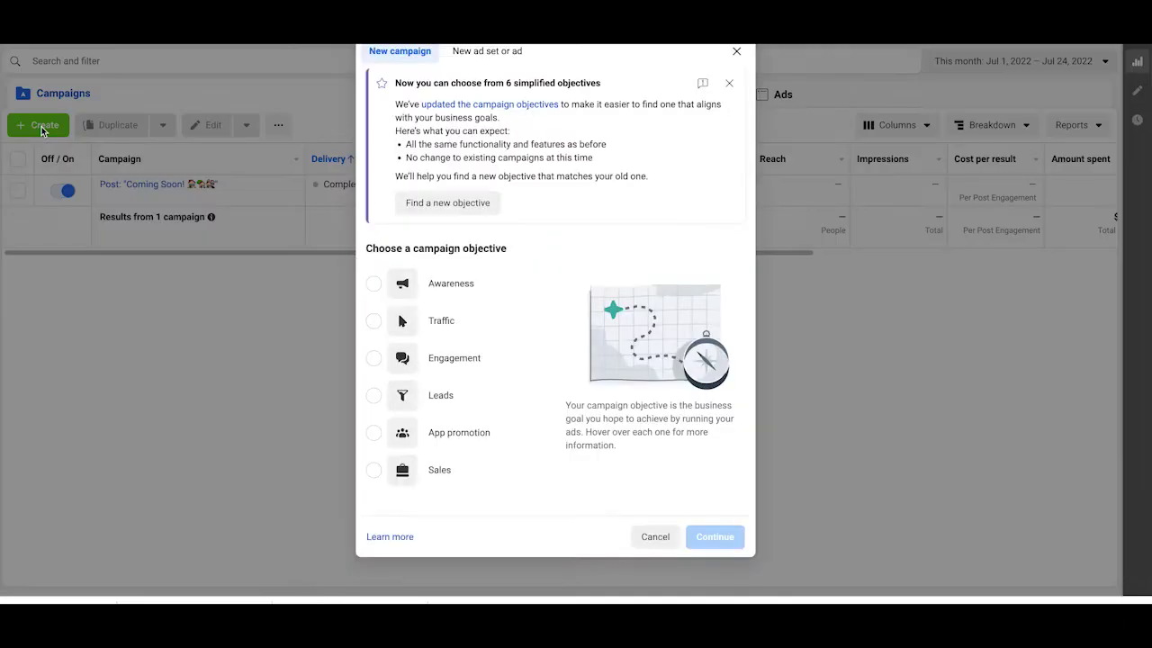
Step: Pick Leads as the new campaign's objective and continue to its settings
click(375, 400)
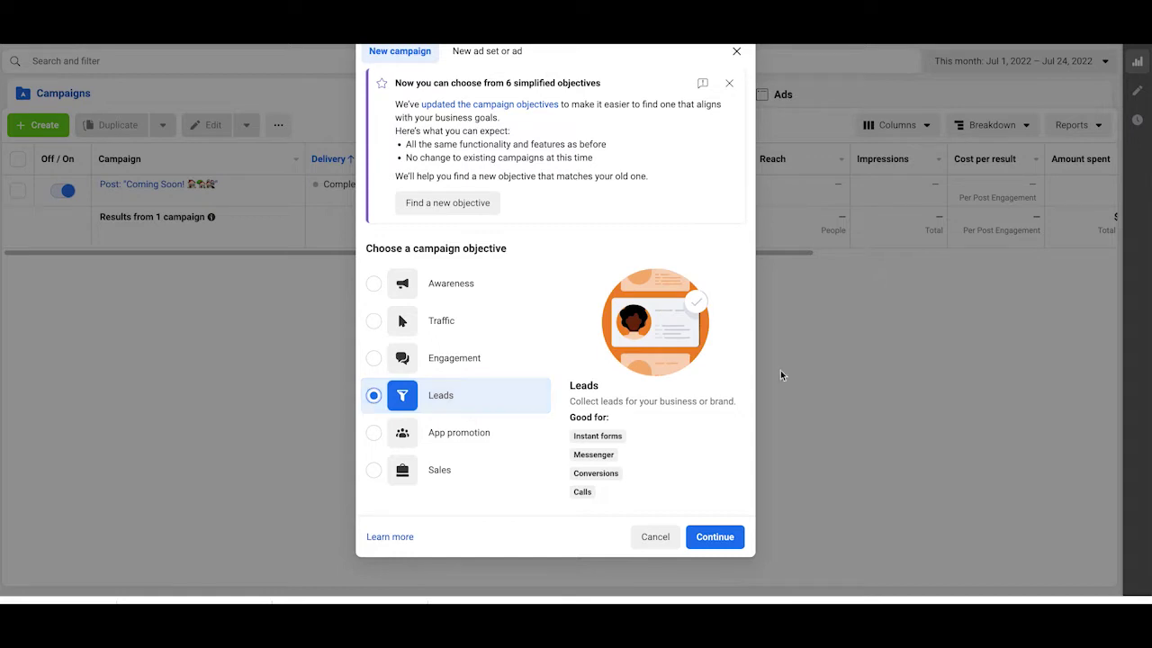
click(722, 537)
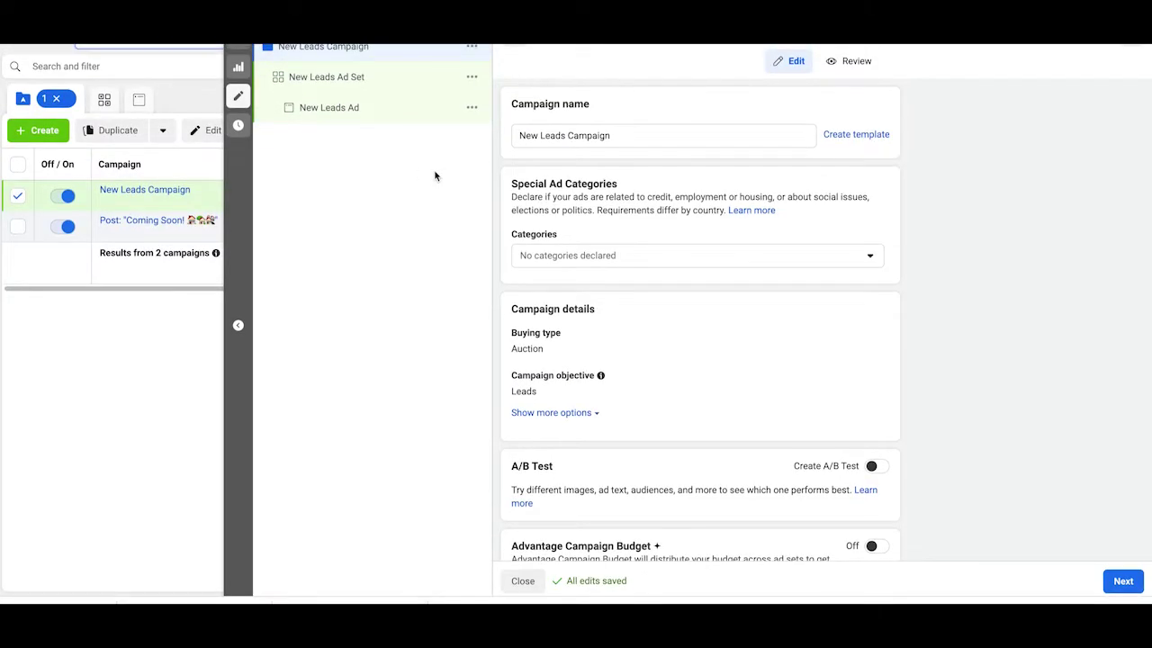
Step: Rename the campaign to 'New Construction -Longmont'
click(638, 126)
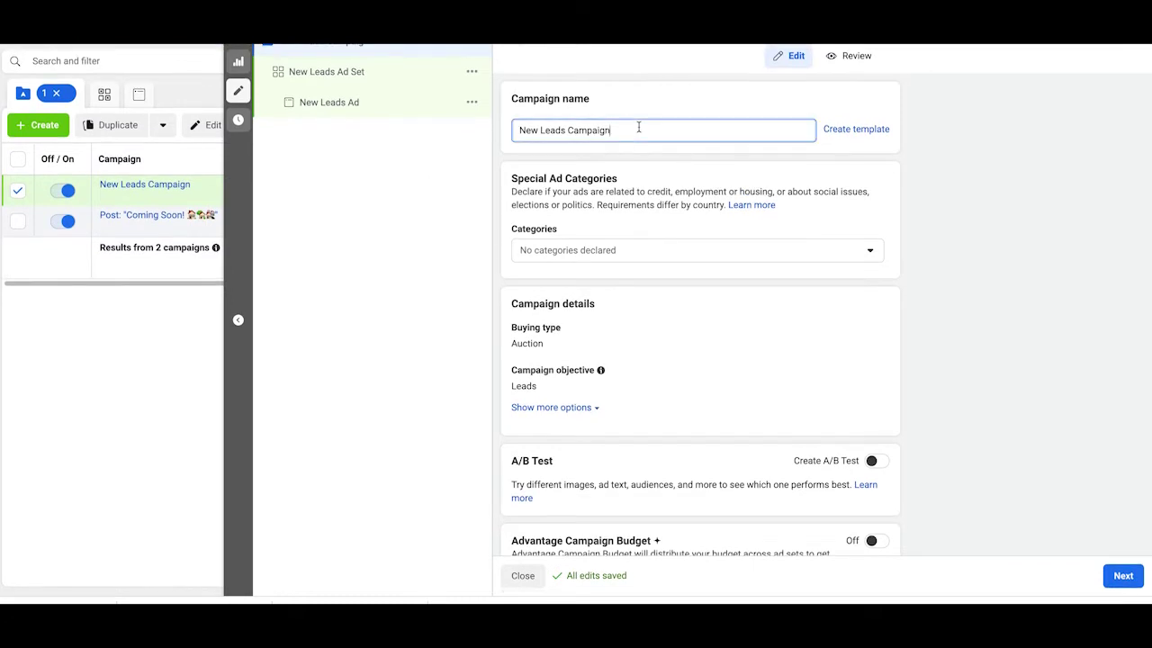
drag(638, 126, 541, 126)
text(Construction -Lo)
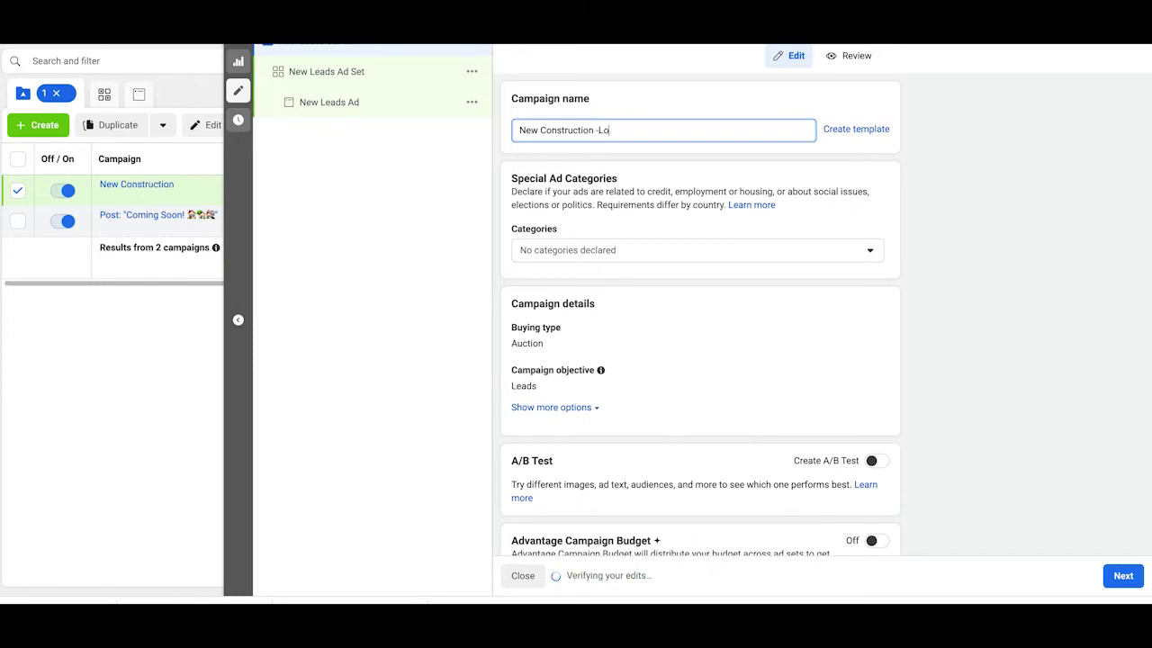
text(ngmont)
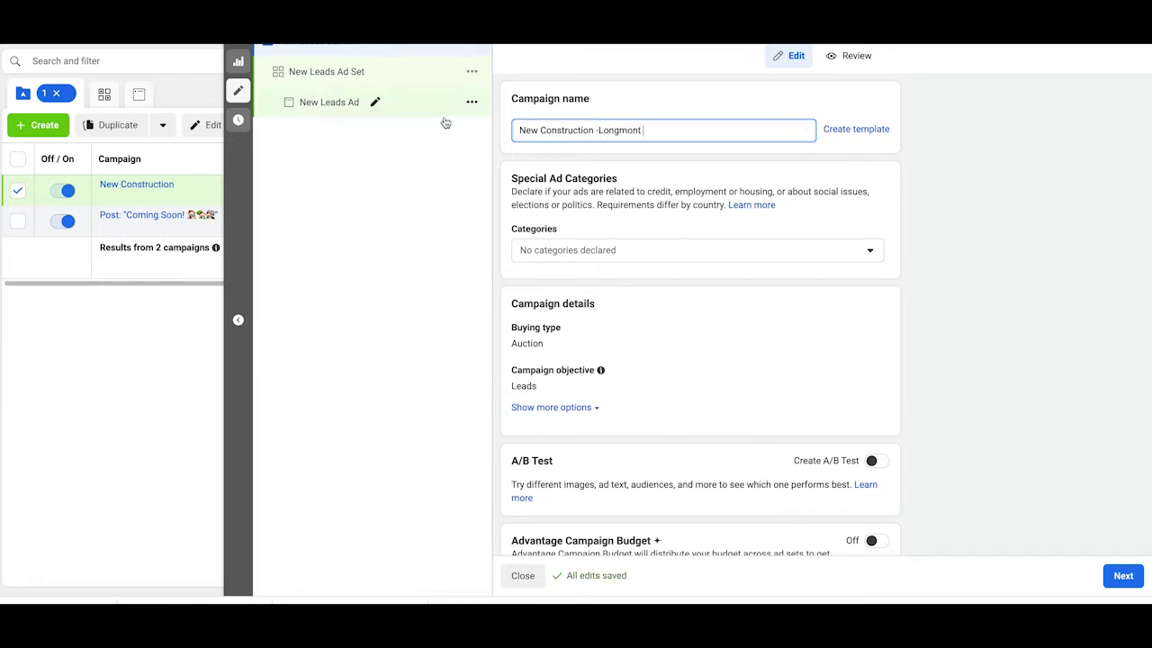
Step: Declare Housing as the special ad category and proceed to the ad set
click(630, 251)
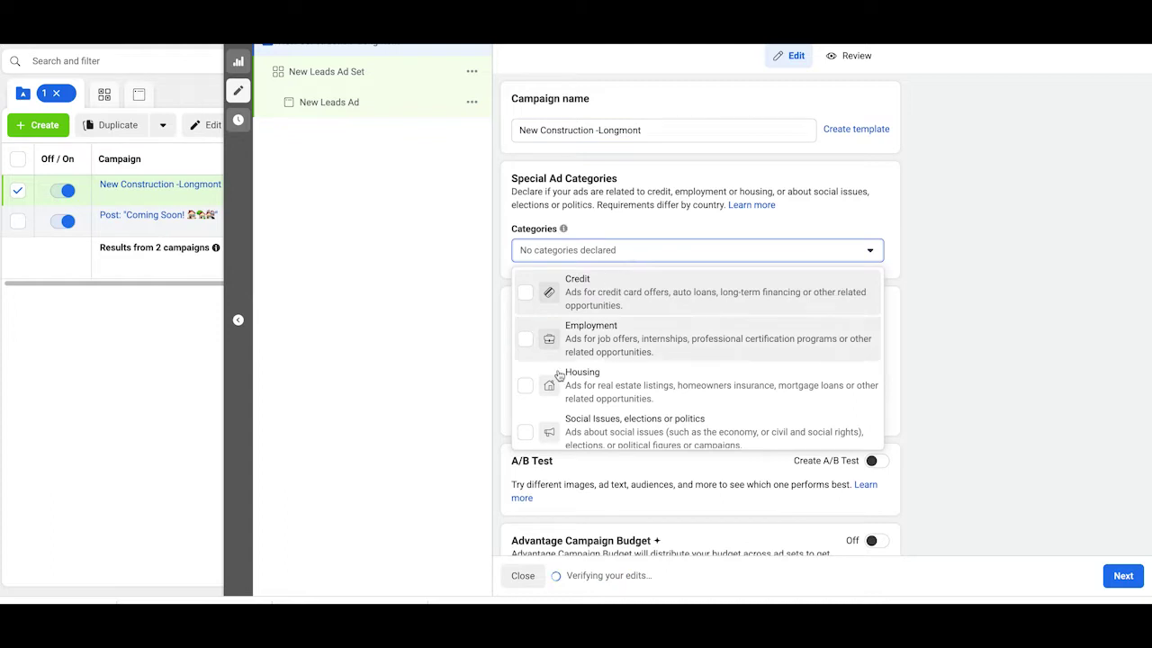
click(539, 378)
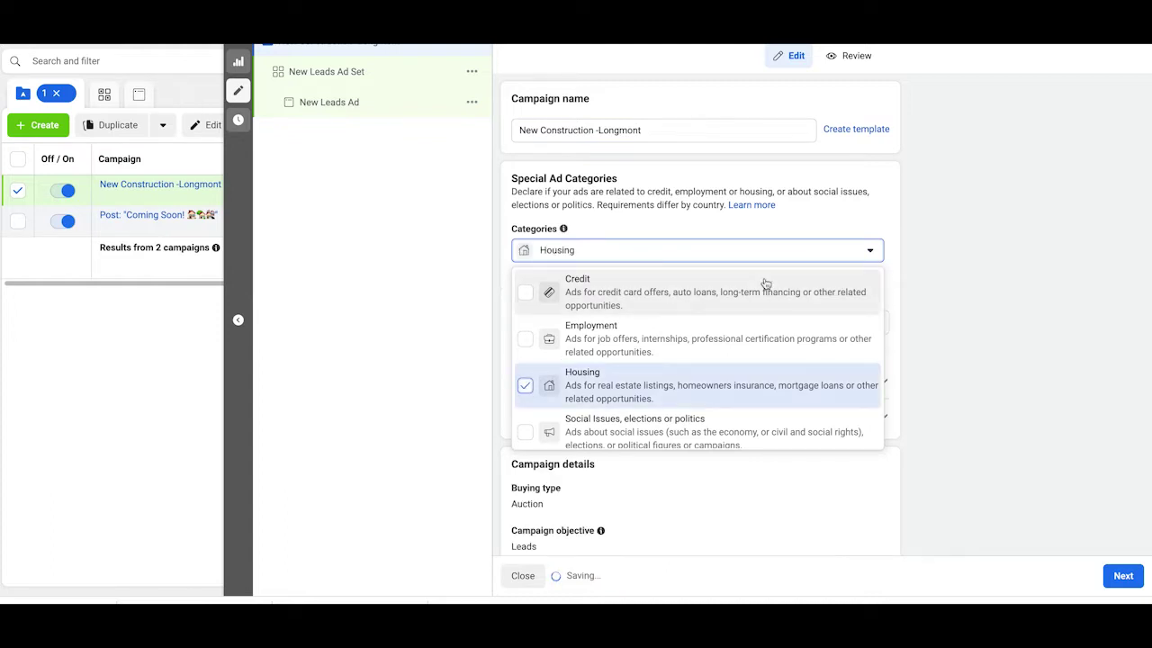
click(714, 186)
scroll(715, 186, down, 2)
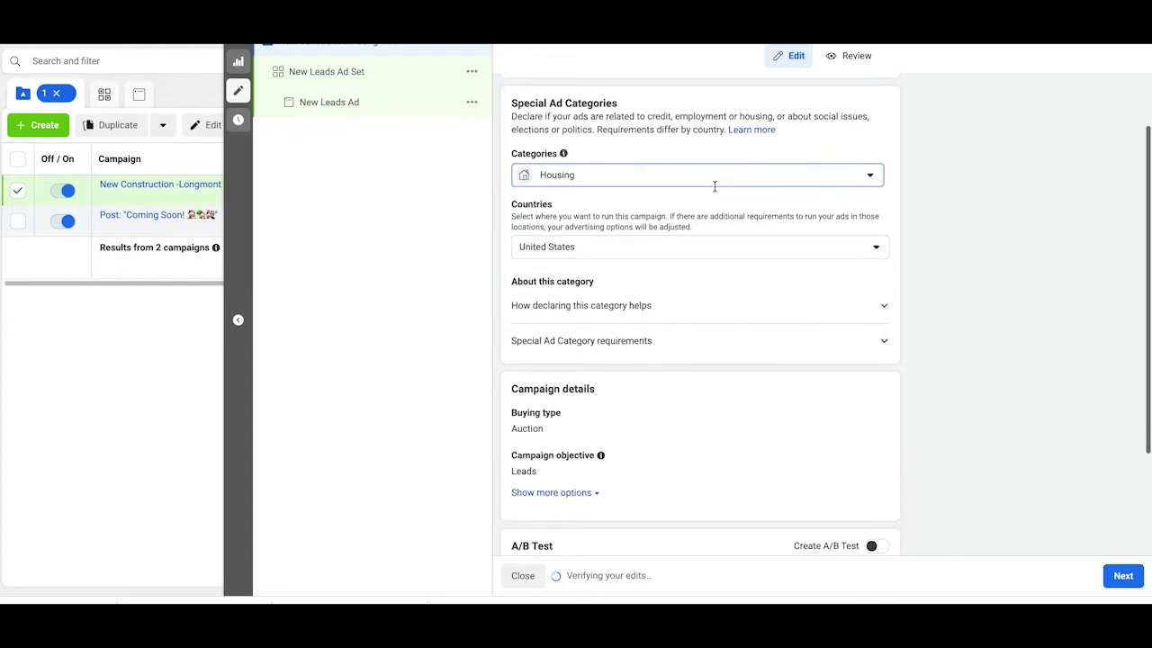
scroll(785, 309, down, 1)
scroll(785, 308, down, 1)
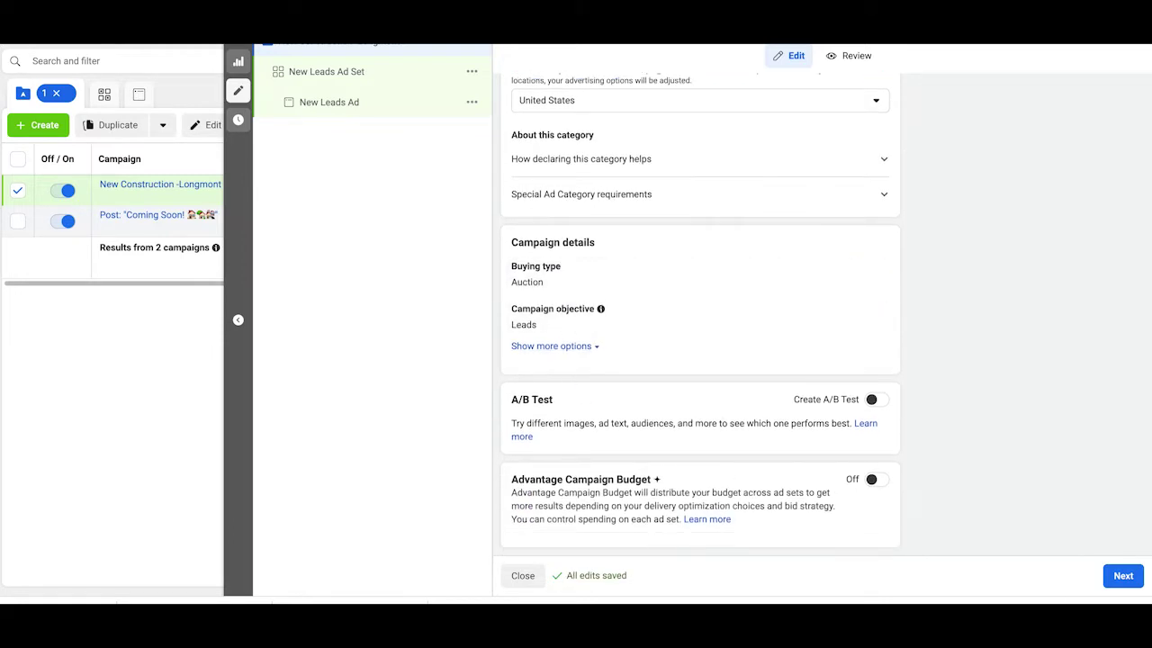
click(1123, 576)
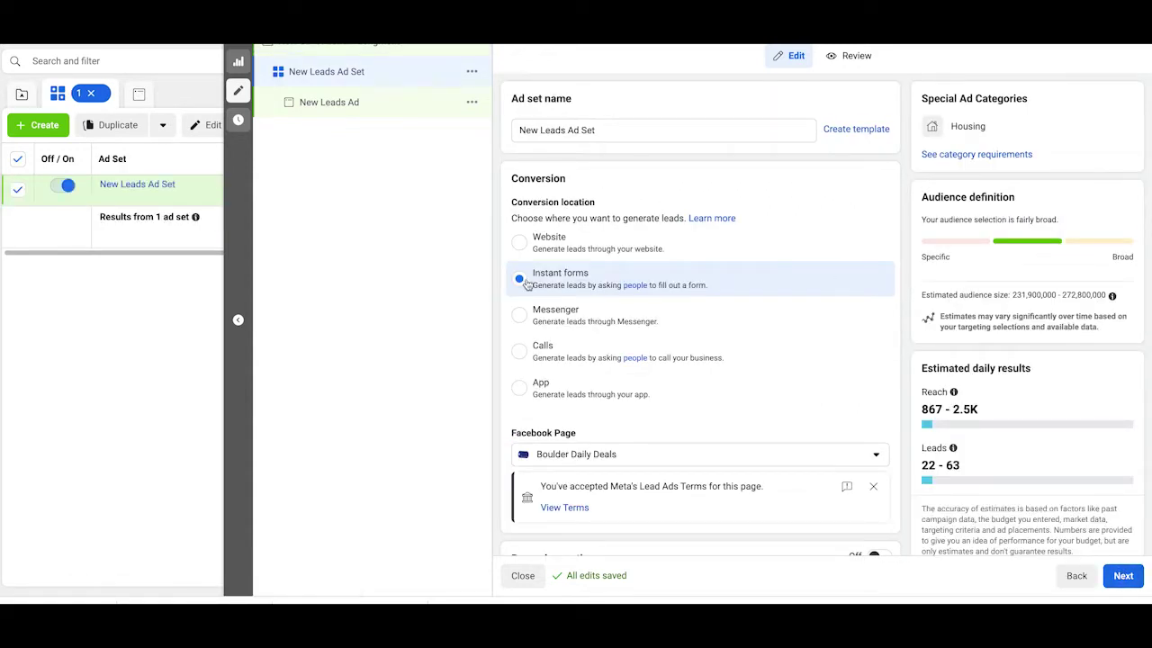
Step: Rename the ad set to 'New Construction Longmont'
click(612, 132)
mouse_move(612, 133)
mouse_down()
mouse_move(544, 132)
mouse_move(608, 132)
mouse_up()
click(542, 130)
text(Constructio)
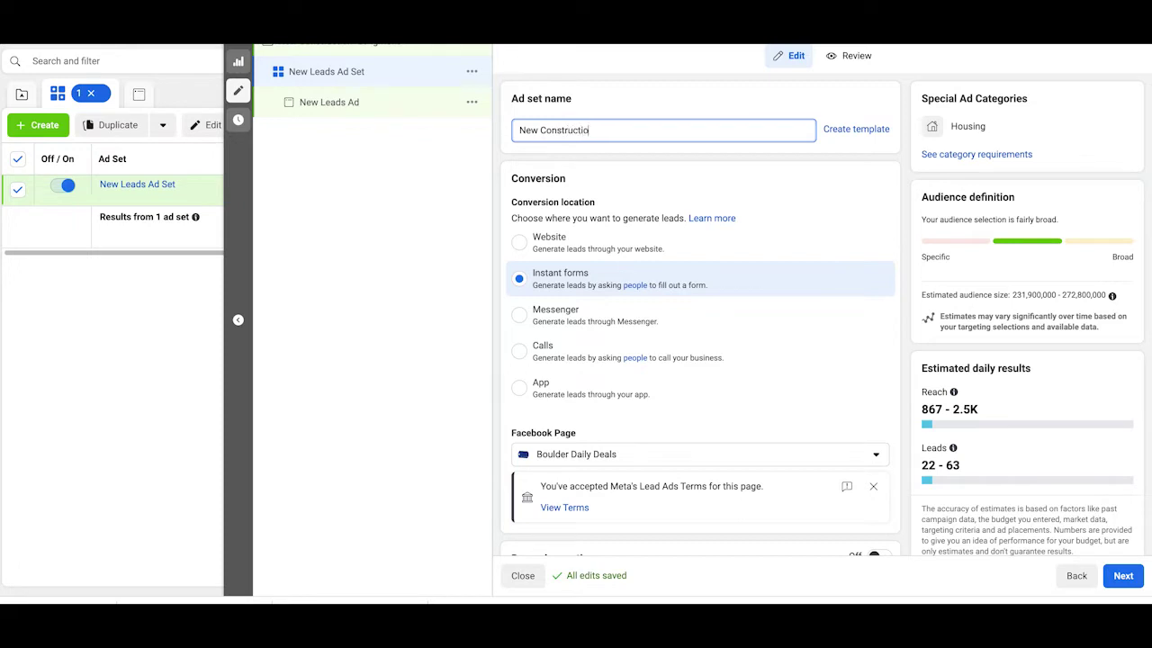
text(n Longmont)
click(816, 197)
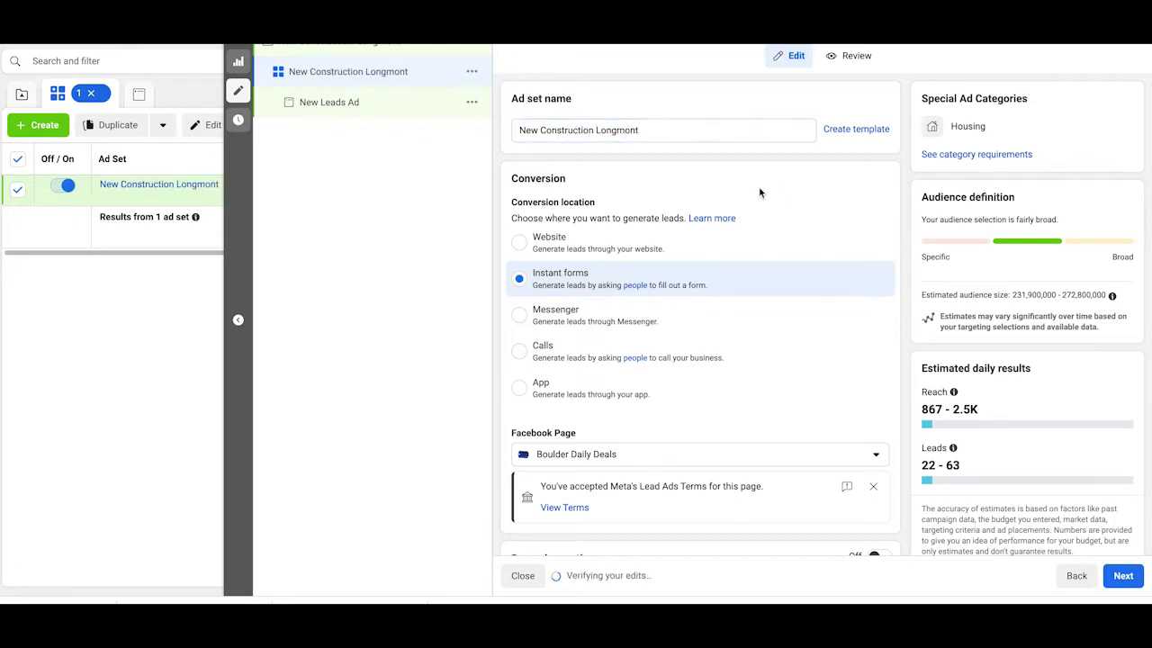
Step: Switch the ad set's Facebook Page to the EXP Realty page under Personal
scroll(765, 197, down, 2)
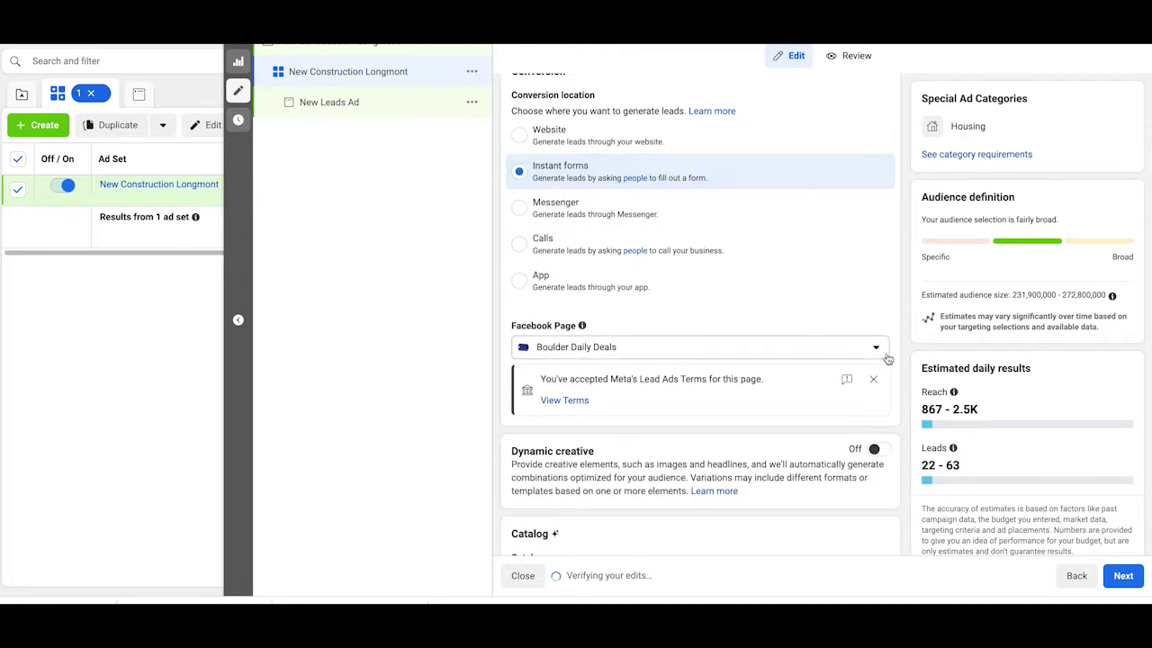
click(877, 352)
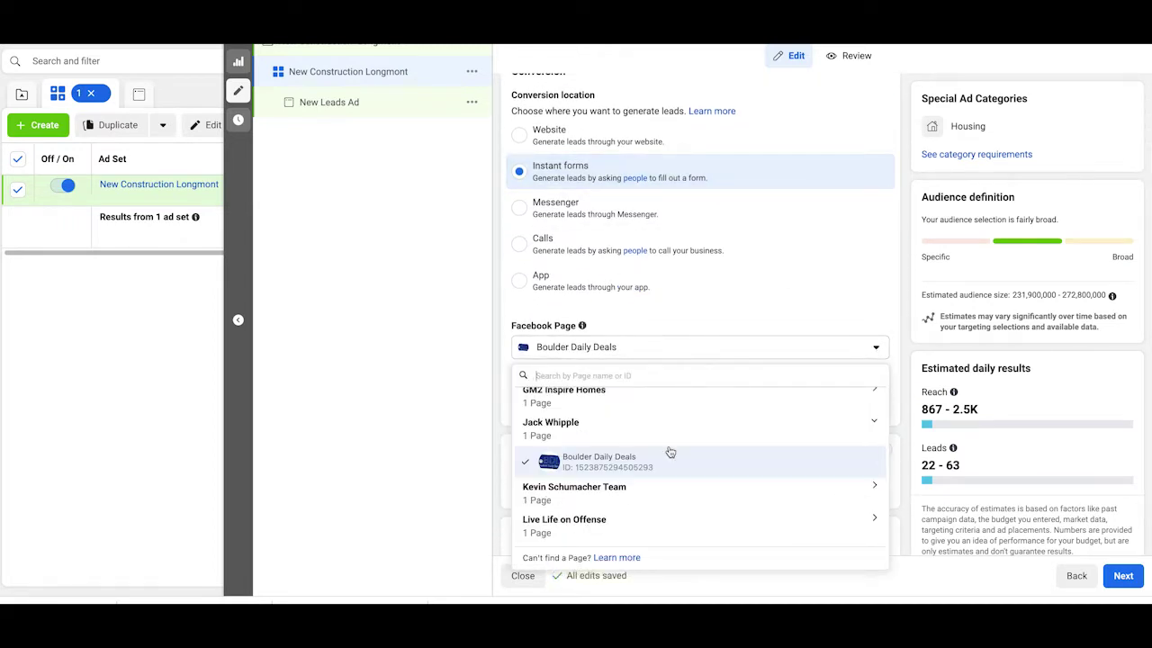
scroll(668, 452, up, 2)
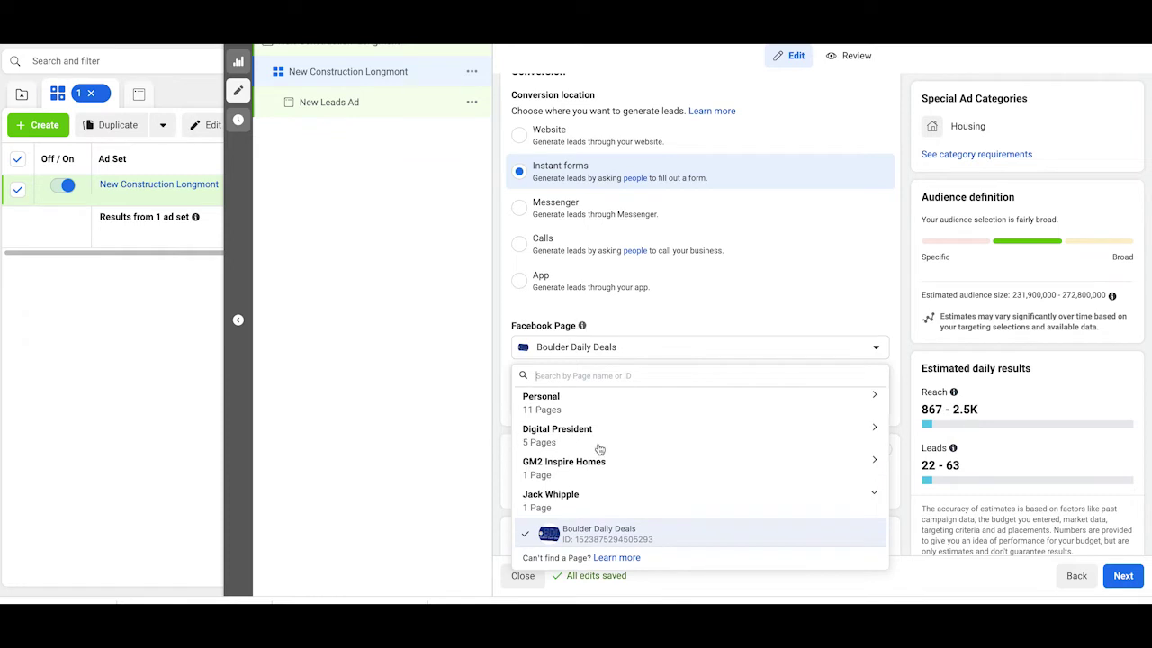
click(538, 401)
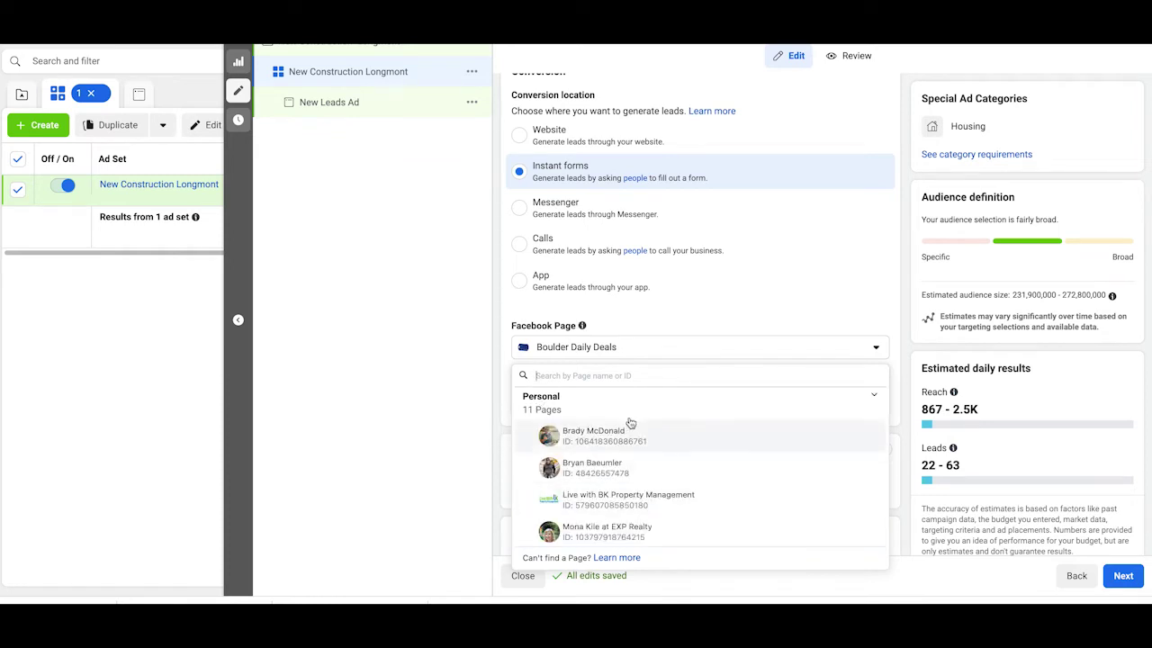
scroll(630, 423, down, 6)
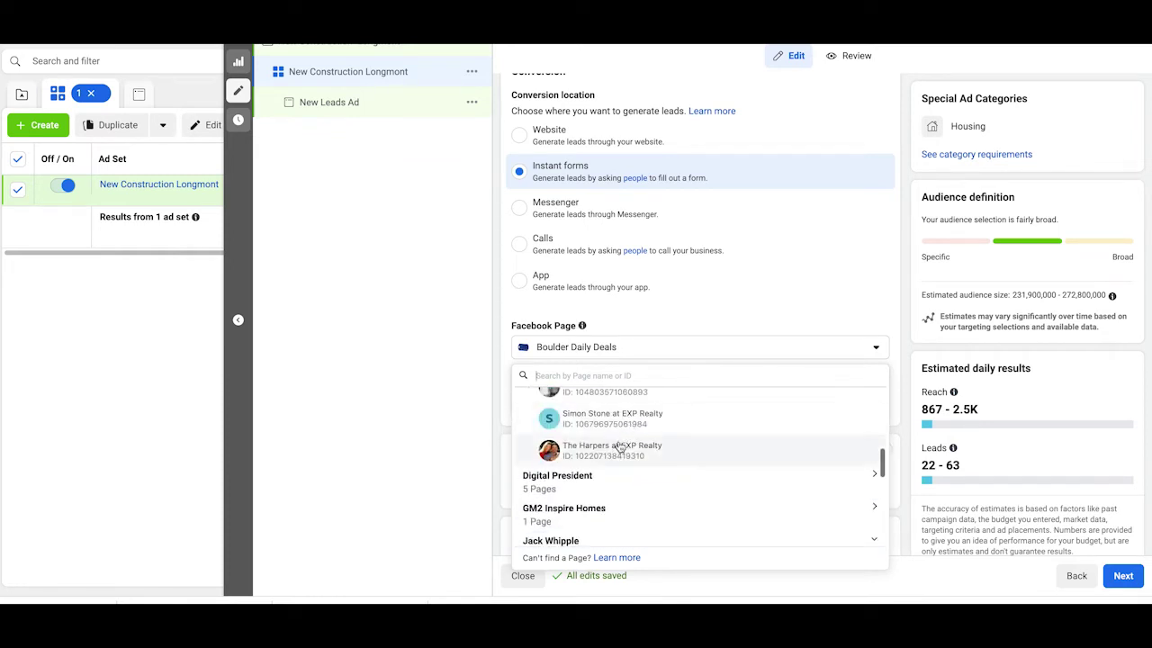
click(618, 448)
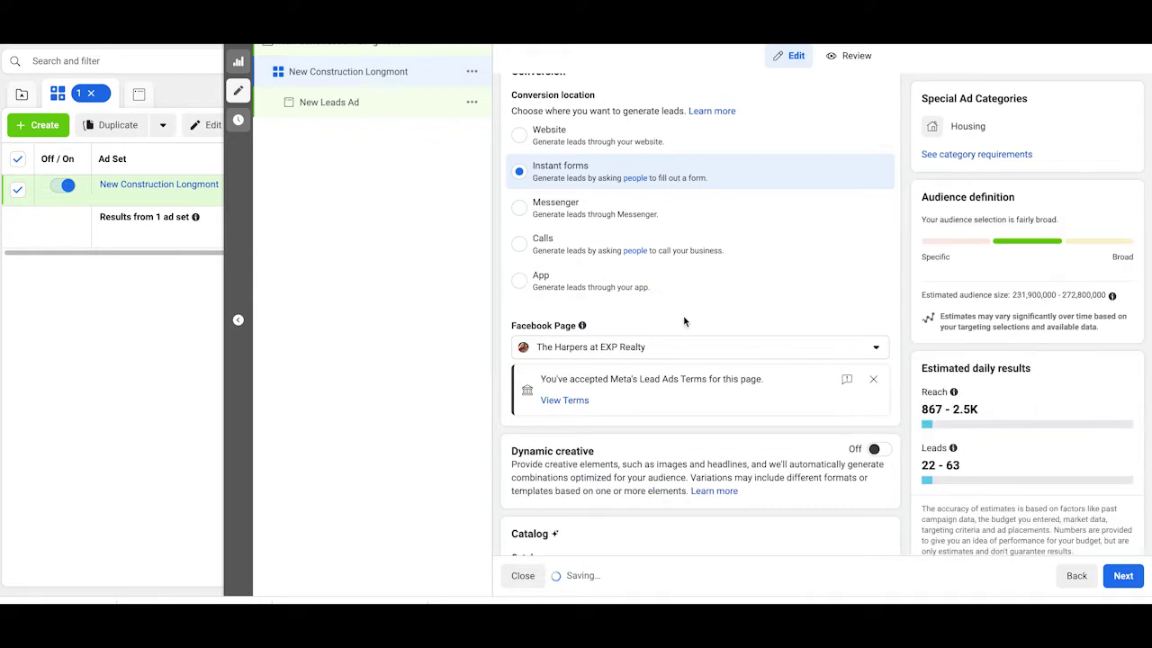
scroll(684, 321, down, 1)
scroll(684, 321, down, 3)
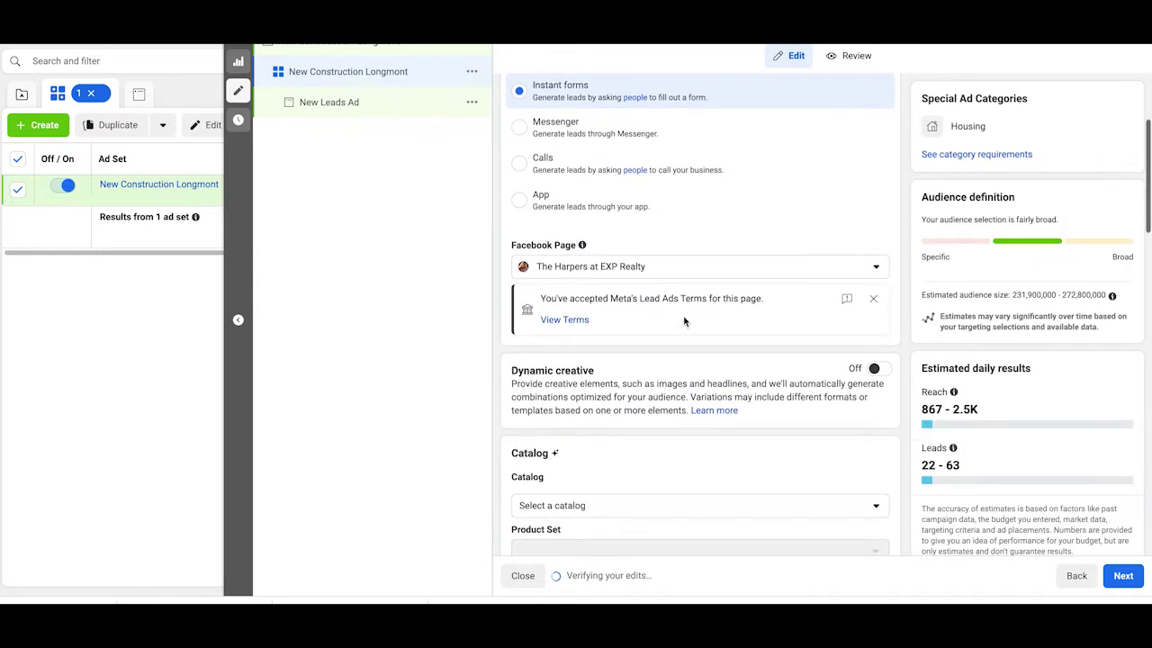
scroll(657, 369, down, 4)
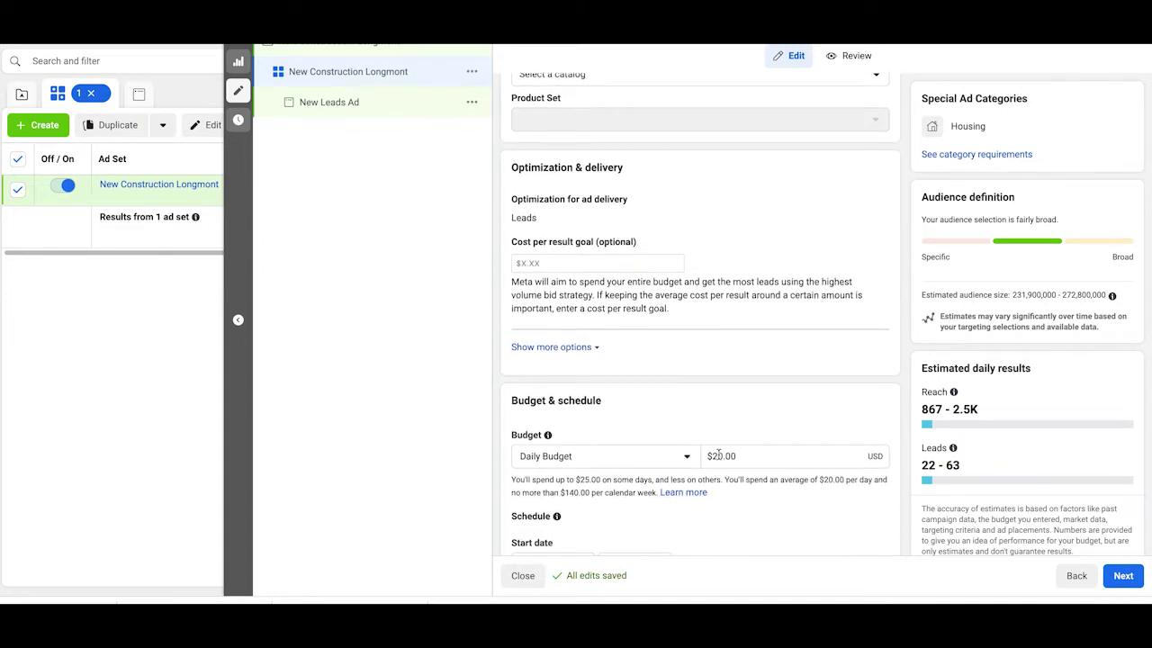
Step: Change the Daily Budget amount to $10.00, correcting the 100 entry by removing a zero
click(717, 456)
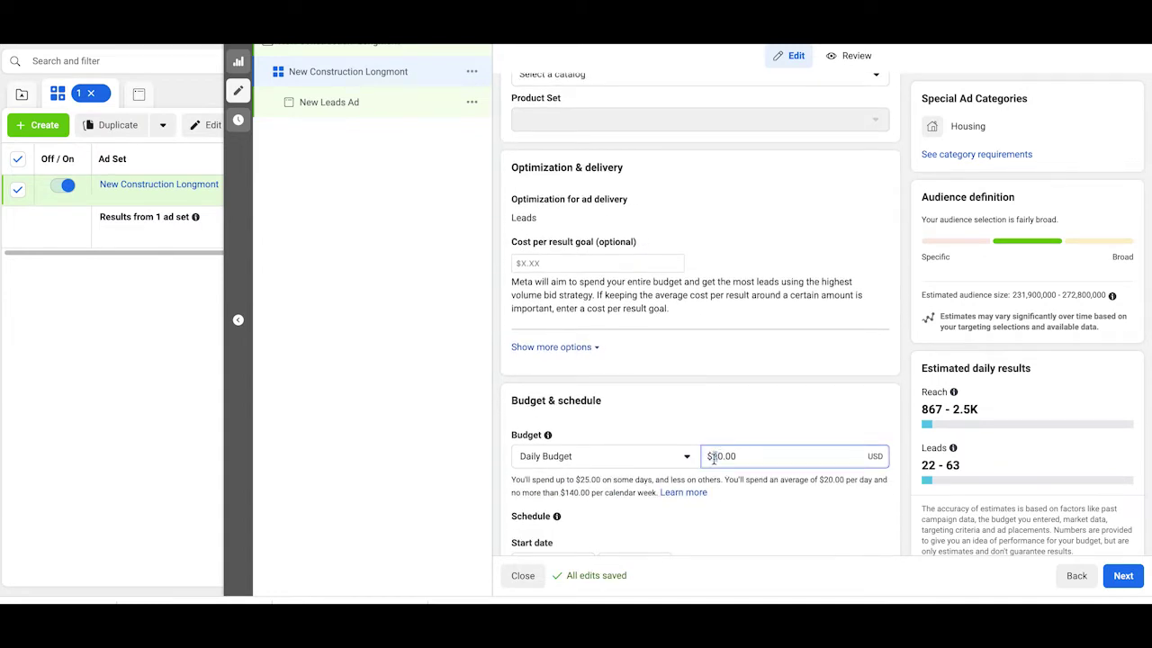
double_click(717, 456)
text(100)
key(Tab)
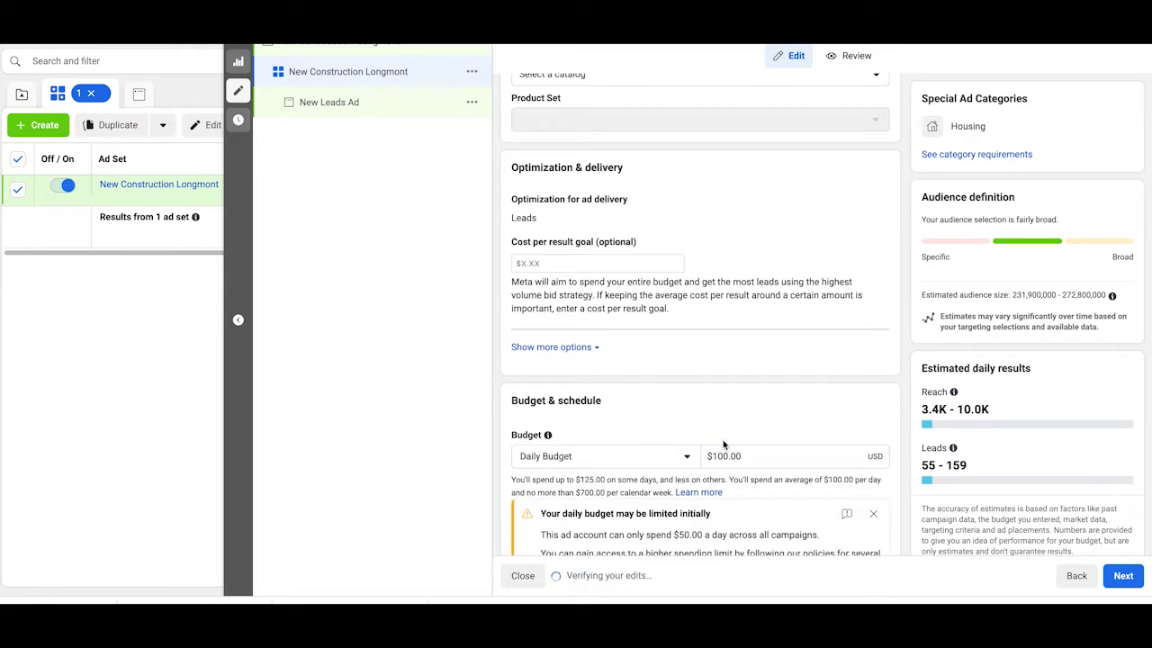
click(723, 447)
key(BackSpace)
click(689, 393)
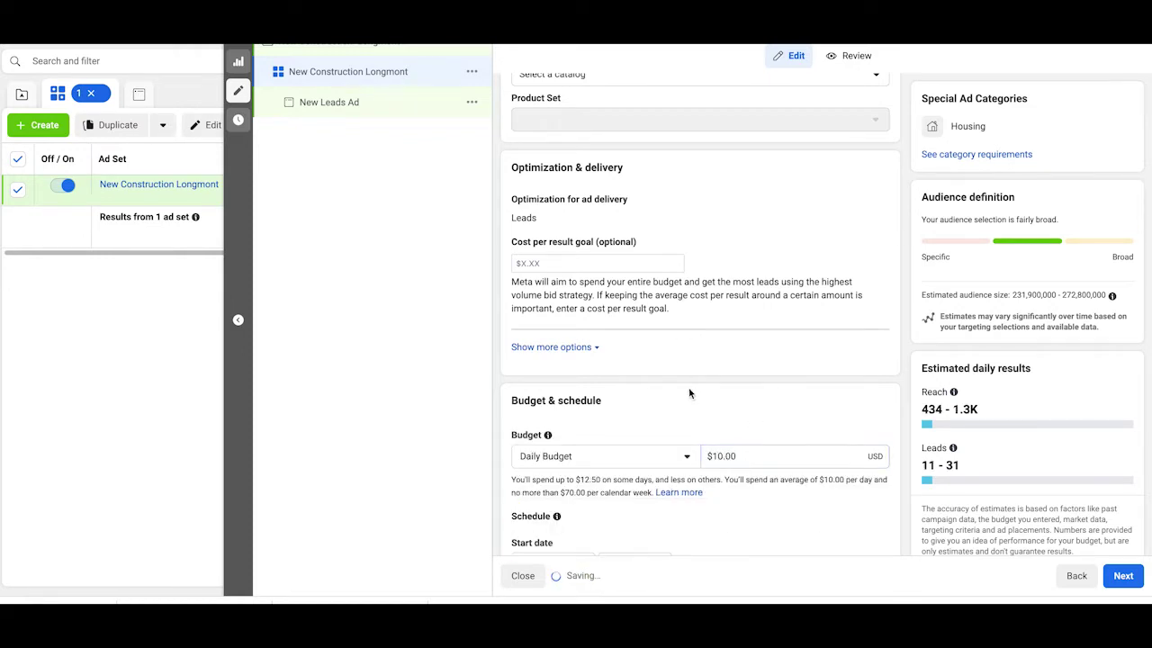
scroll(689, 387, down, 2)
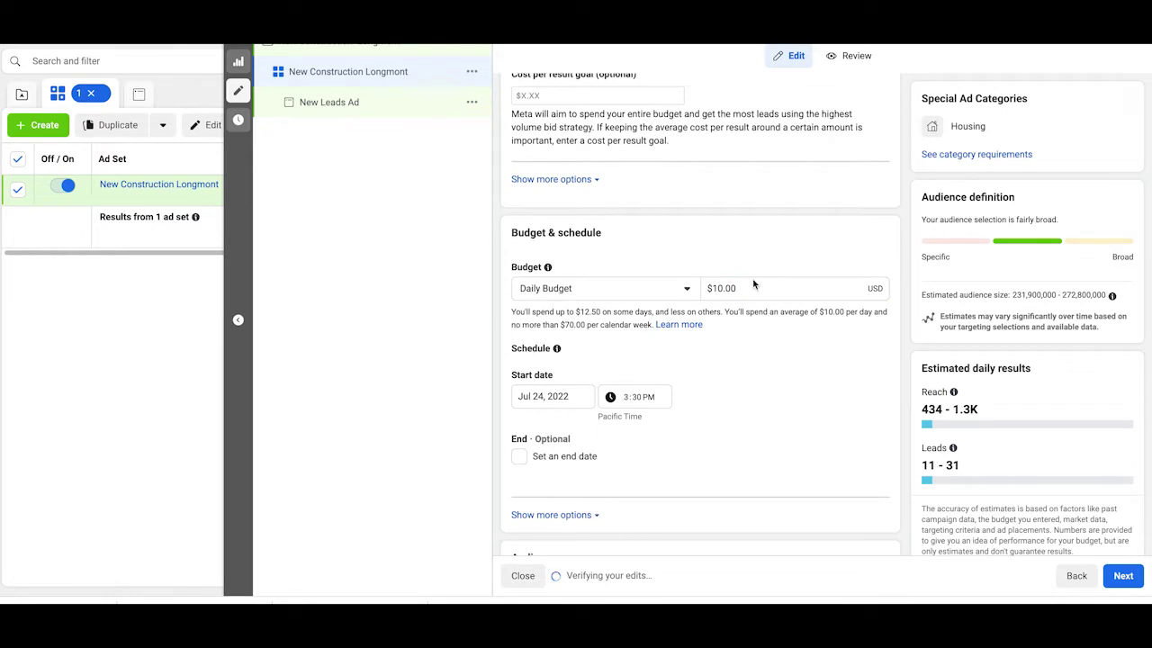
scroll(747, 293, down, 4)
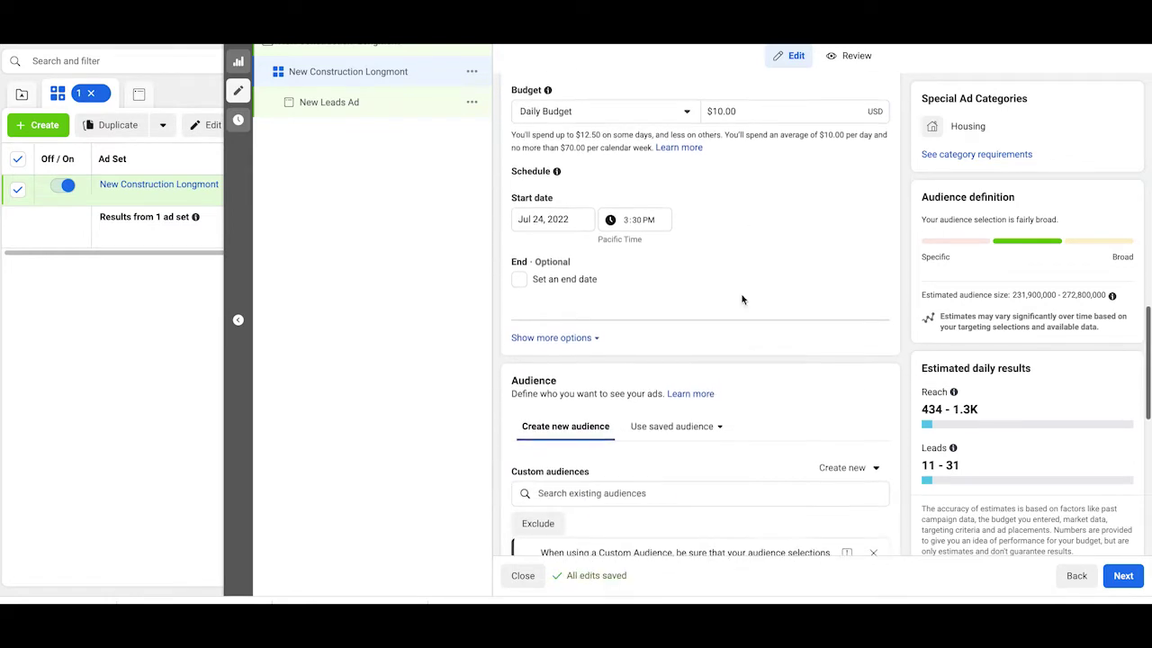
scroll(742, 298, down, 2)
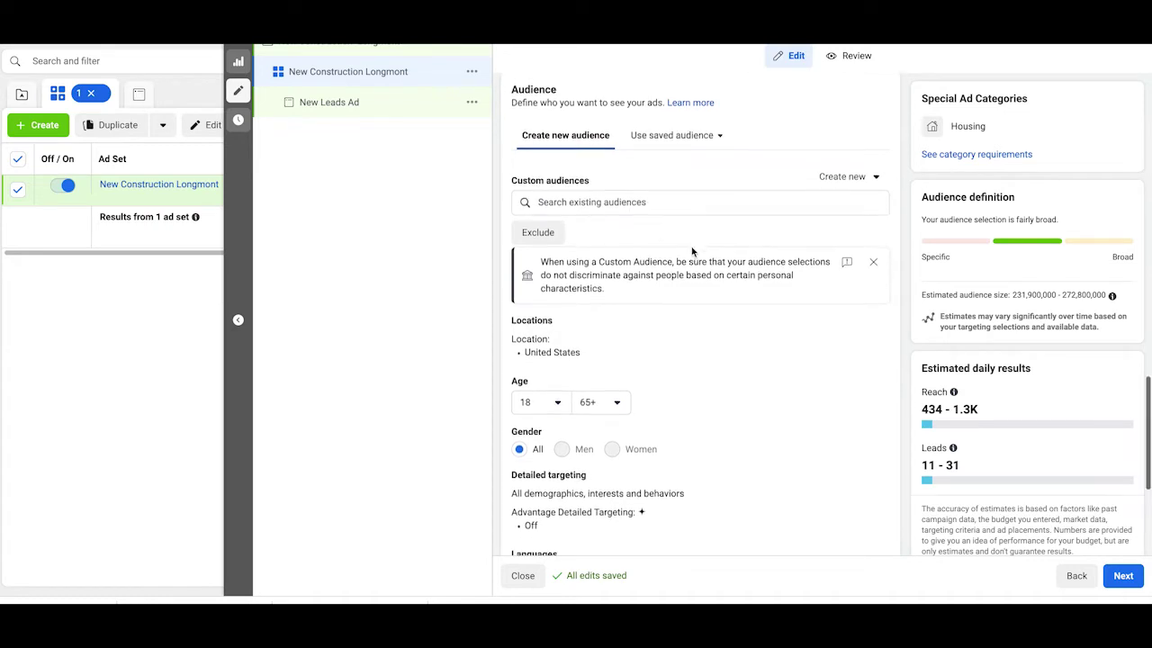
scroll(630, 297, down, 1)
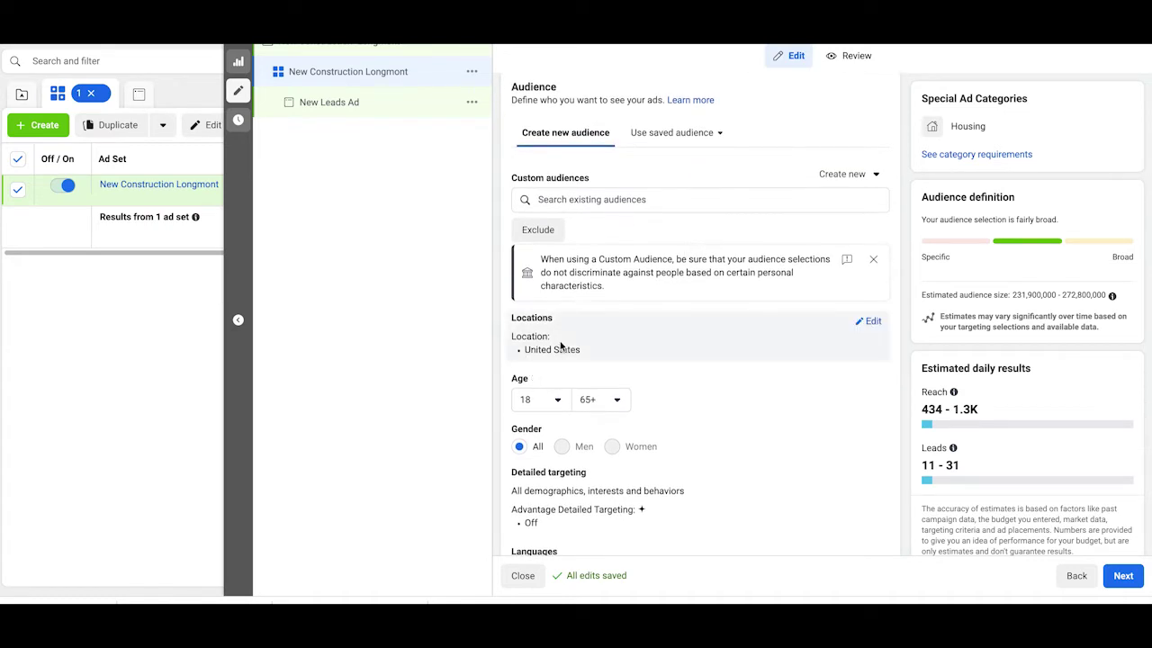
Step: Add Longmont, Colorado as a target location and zoom the map out around it
click(868, 321)
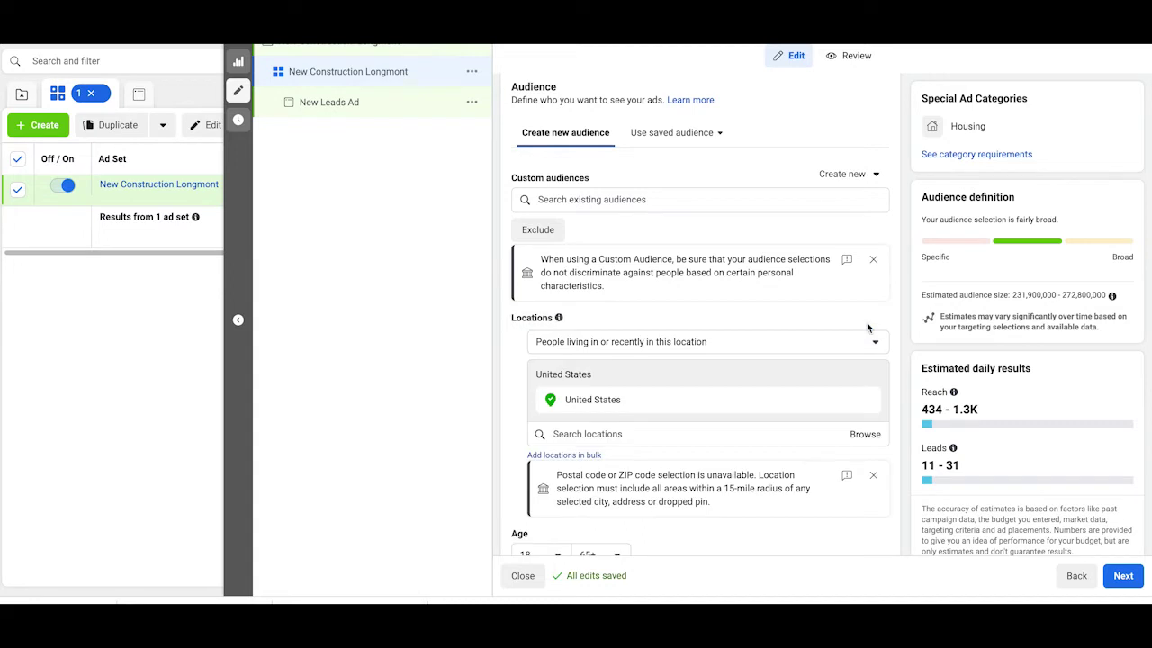
scroll(717, 396, down, 1)
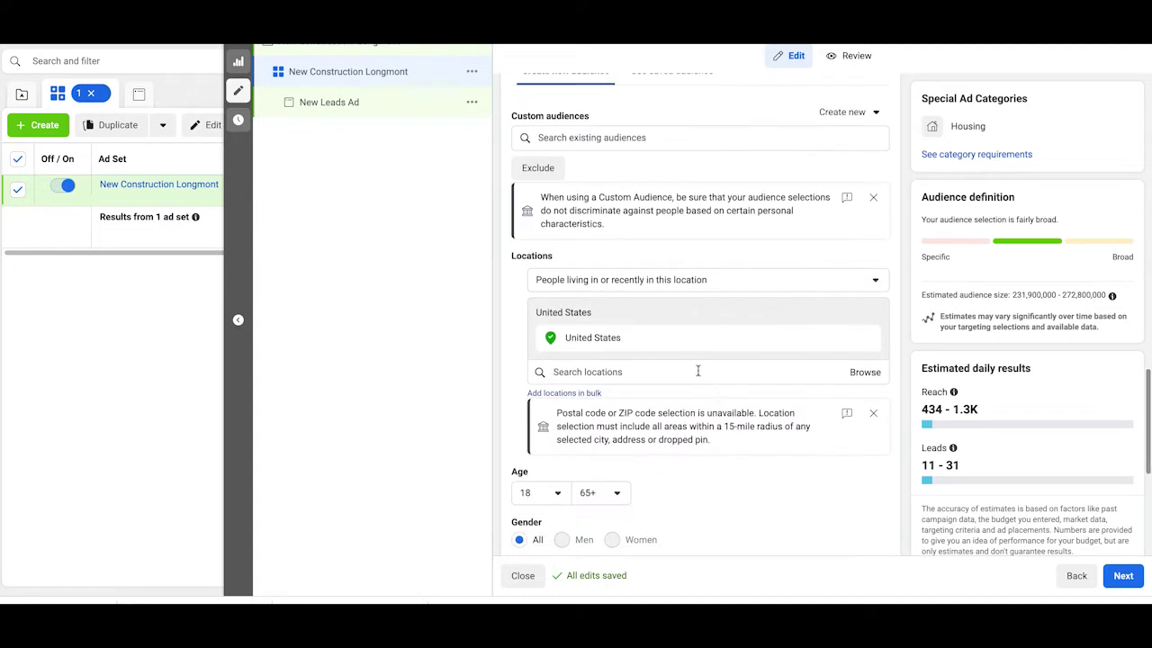
click(697, 371)
text(longmont)
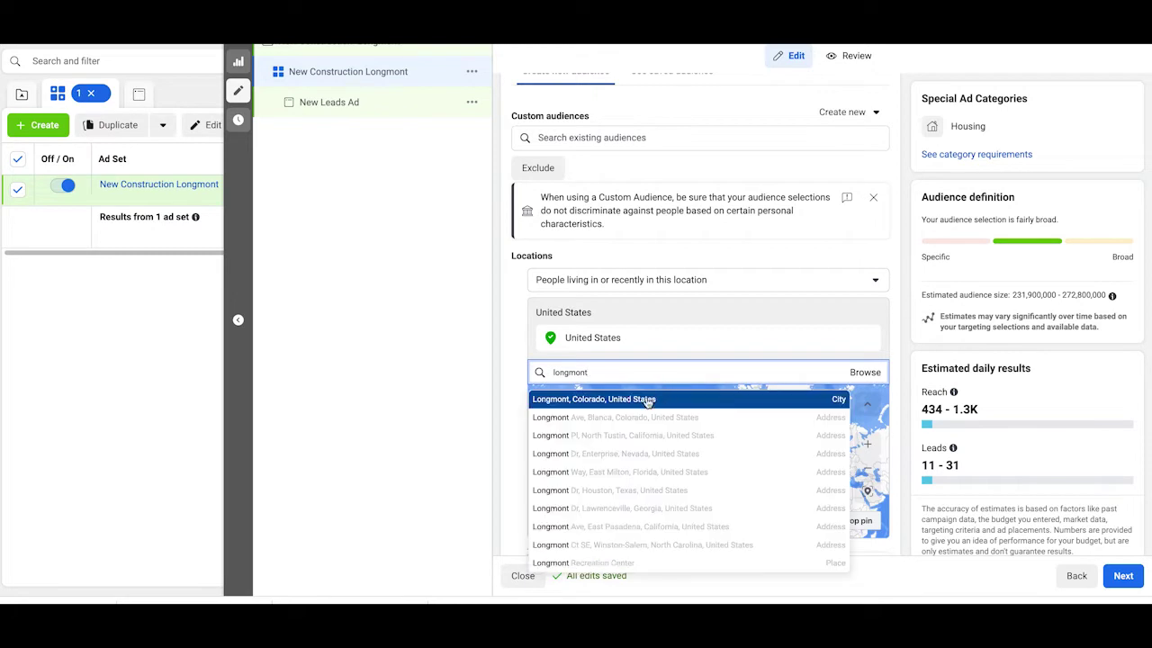
click(647, 401)
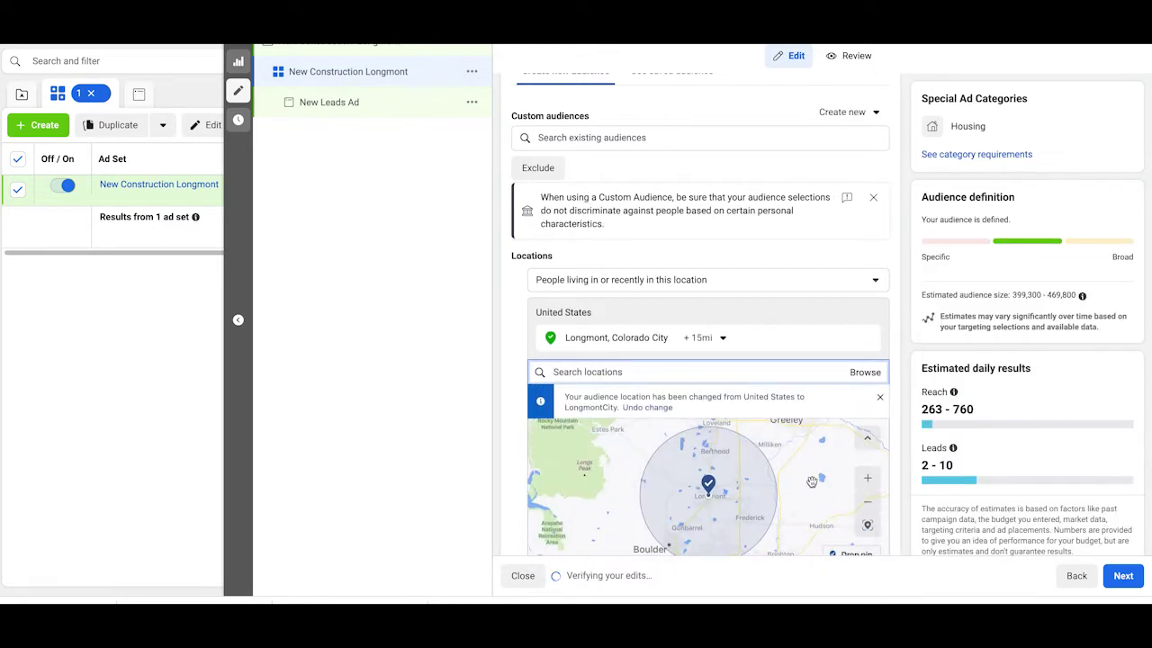
scroll(904, 362, down, 3)
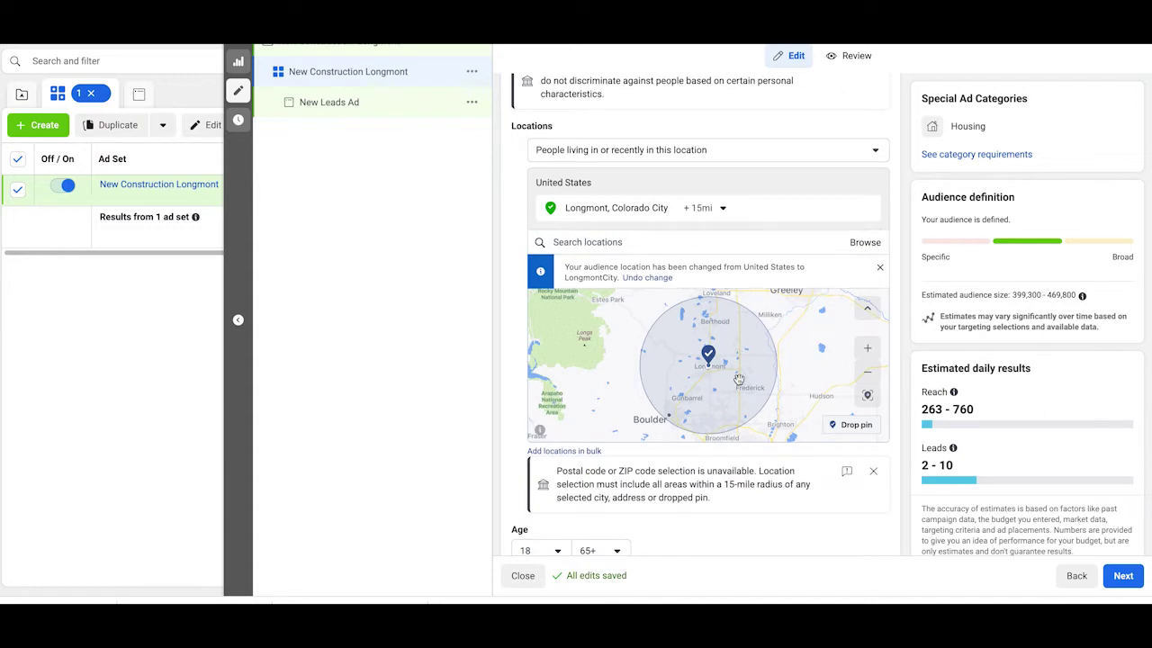
click(869, 372)
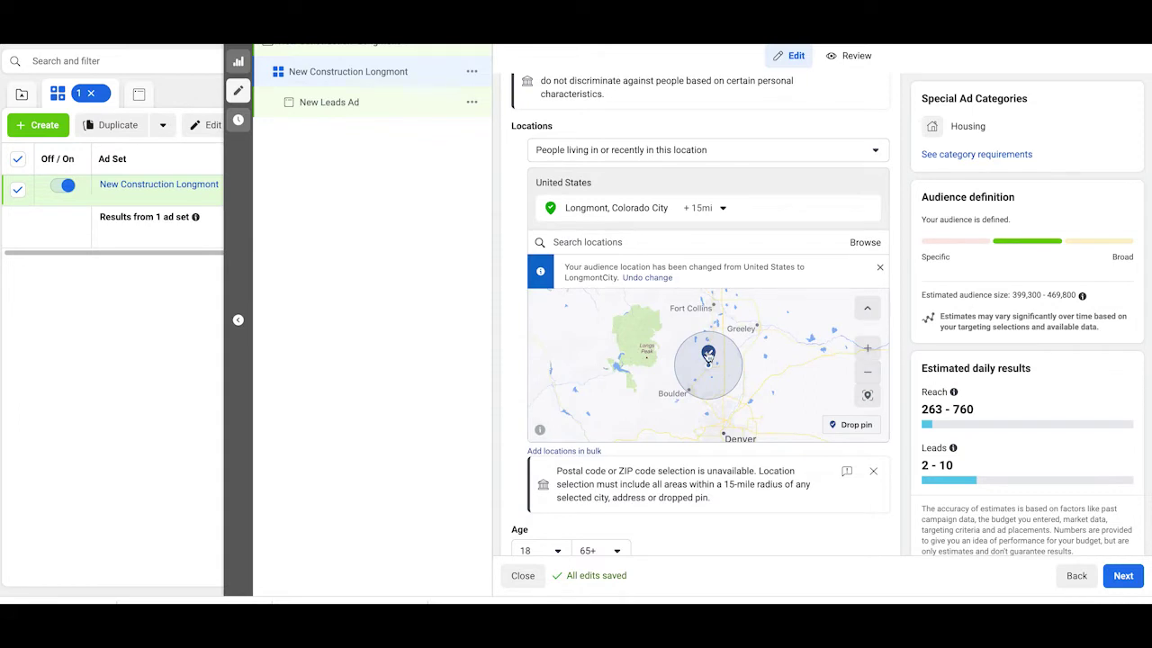
Step: Drop a 15-mile pin north of Longmont near Berthoud and remove the Longmont city entry
click(852, 427)
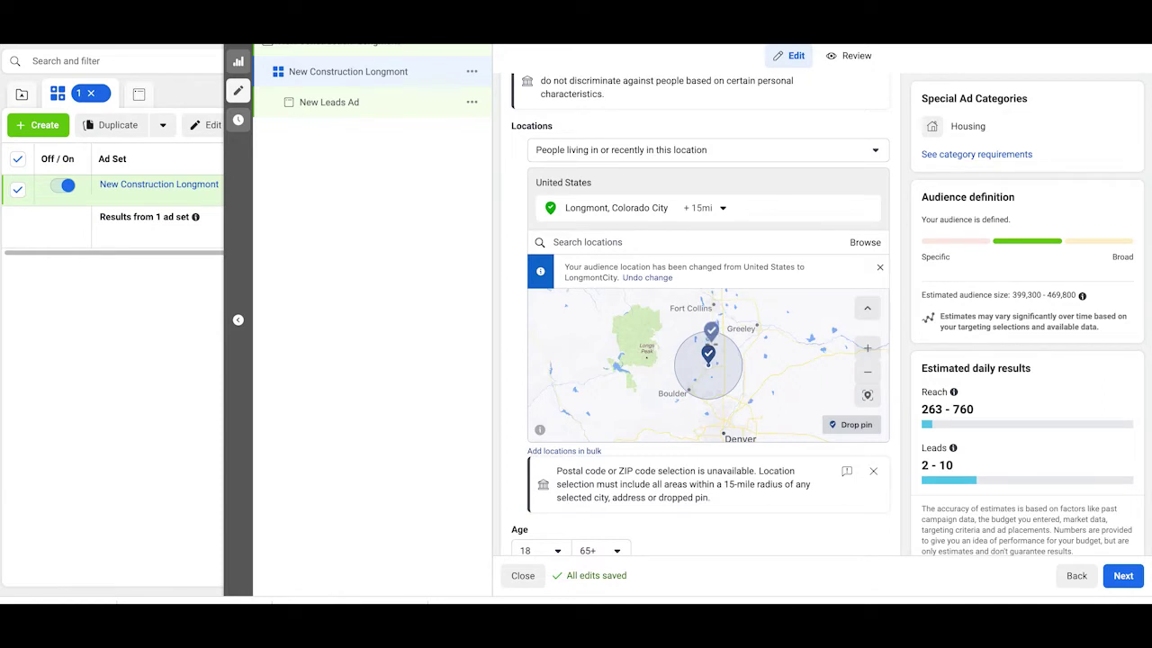
click(709, 351)
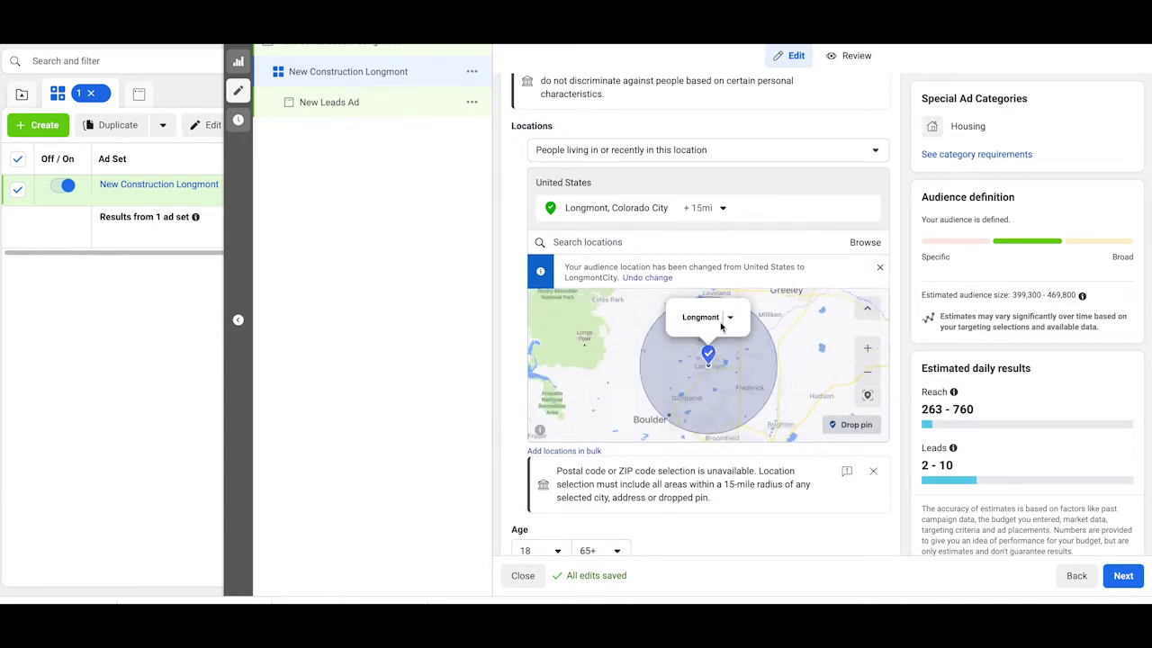
click(850, 429)
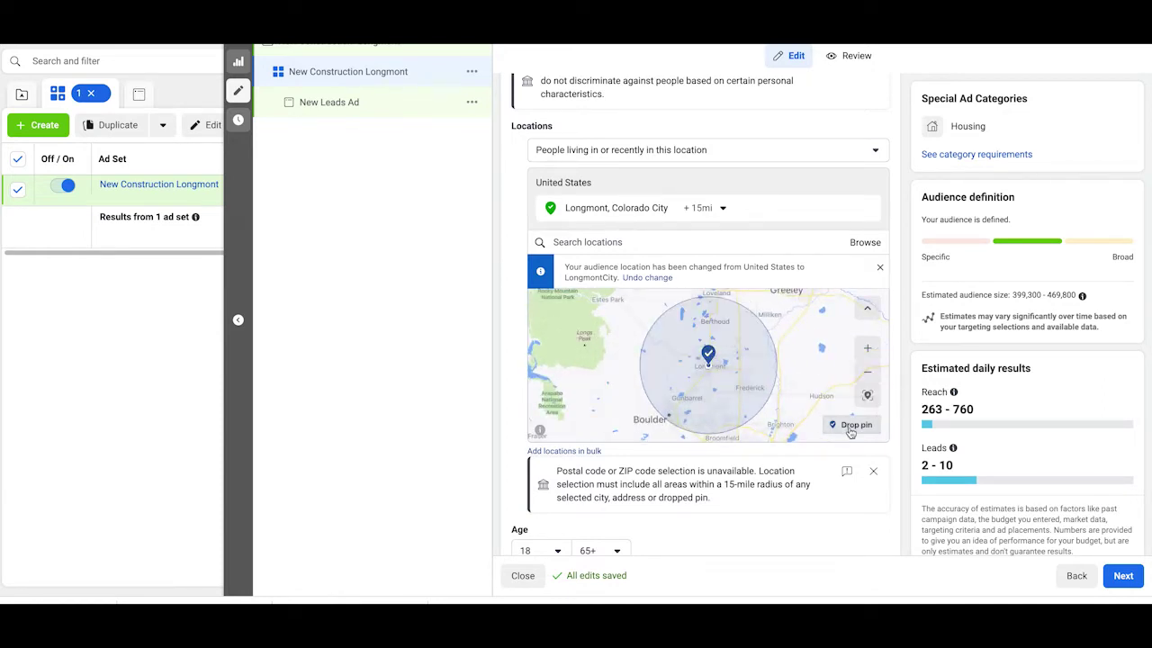
click(850, 428)
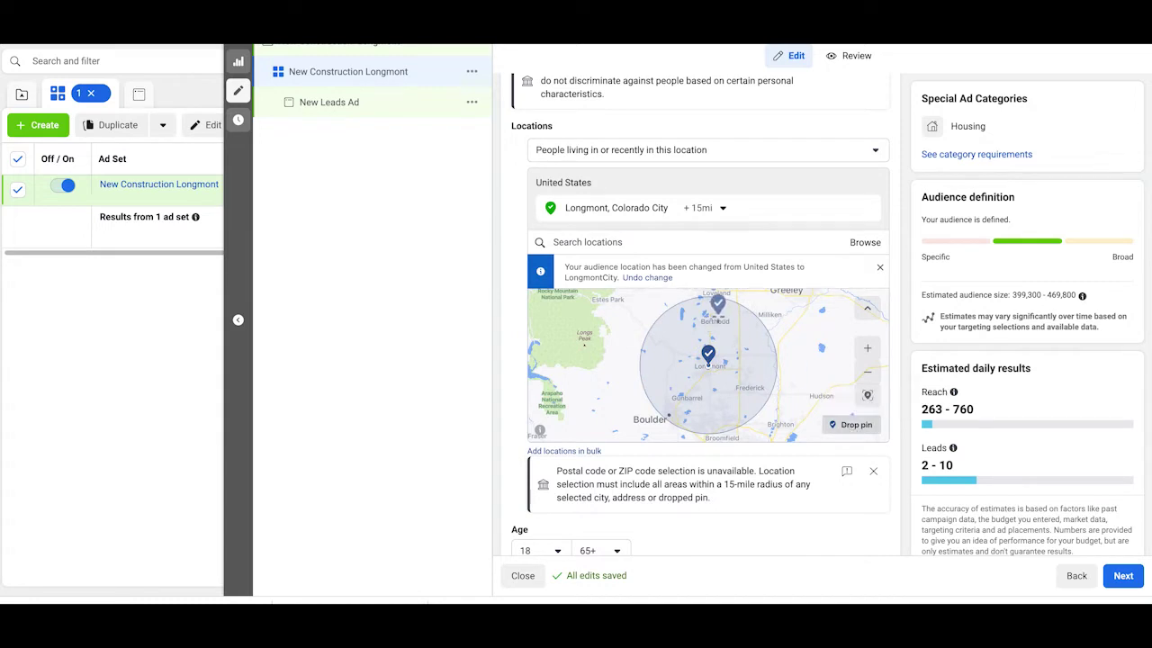
click(708, 317)
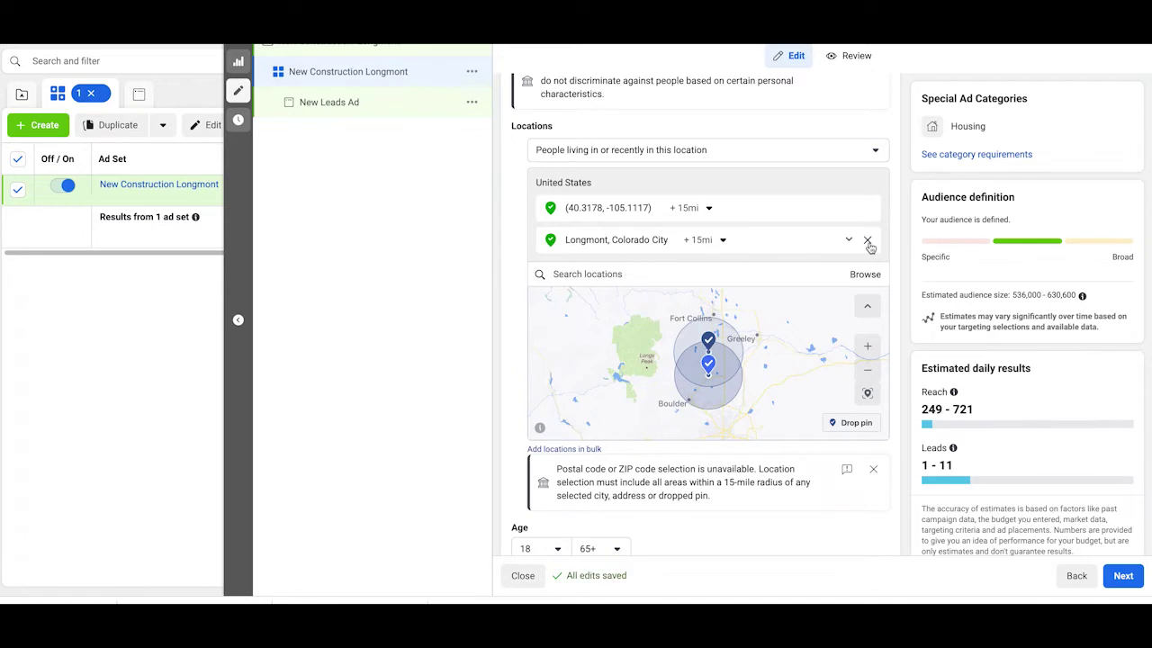
click(867, 242)
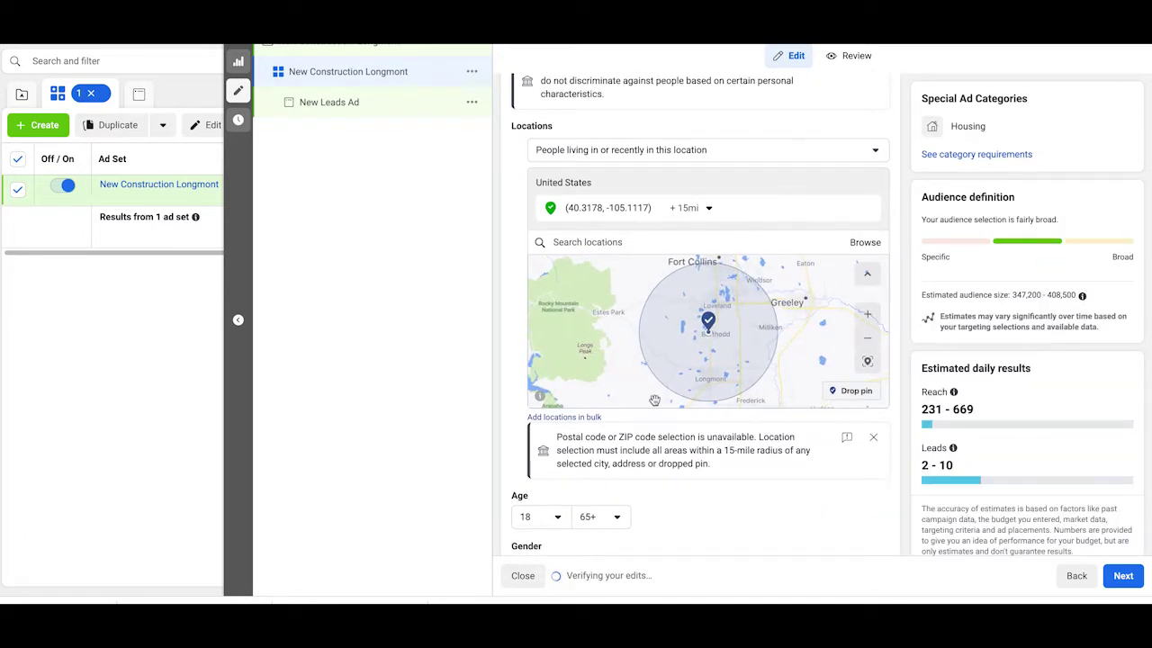
scroll(589, 450, down, 5)
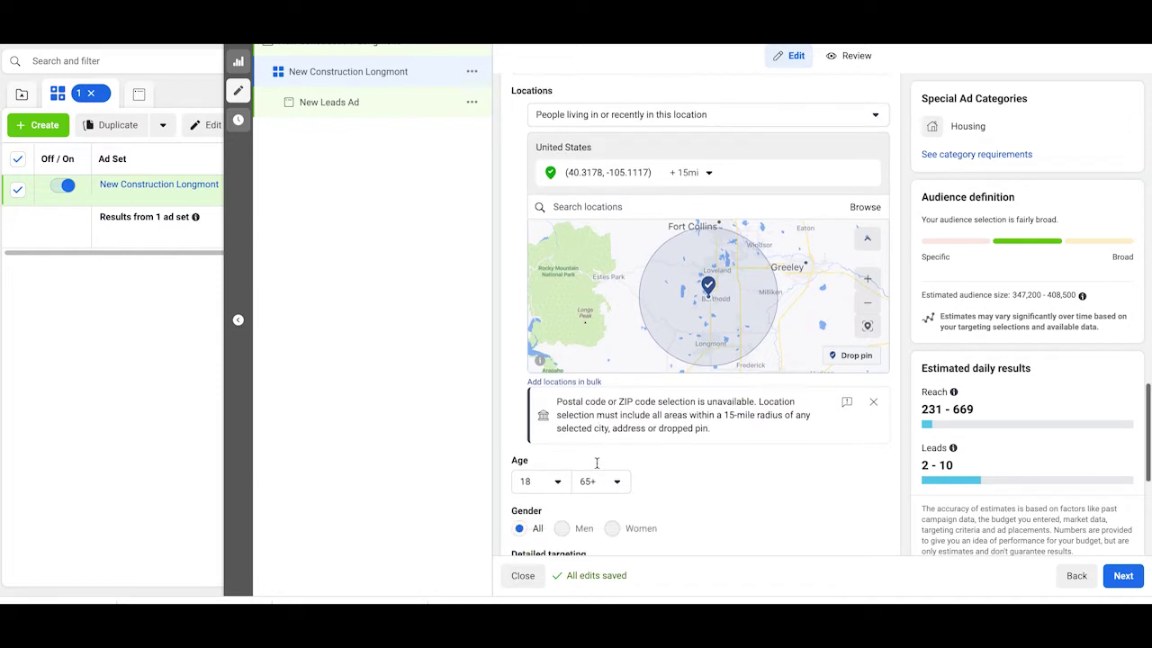
mouse_move(644, 312)
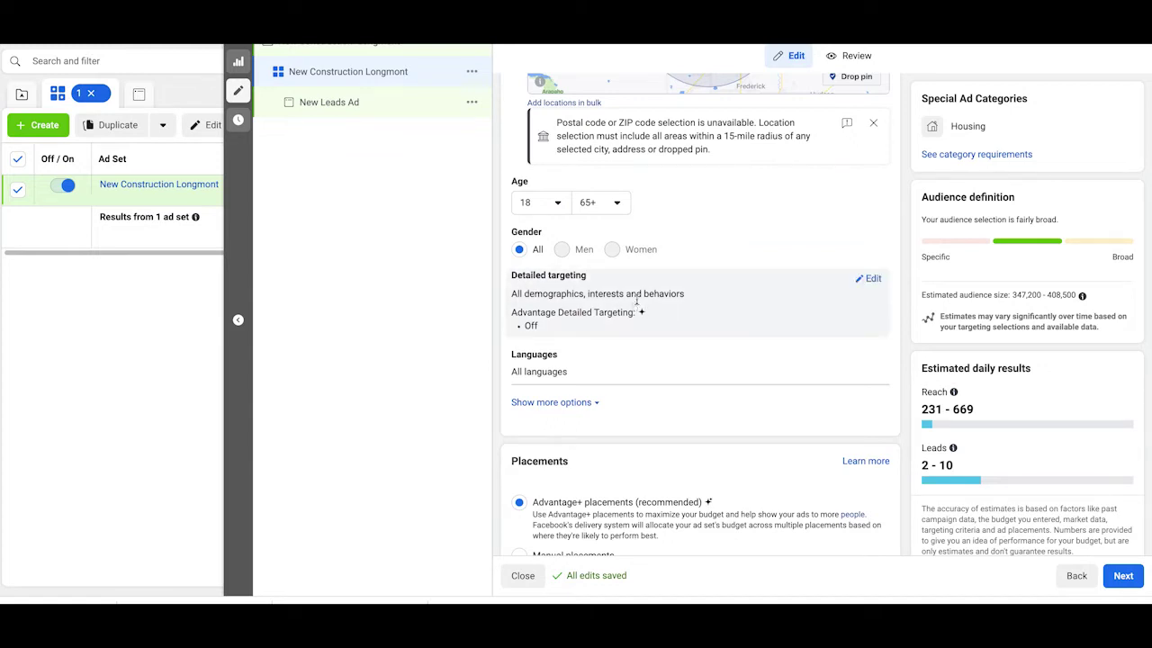
Step: Add Zillow, Trulia and realtor.com as detailed targeting interests
click(873, 281)
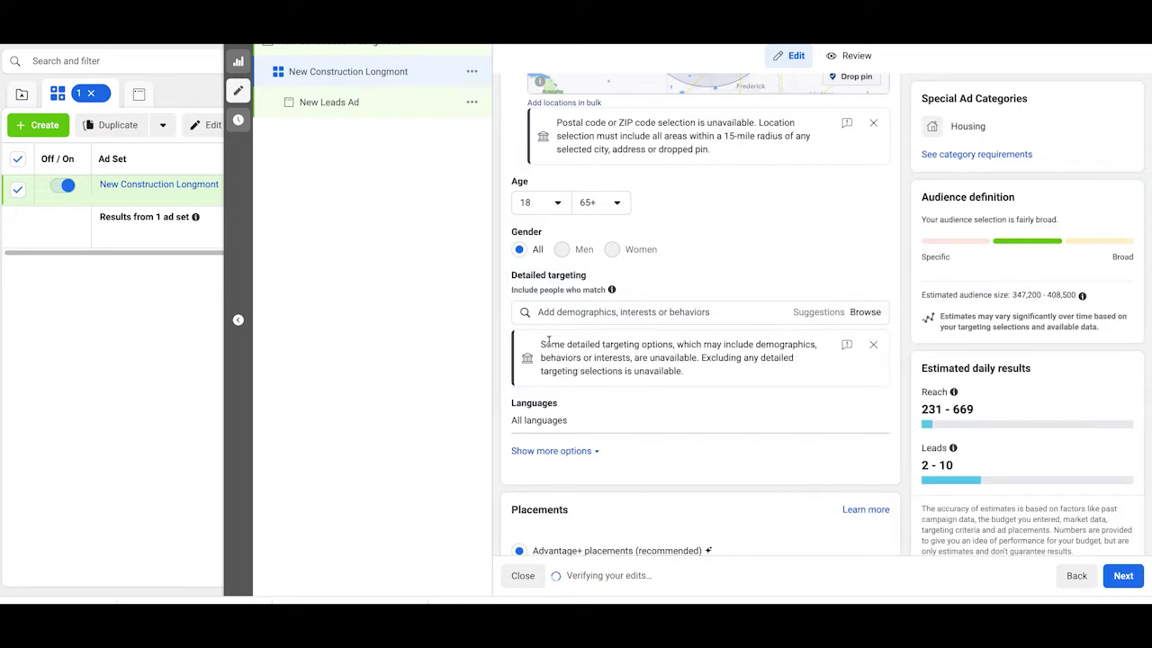
click(567, 315)
text(zillow)
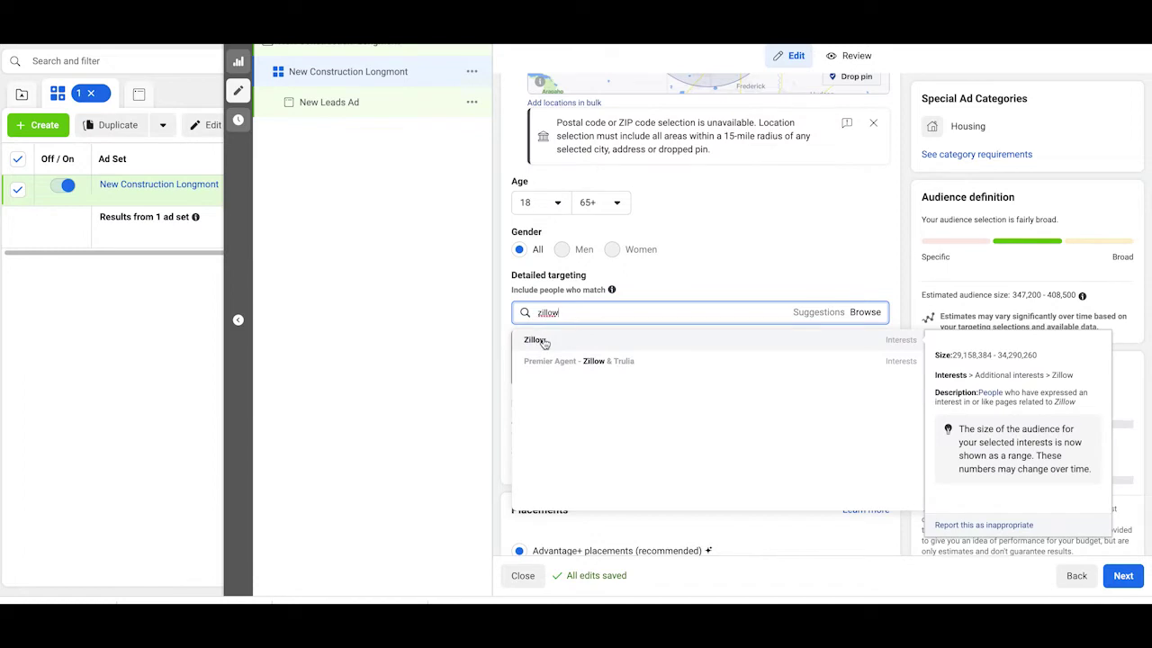
click(544, 343)
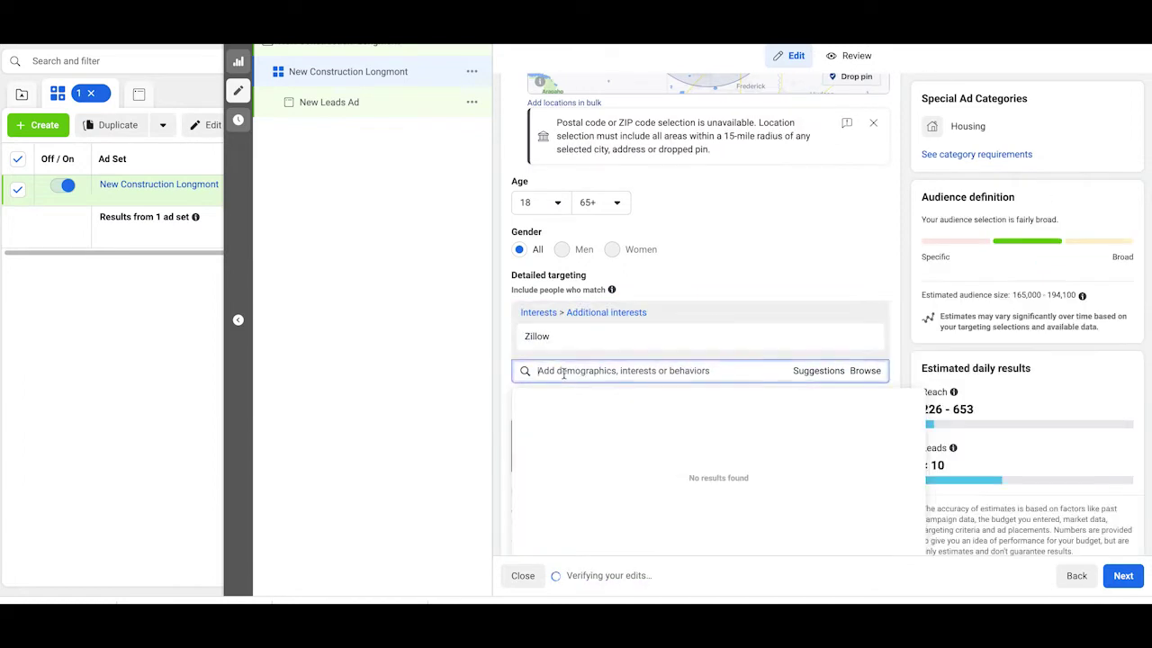
text(trulia)
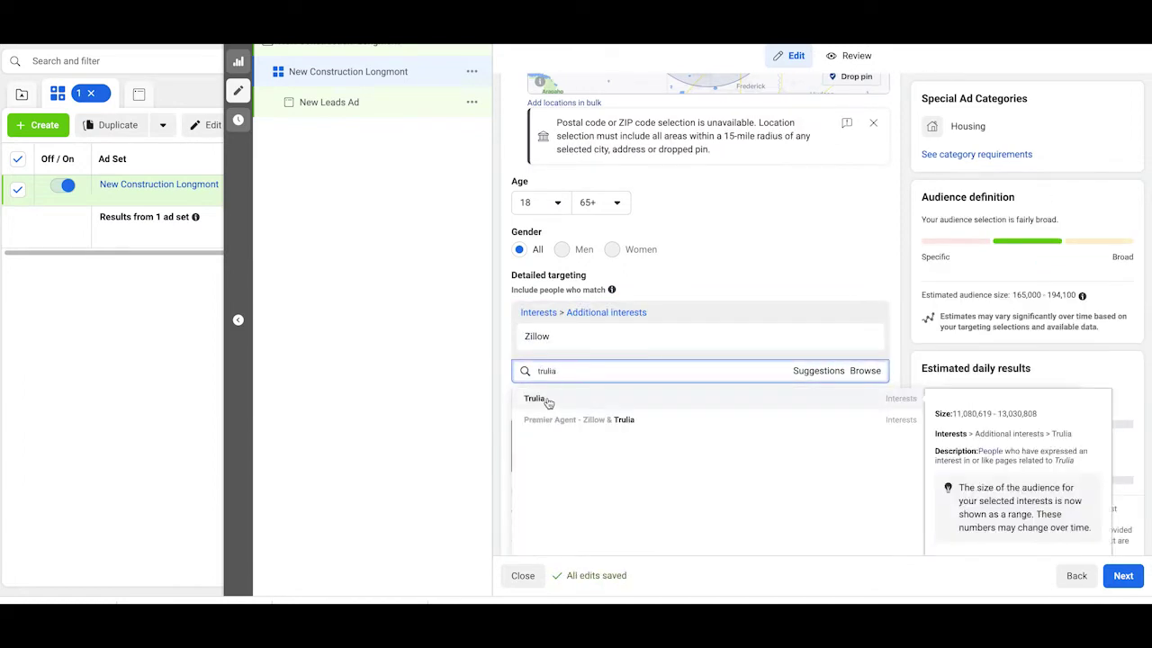
click(547, 400)
text(realtor)
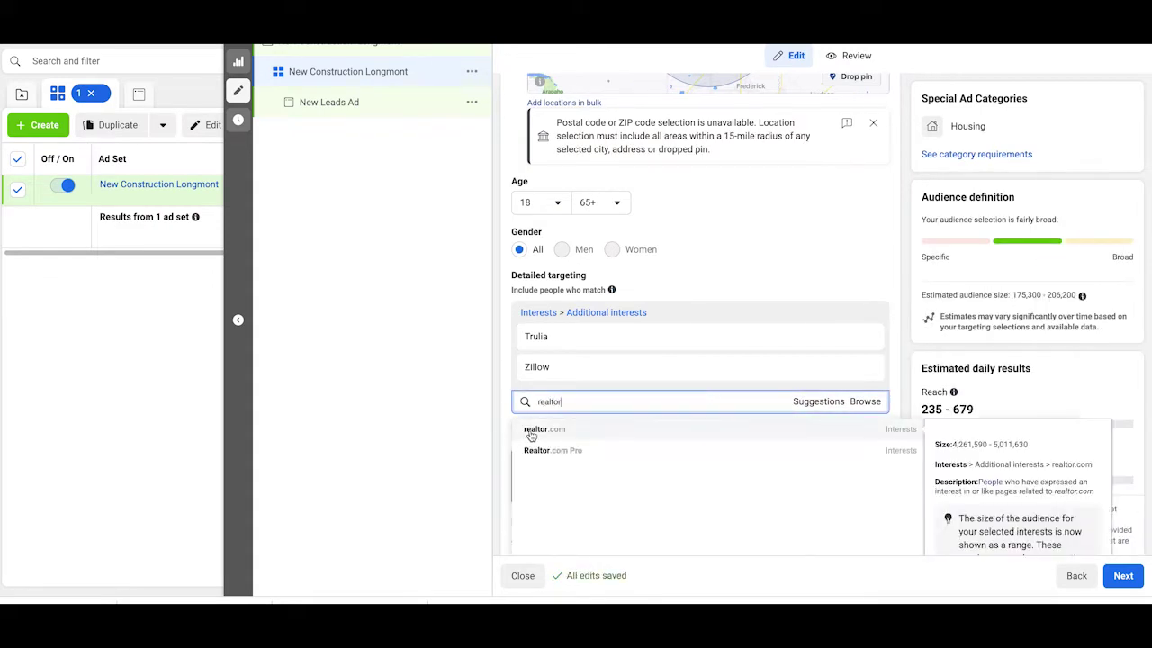
click(530, 431)
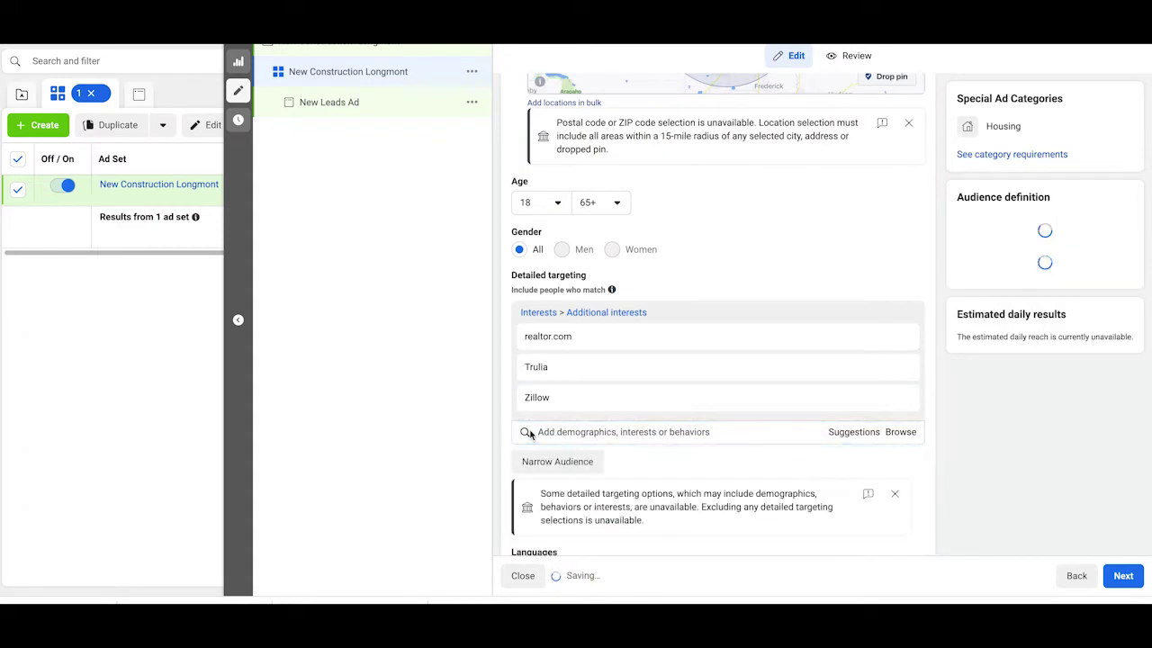
scroll(530, 436, down, 1)
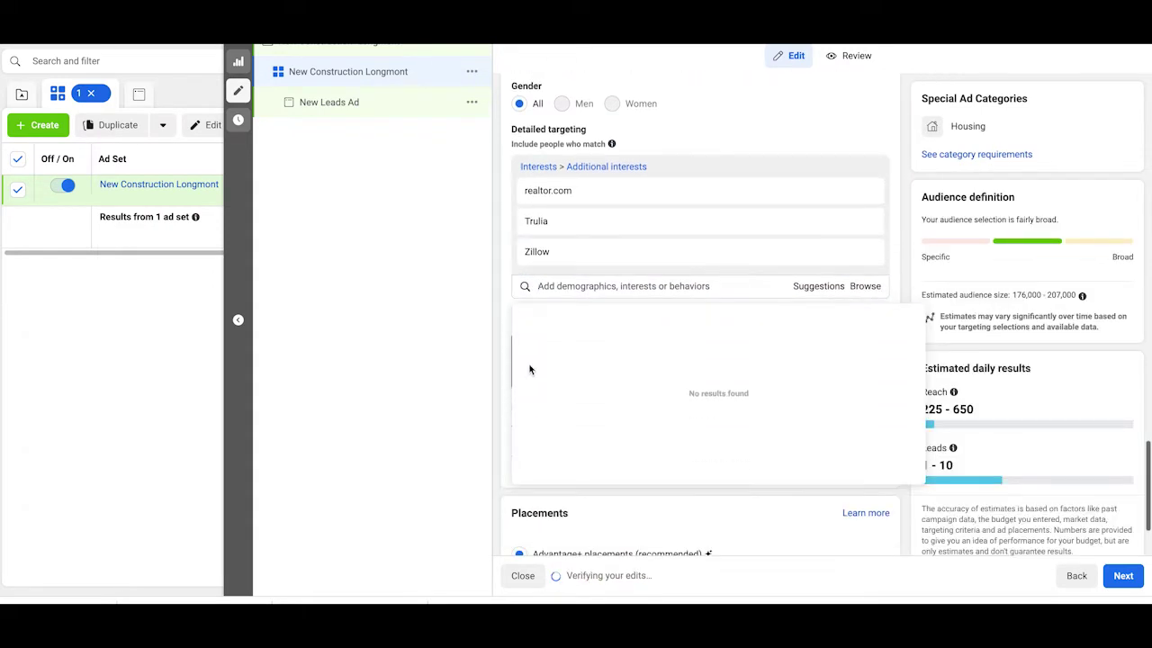
Step: Add Mortgage loans, Mortgage calculator and For sale by owner as interests
click(558, 285)
text(mortga)
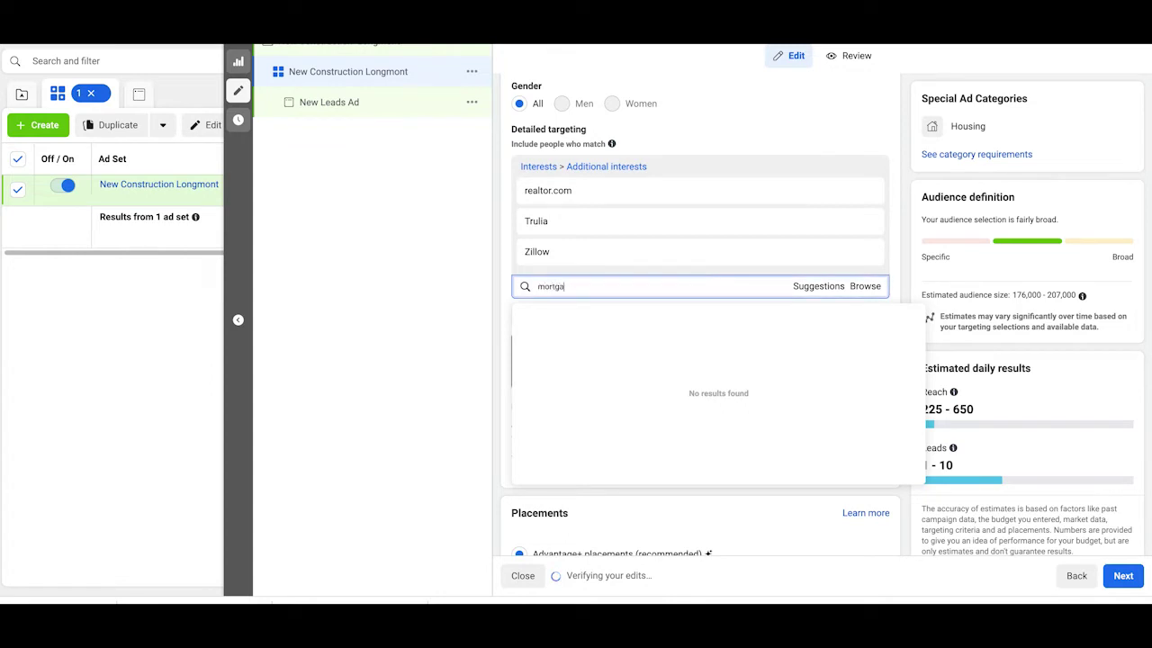
text(ge)
click(538, 313)
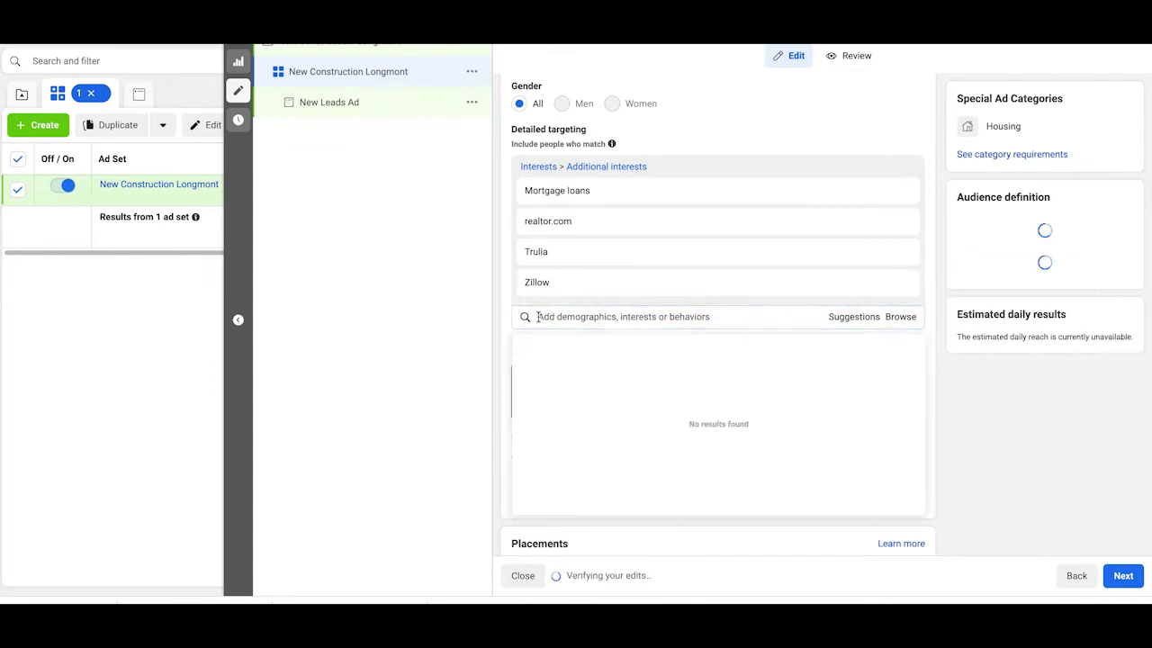
text(mortgage)
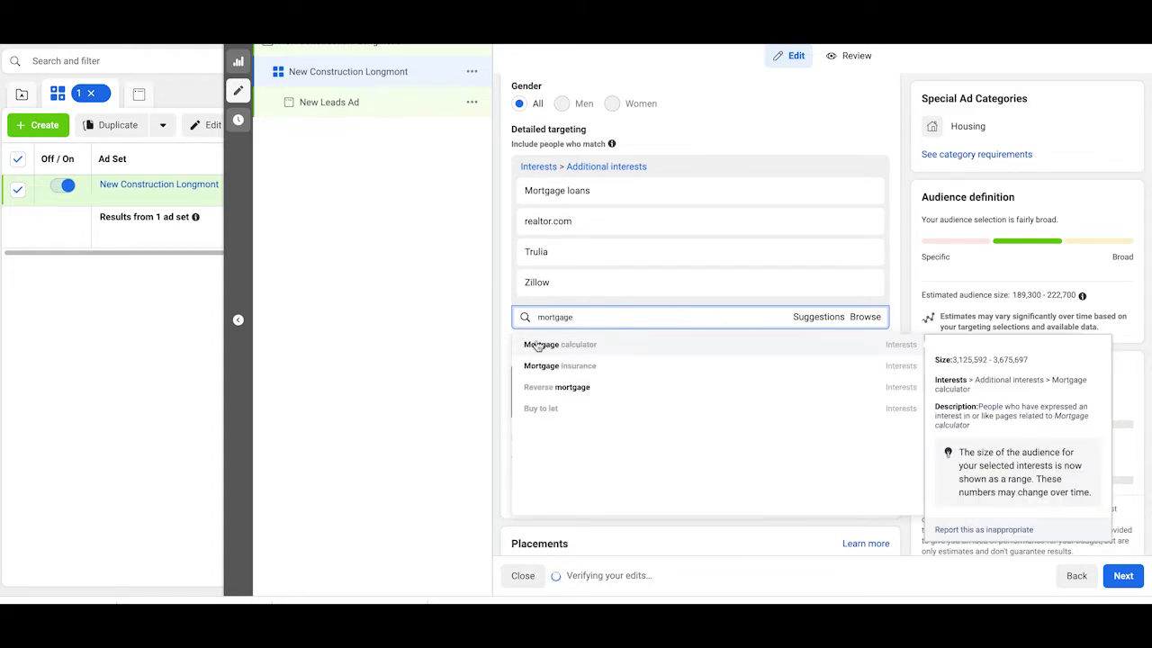
click(530, 342)
click(674, 353)
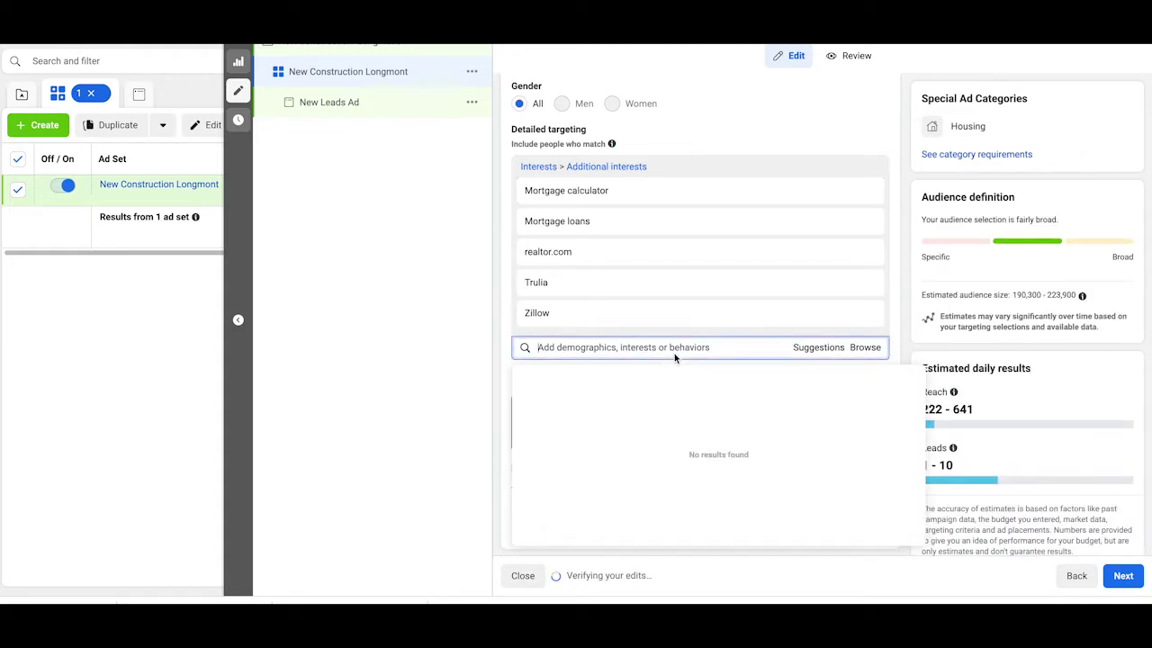
text(for s)
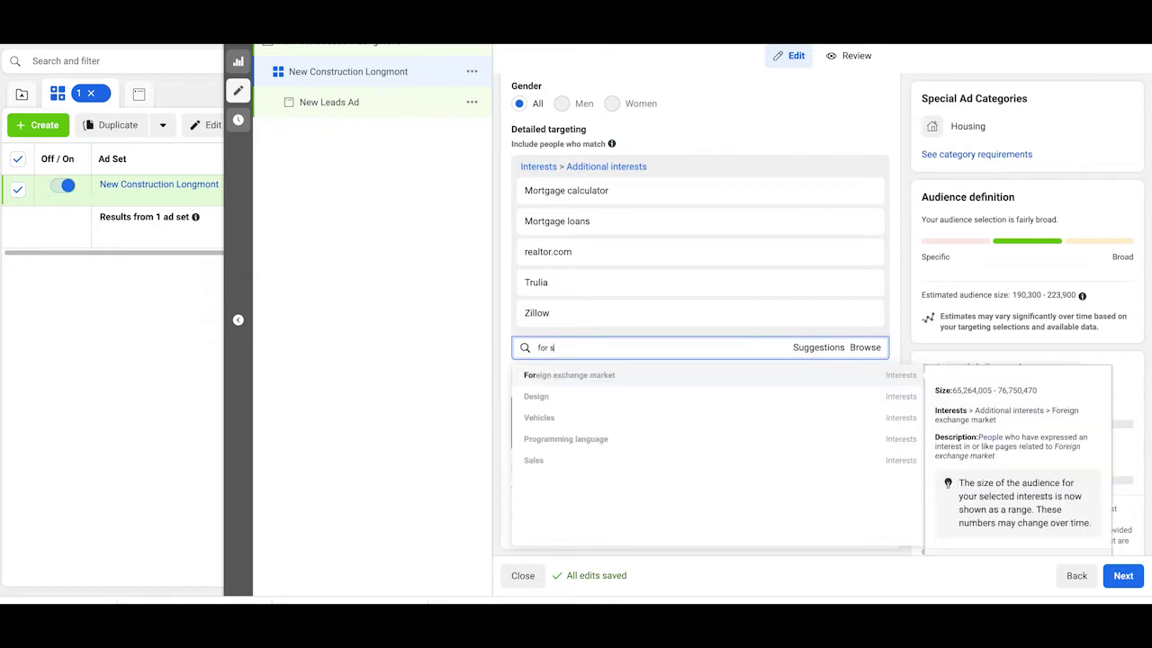
text(ale)
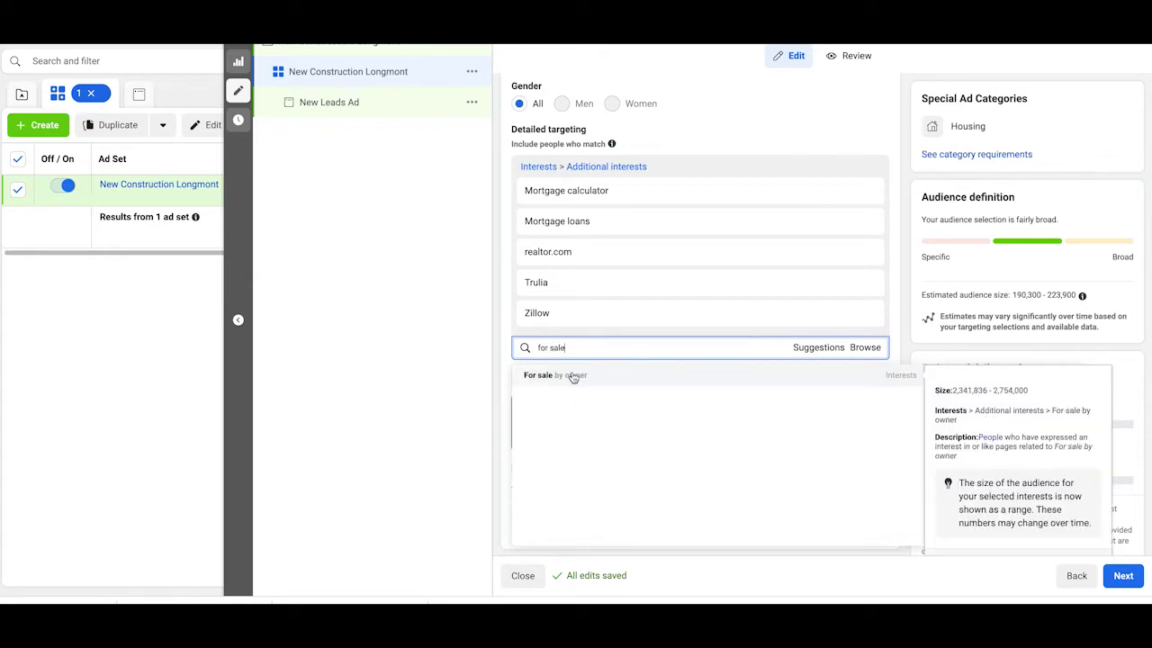
click(573, 375)
scroll(734, 351, down, 2)
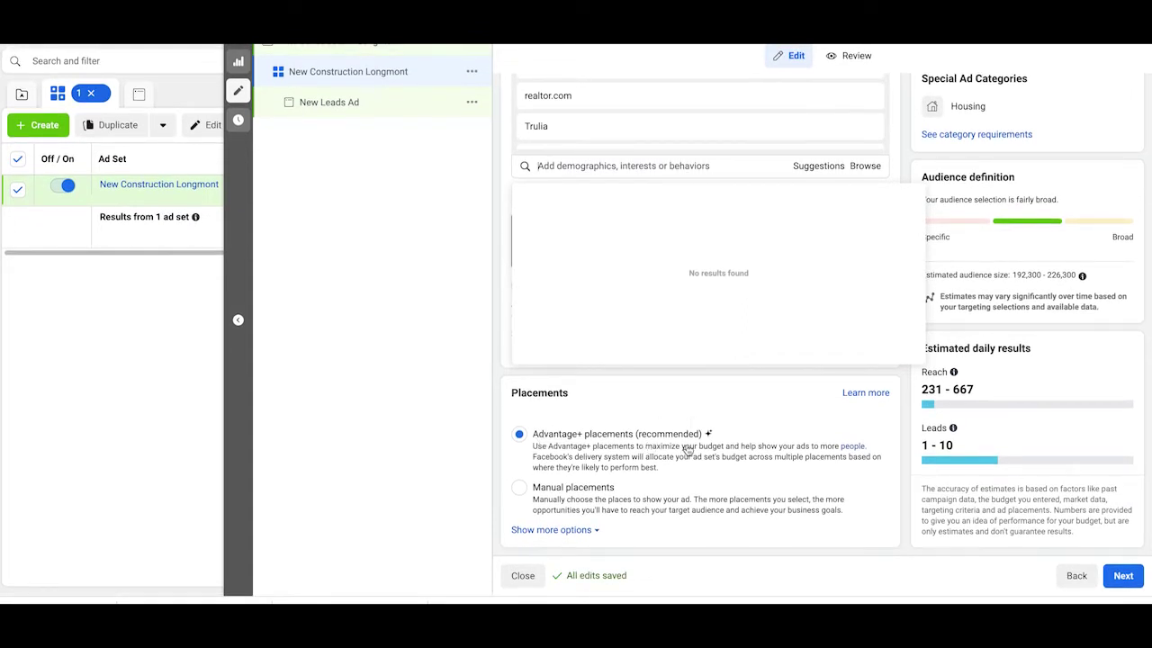
click(642, 418)
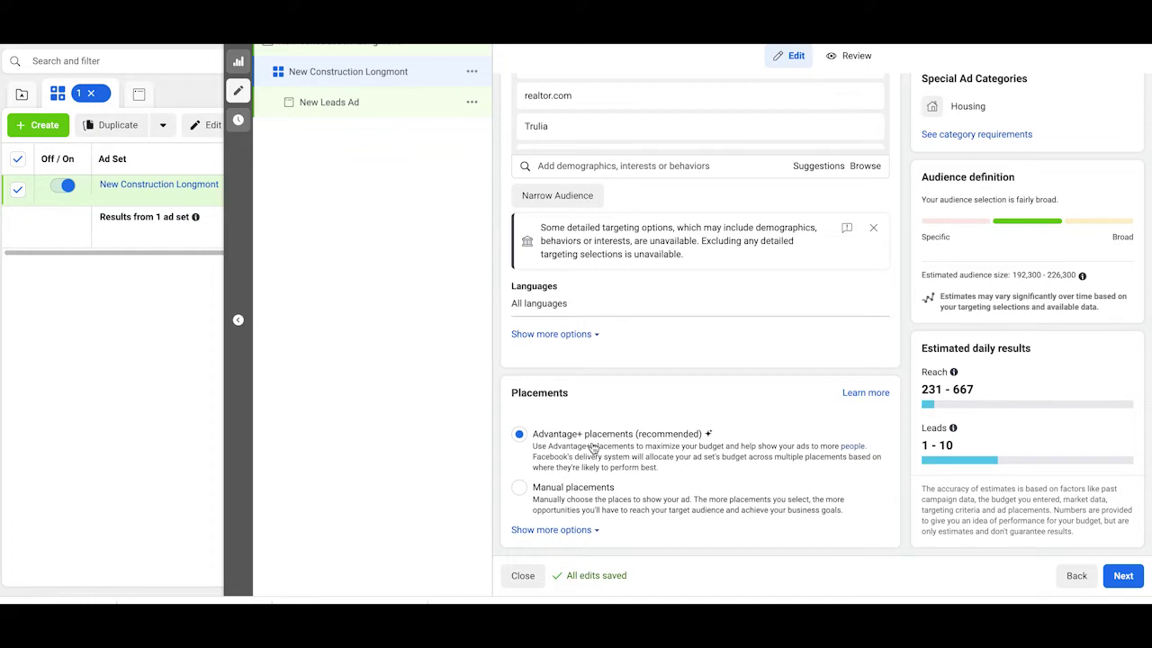
Step: Switch to manual placements and exclude Audience Network from the platforms
click(520, 493)
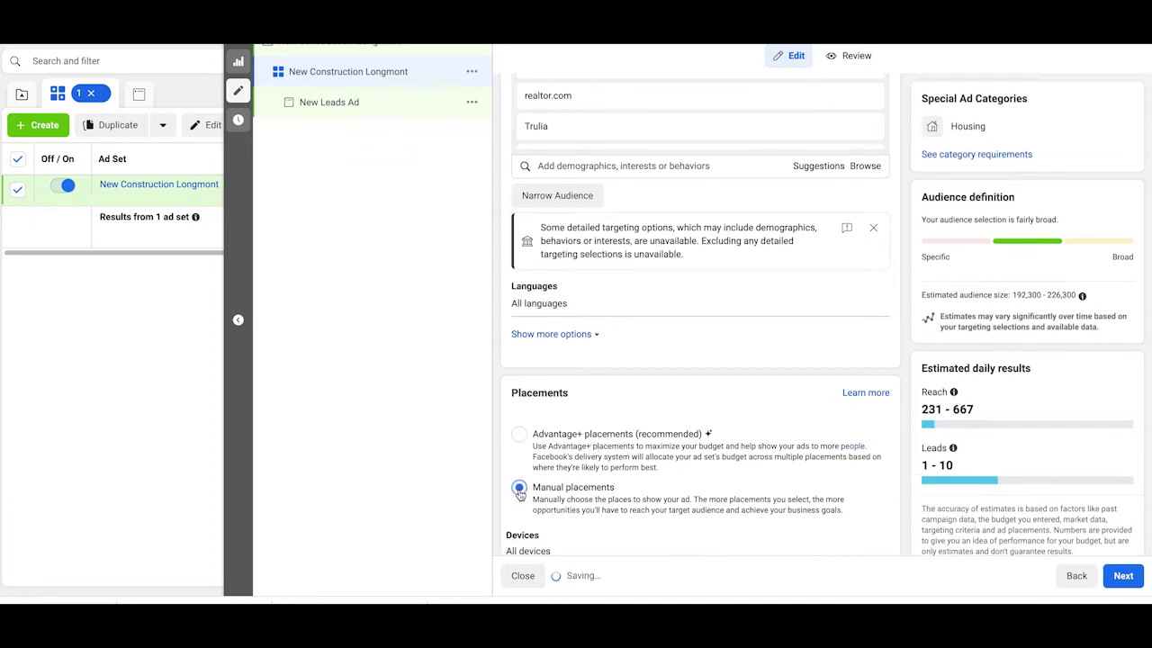
scroll(720, 395, down, 1)
scroll(732, 400, down, 4)
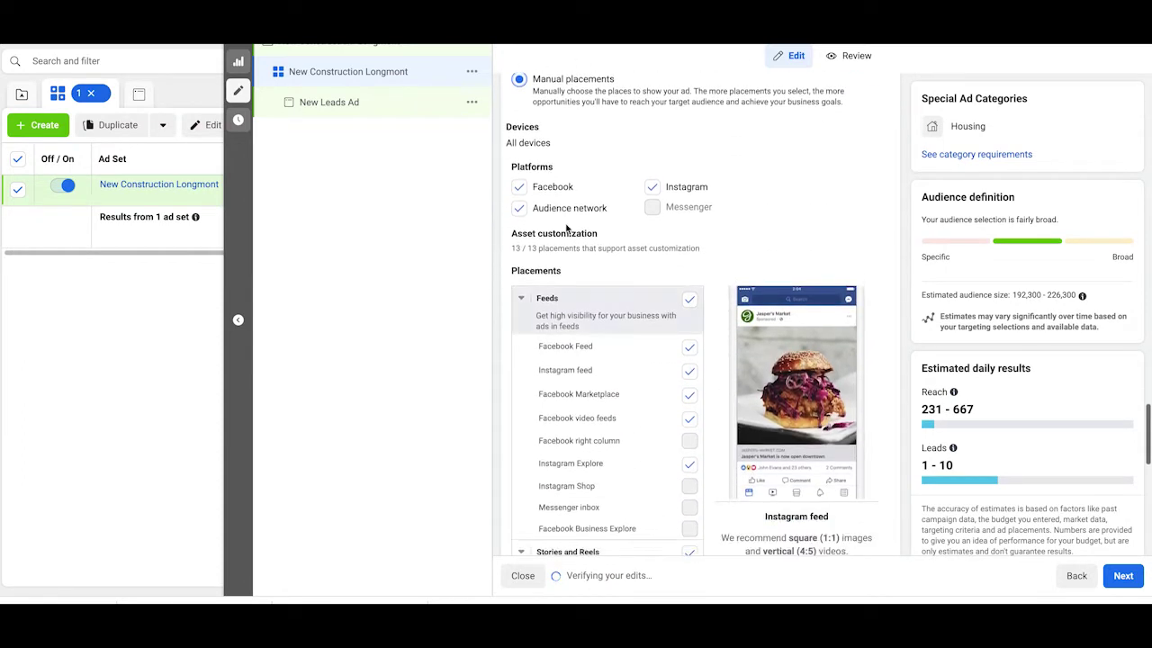
click(519, 208)
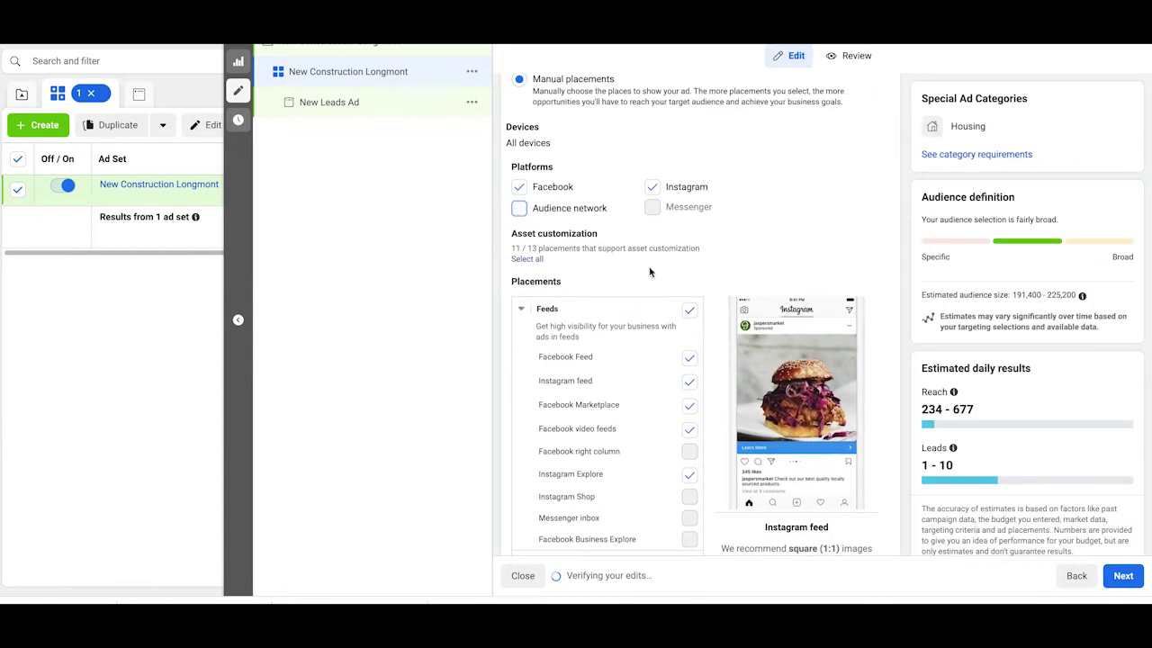
Step: Uncheck Facebook video feeds and review the remaining placement sections
scroll(650, 271, down, 1)
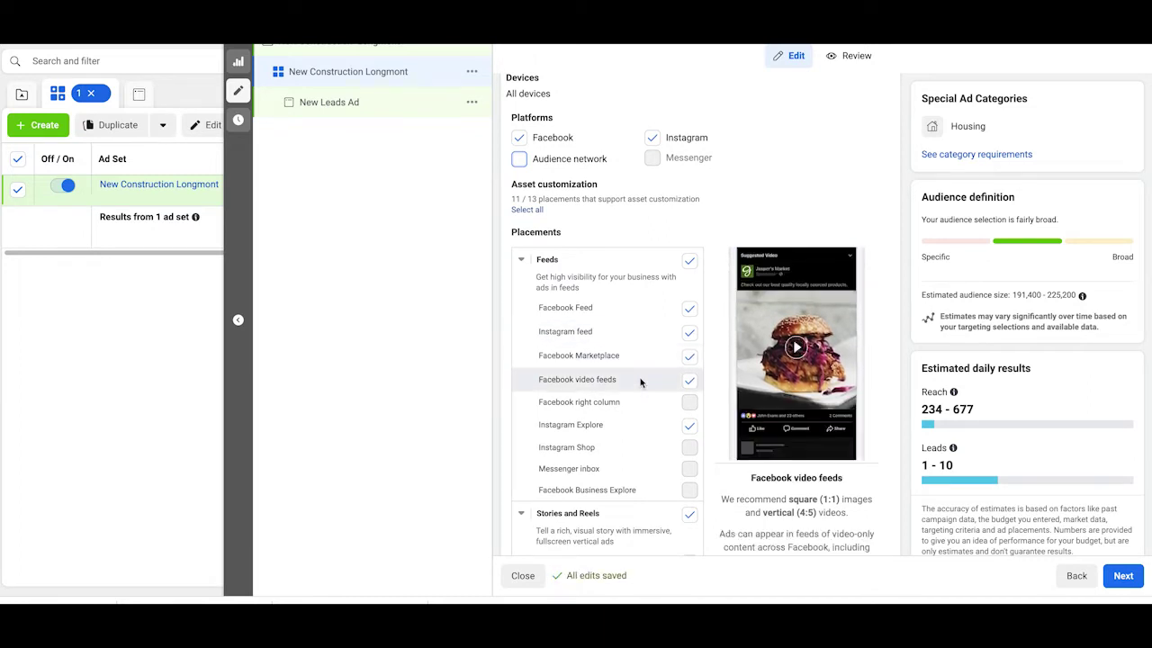
scroll(640, 383, down, 1)
click(689, 348)
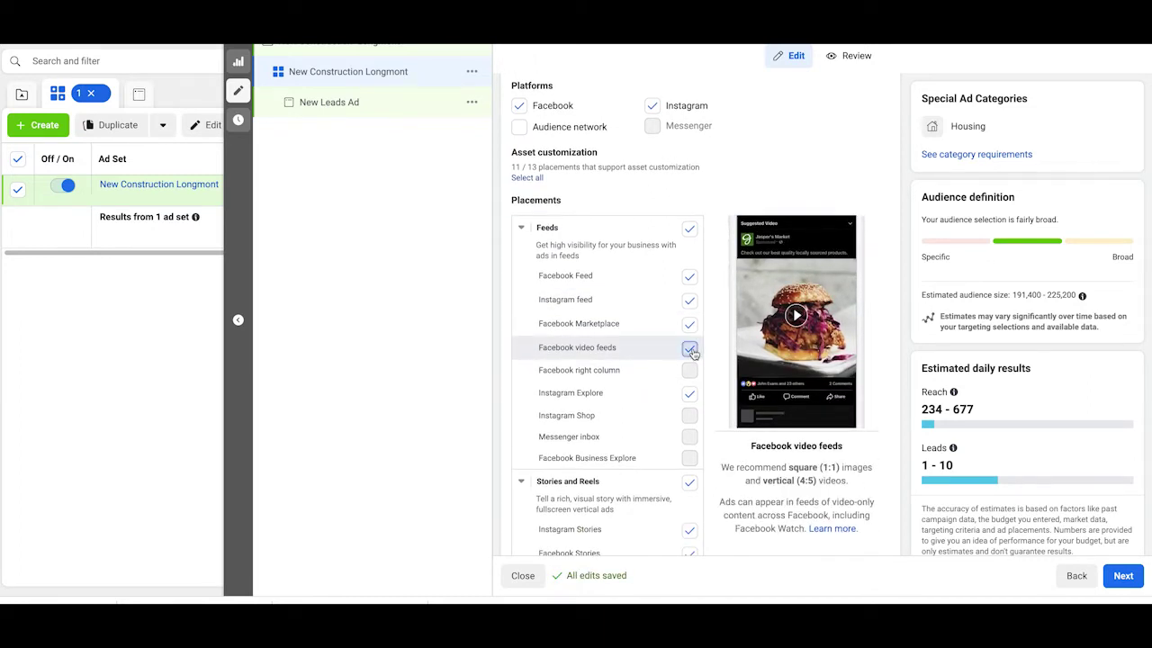
scroll(631, 337, down, 1)
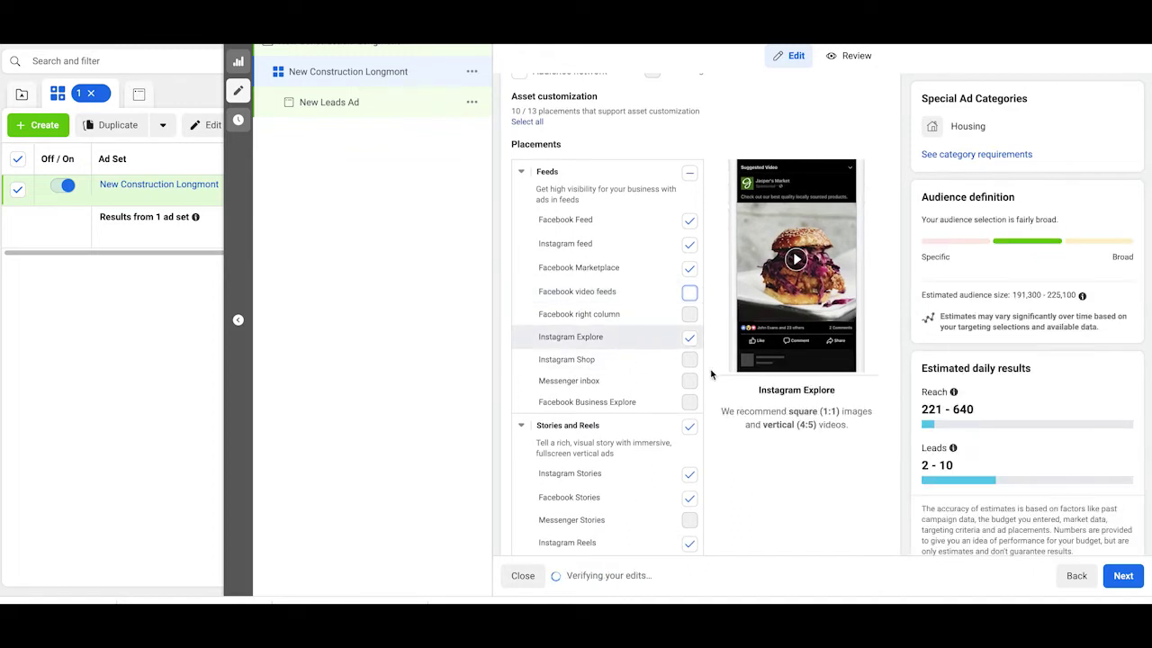
scroll(645, 469, down, 3)
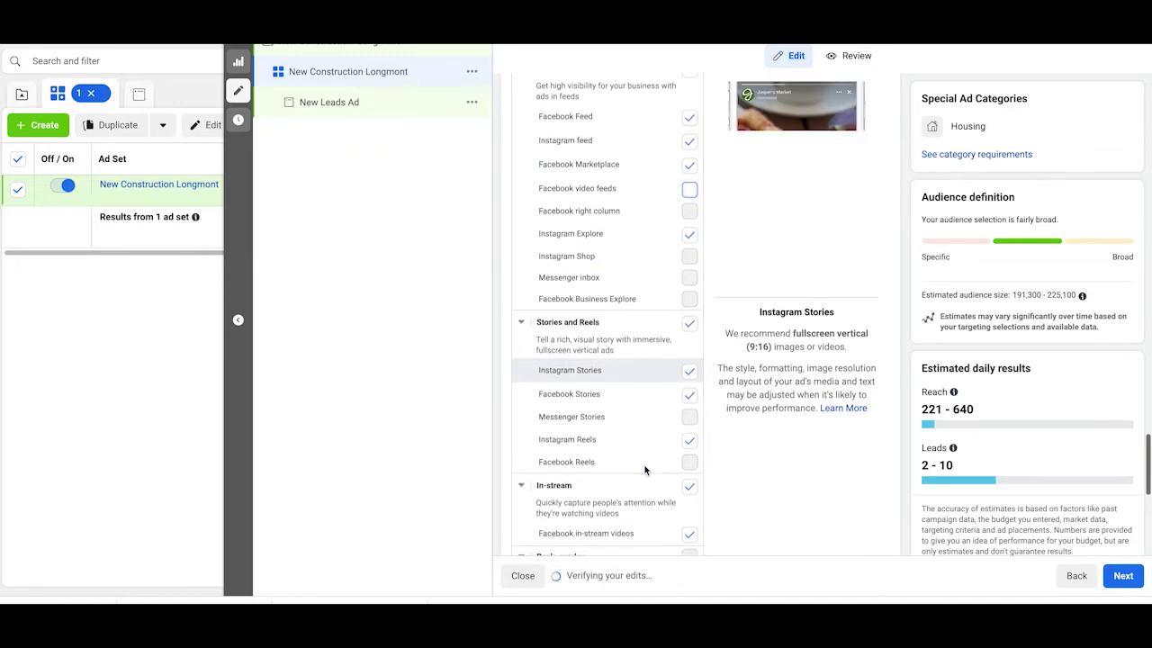
scroll(645, 469, down, 2)
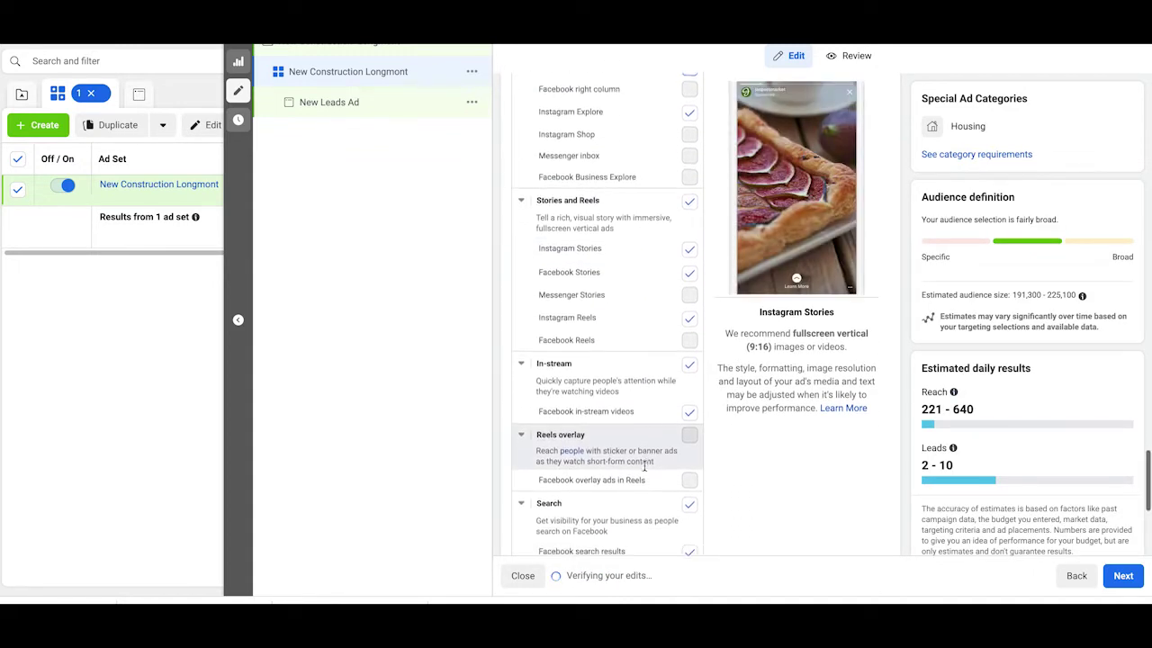
scroll(644, 469, down, 1)
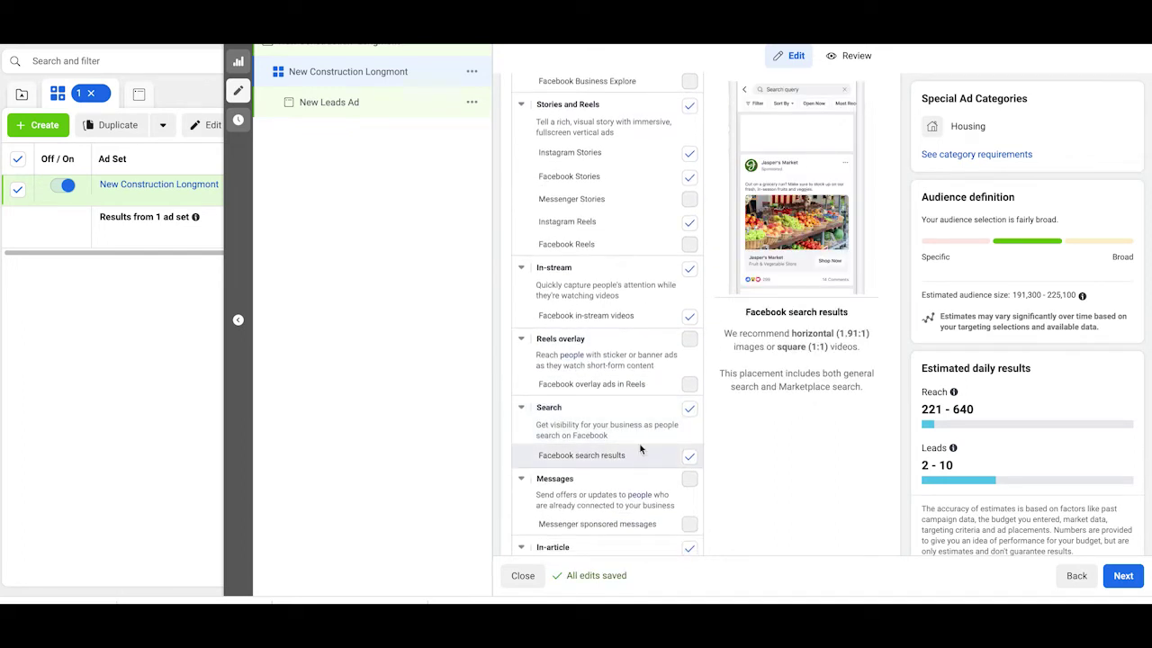
scroll(767, 404, down, 4)
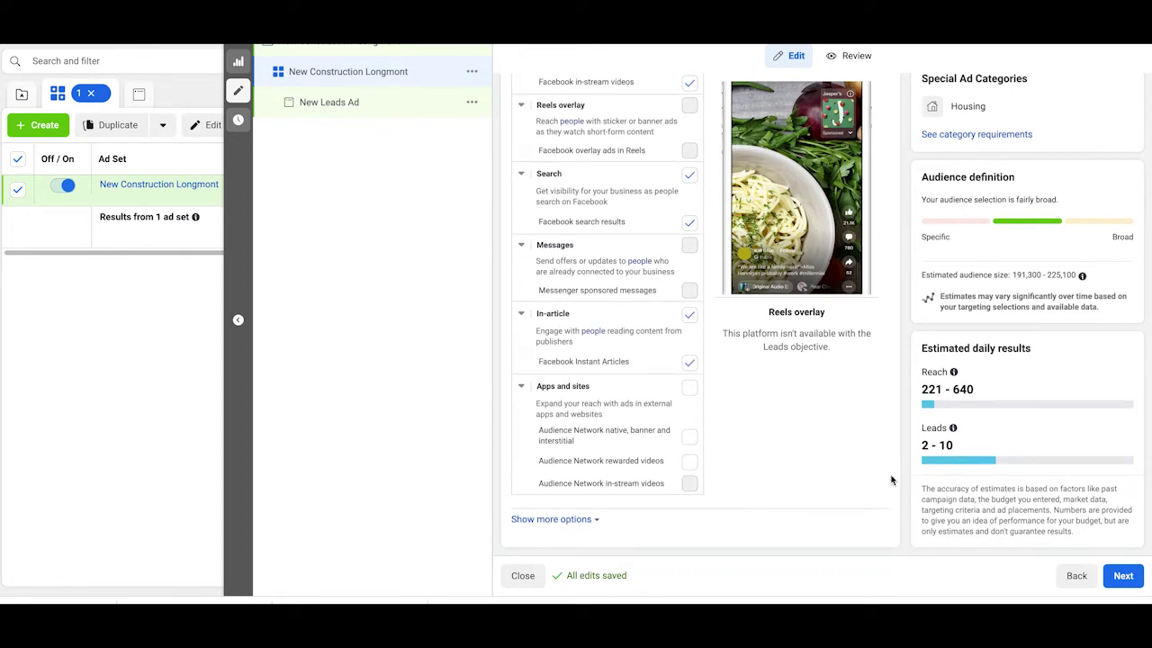
Step: Name the ad 'New Construction Longmont', fixing the mistyped capital O in Construction
click(1130, 579)
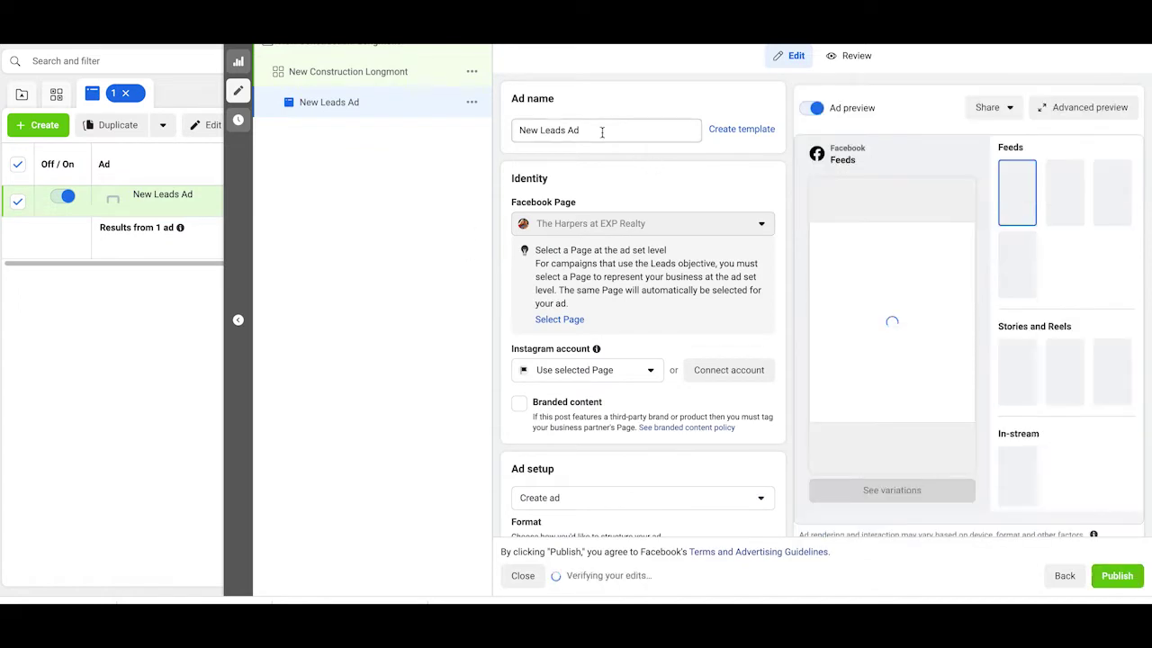
drag(599, 132, 532, 128)
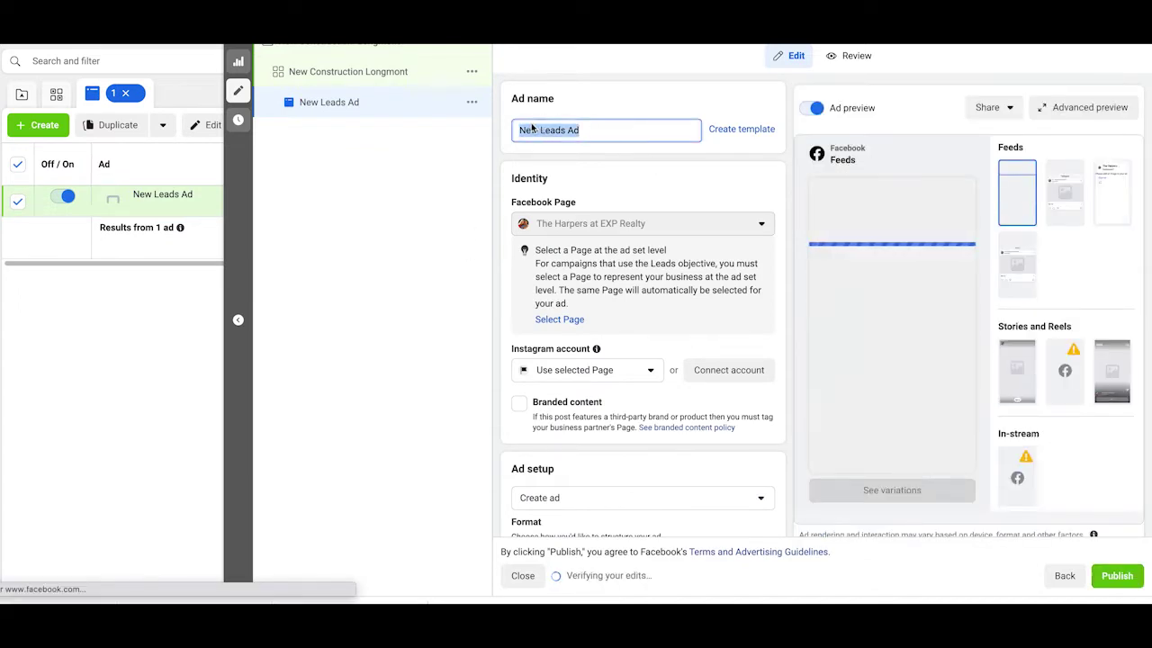
text(New)
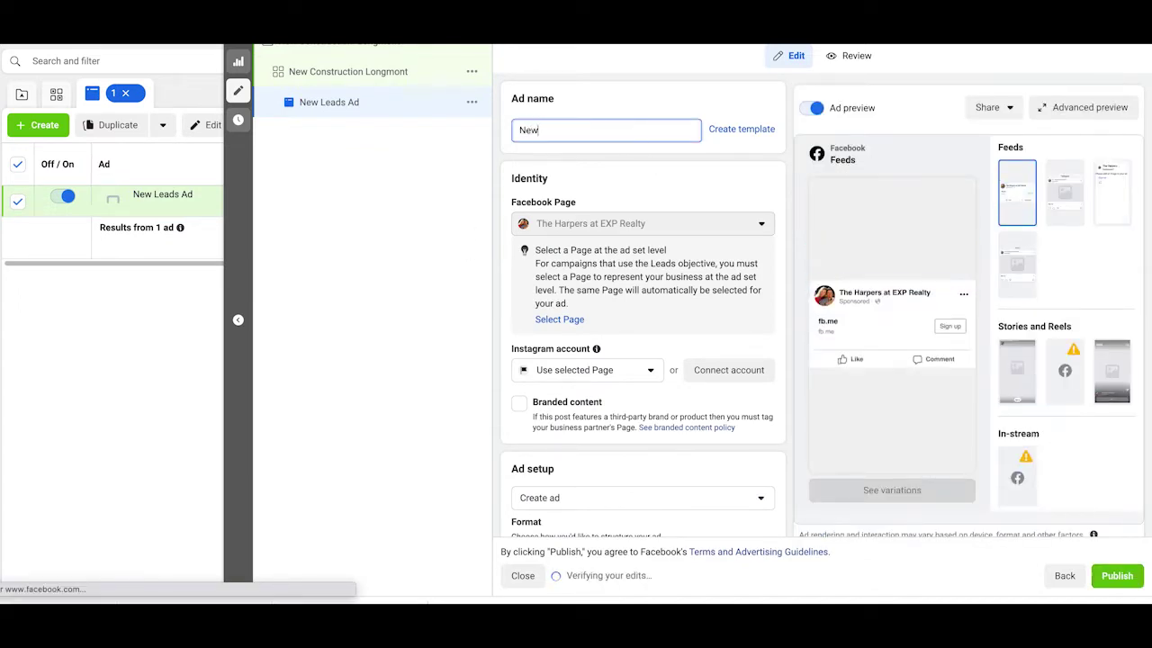
text( COnstruc)
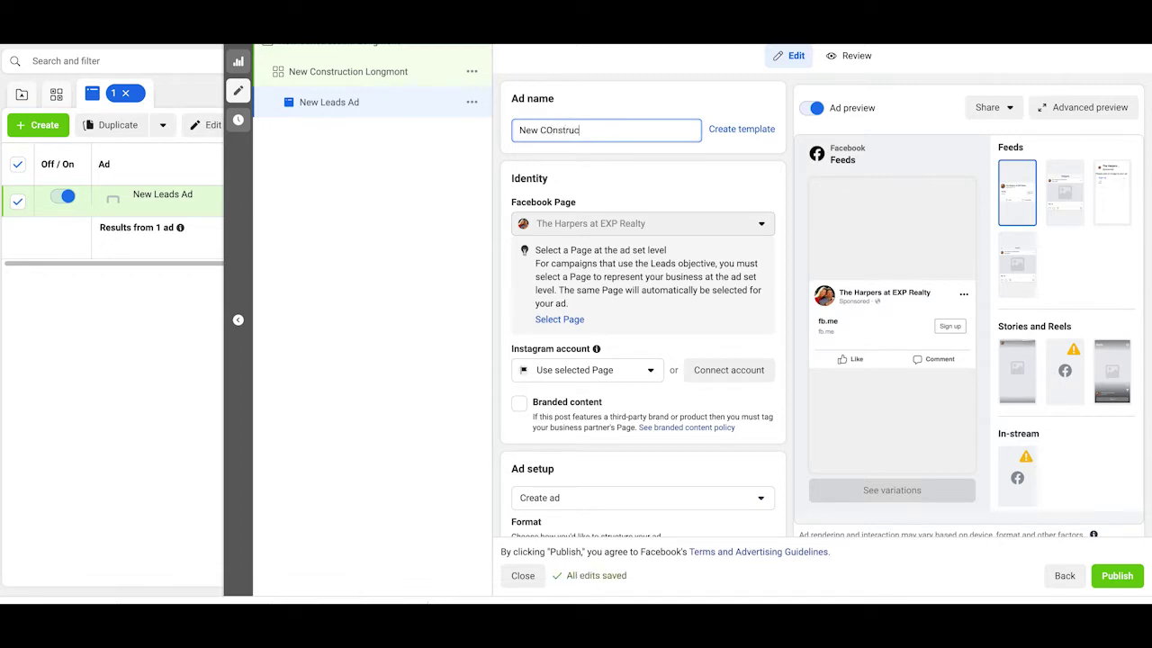
text(tion Longmont)
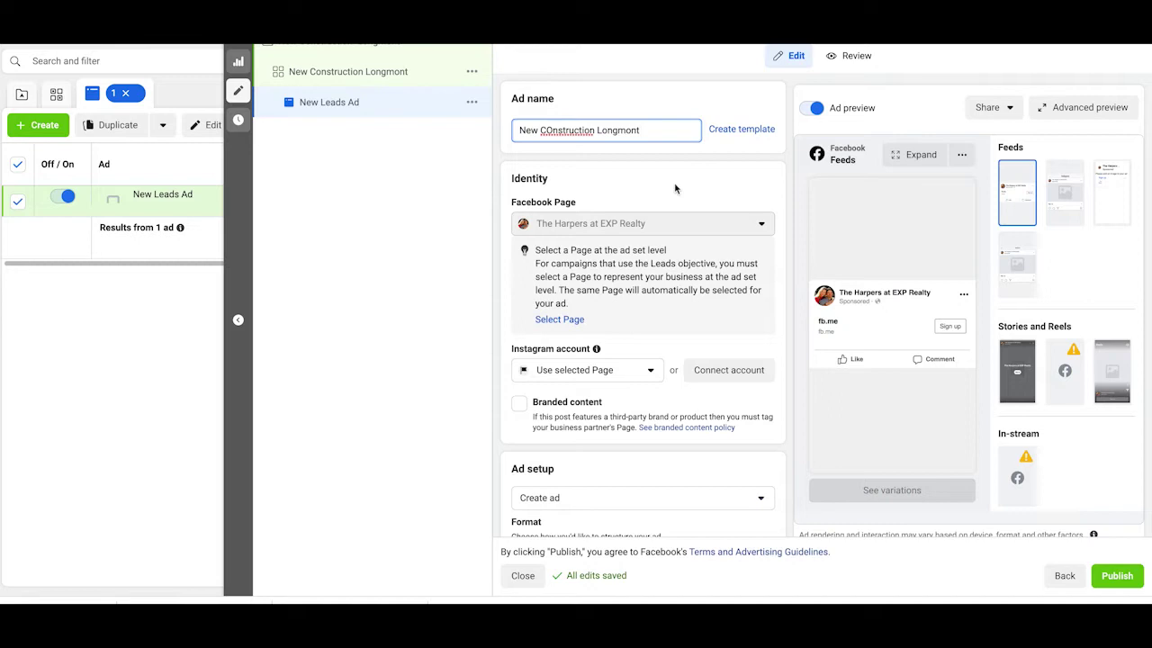
click(606, 159)
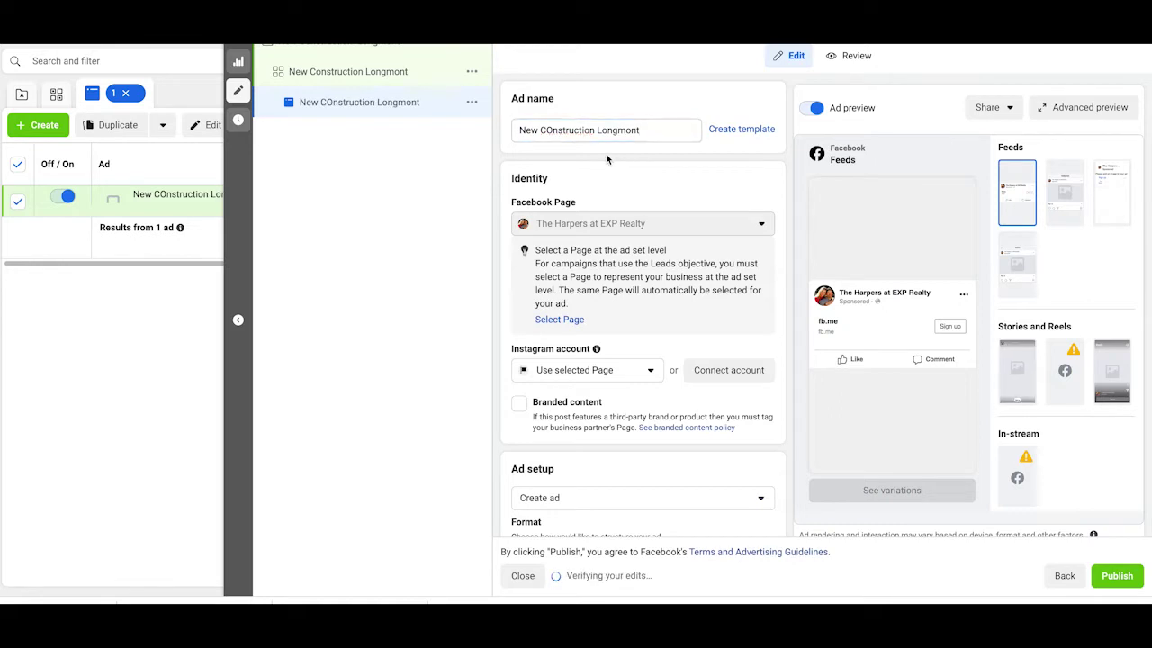
click(551, 131)
key(Delete)
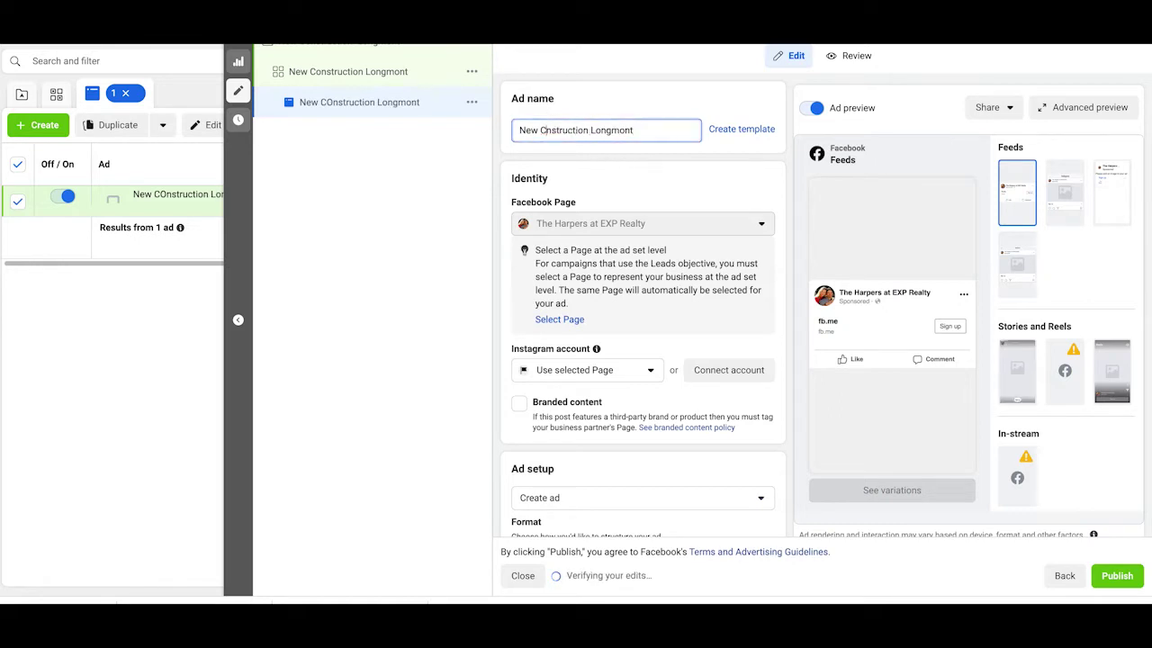
text(o)
click(593, 161)
scroll(593, 161, down, 1)
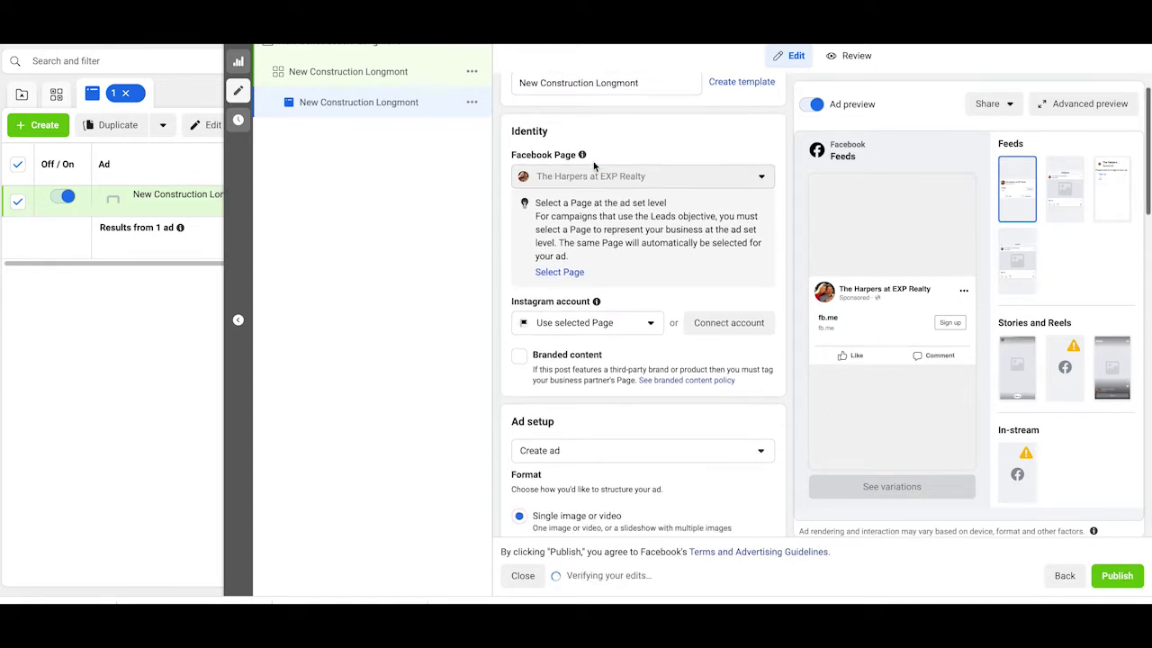
click(646, 295)
click(635, 290)
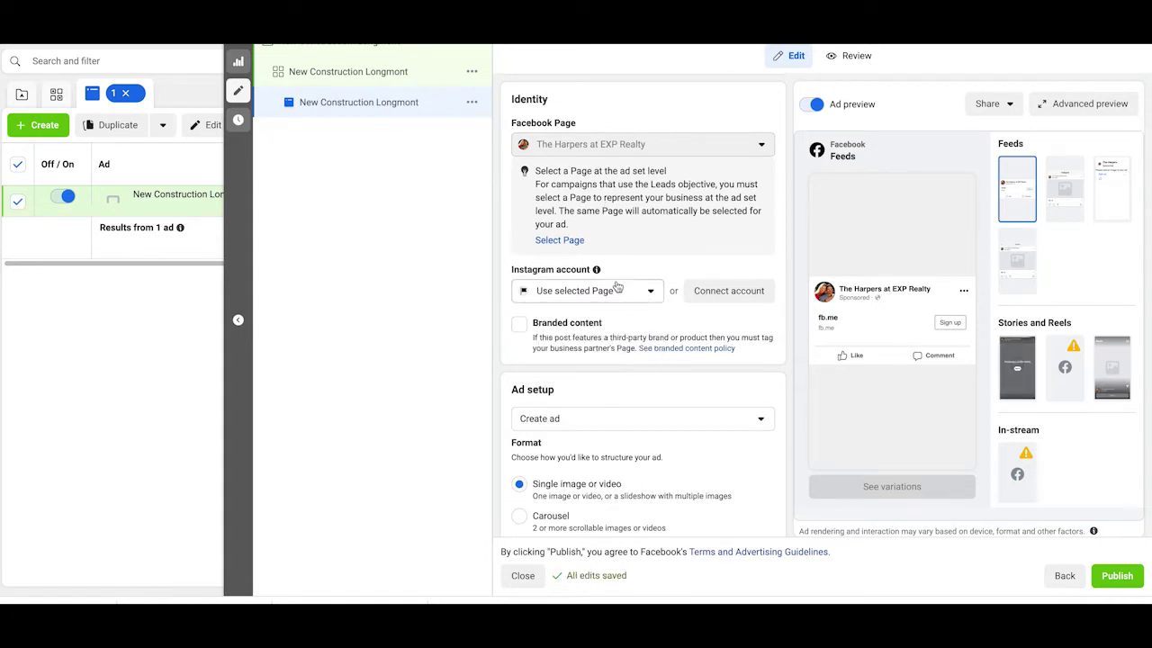
scroll(616, 285, down, 1)
scroll(617, 285, down, 1)
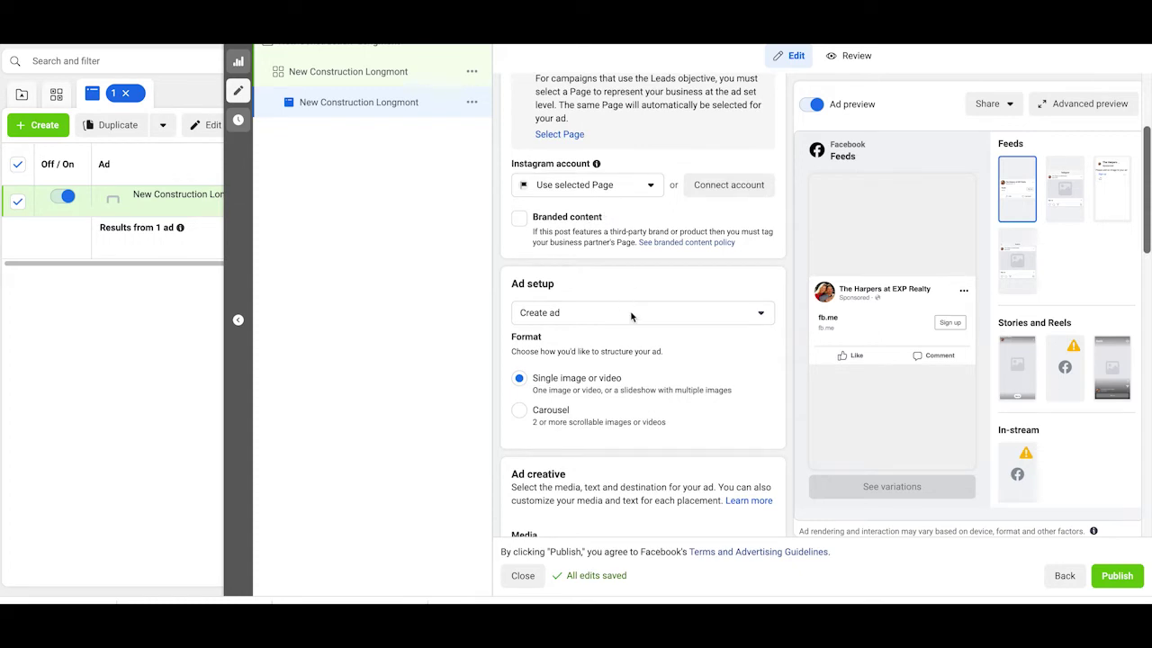
scroll(633, 317, down, 1)
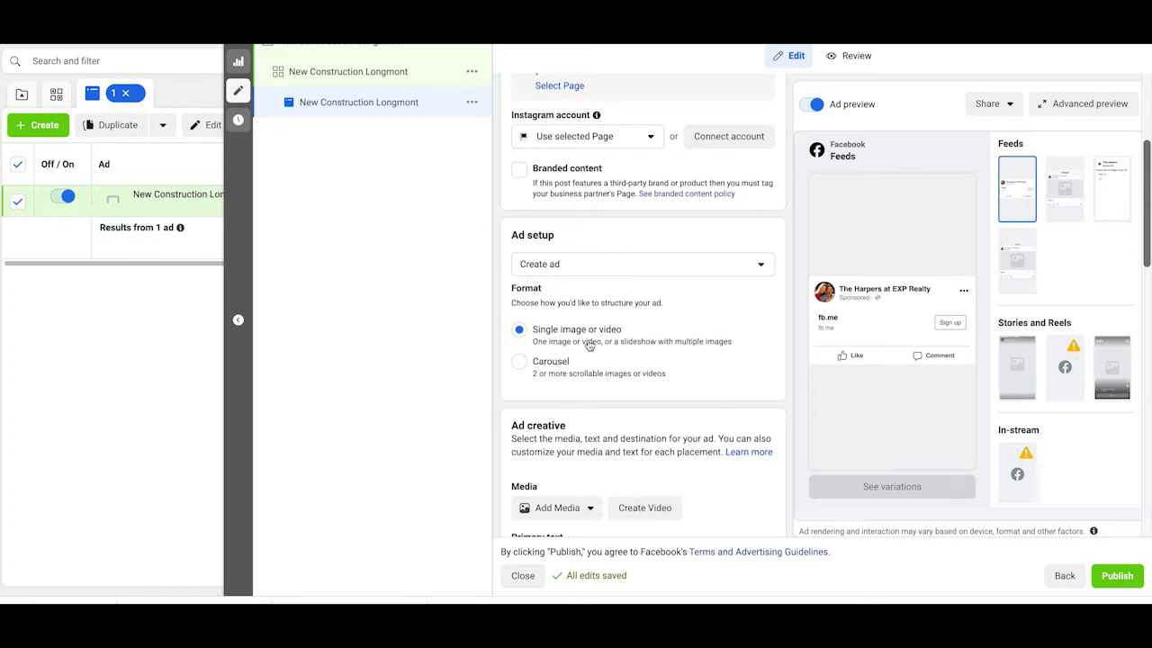
scroll(590, 344, down, 1)
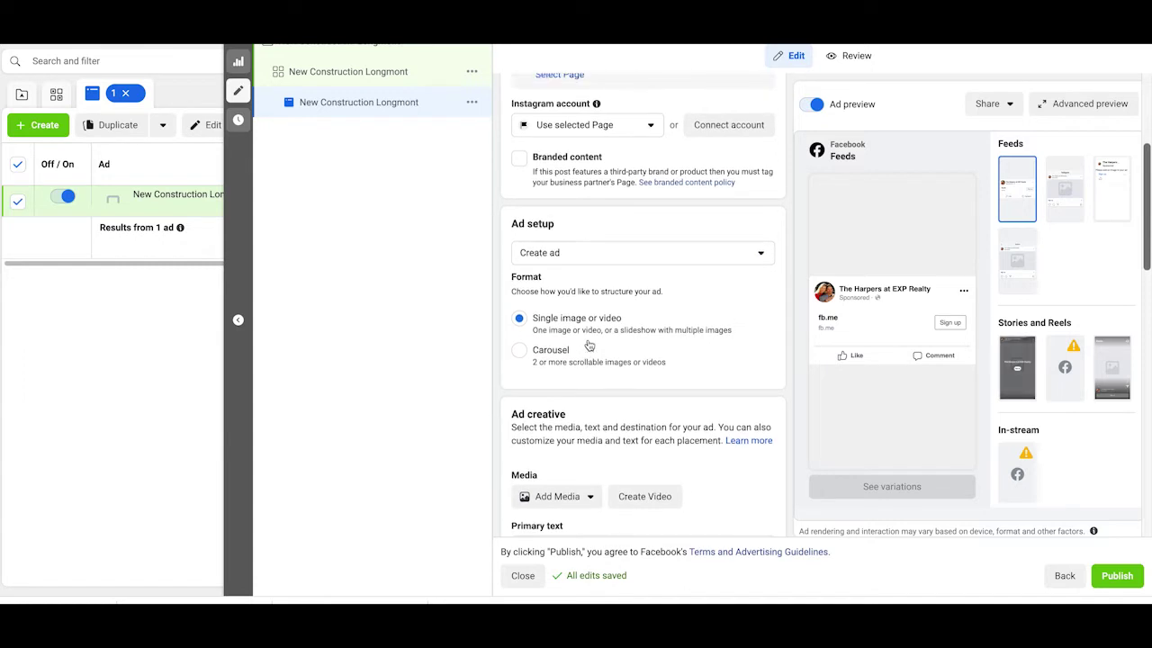
scroll(589, 344, down, 2)
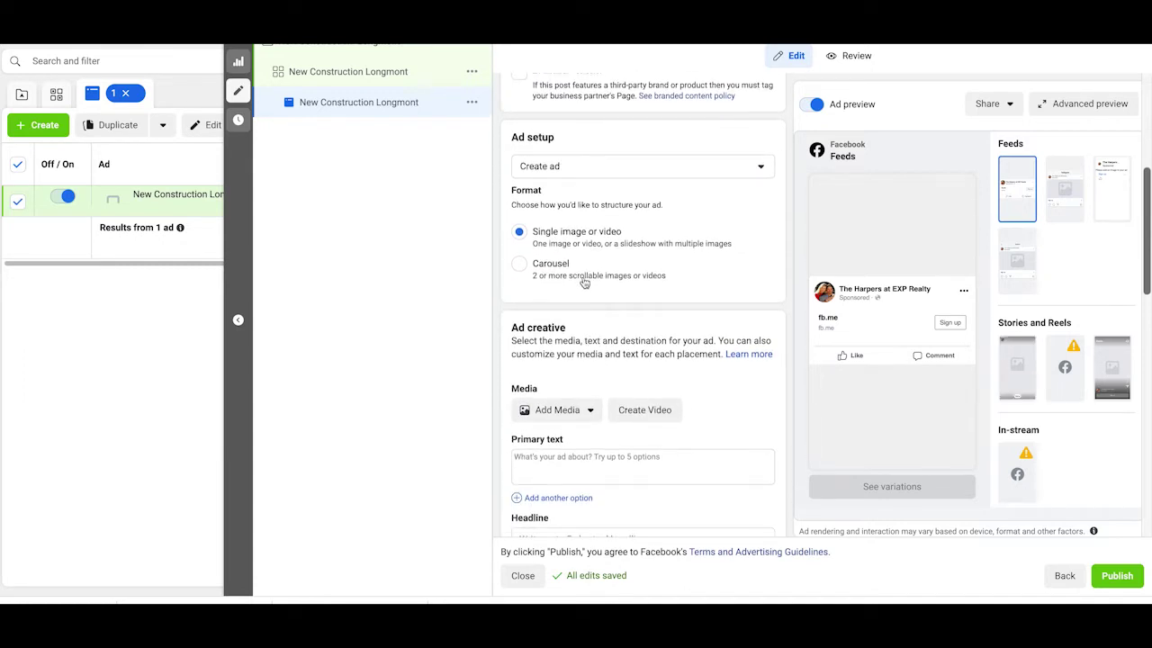
scroll(584, 282, down, 1)
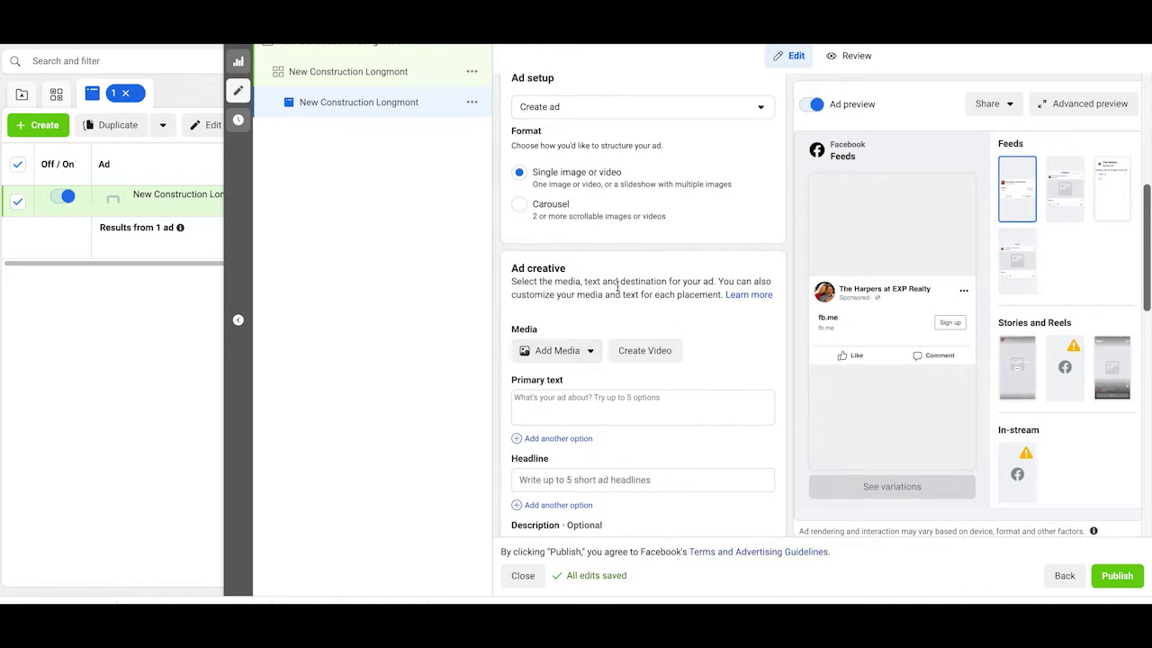
scroll(558, 367, down, 1)
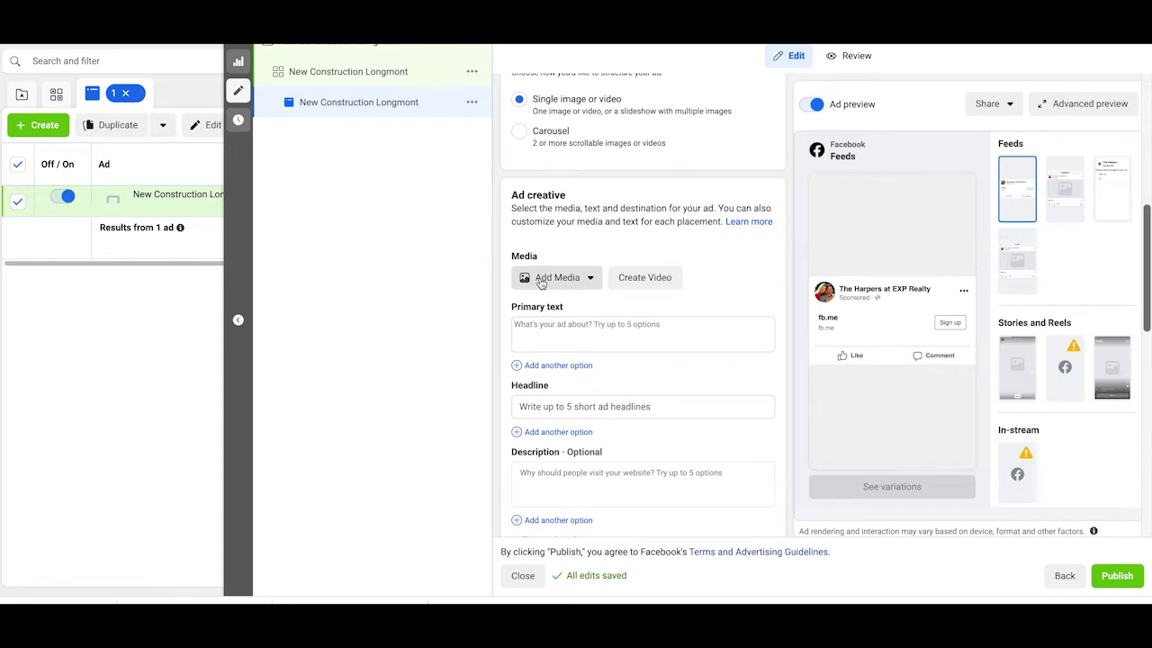
Step: Add the 1600×900 modern new-construction house photo as the ad image with default crops
click(541, 282)
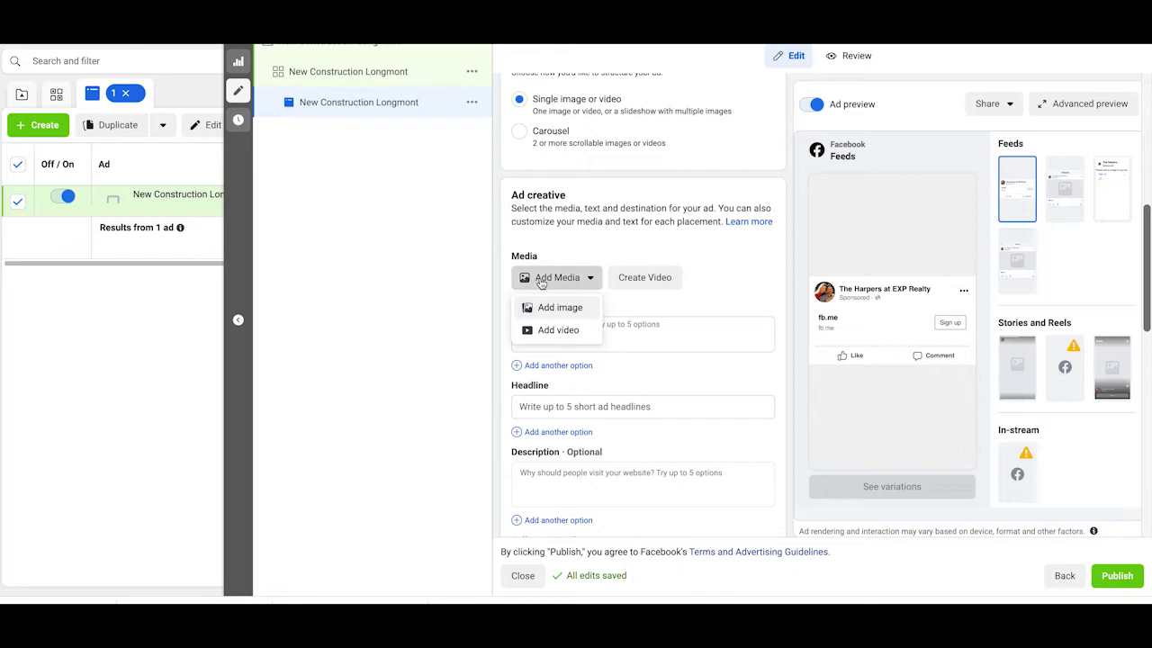
click(549, 310)
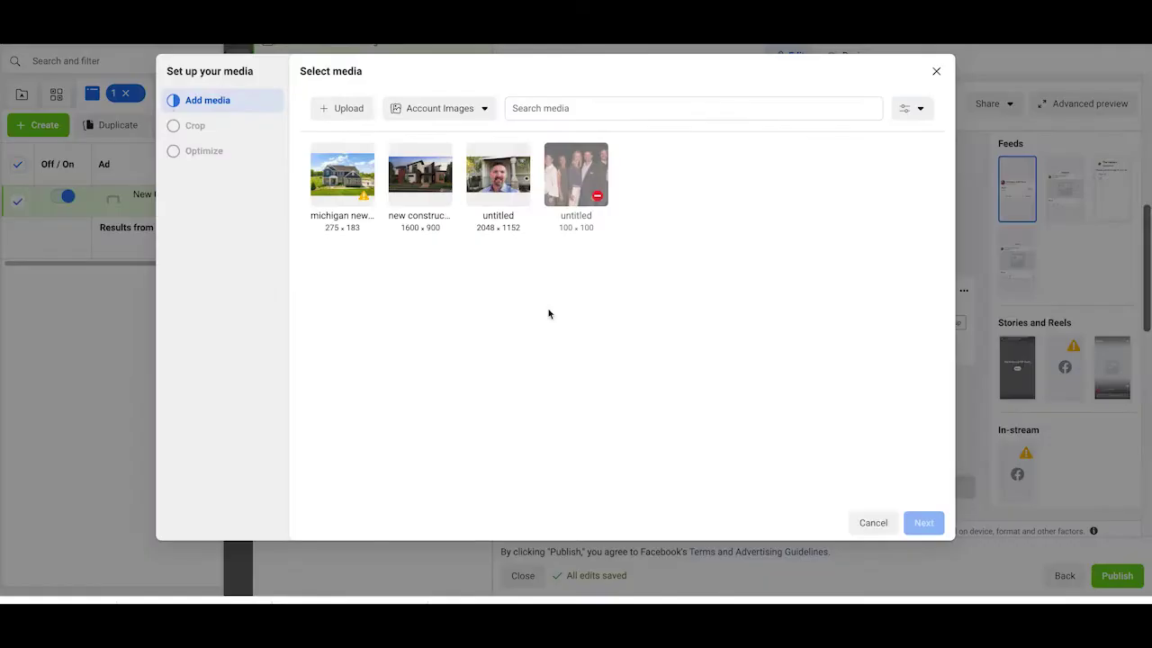
click(431, 178)
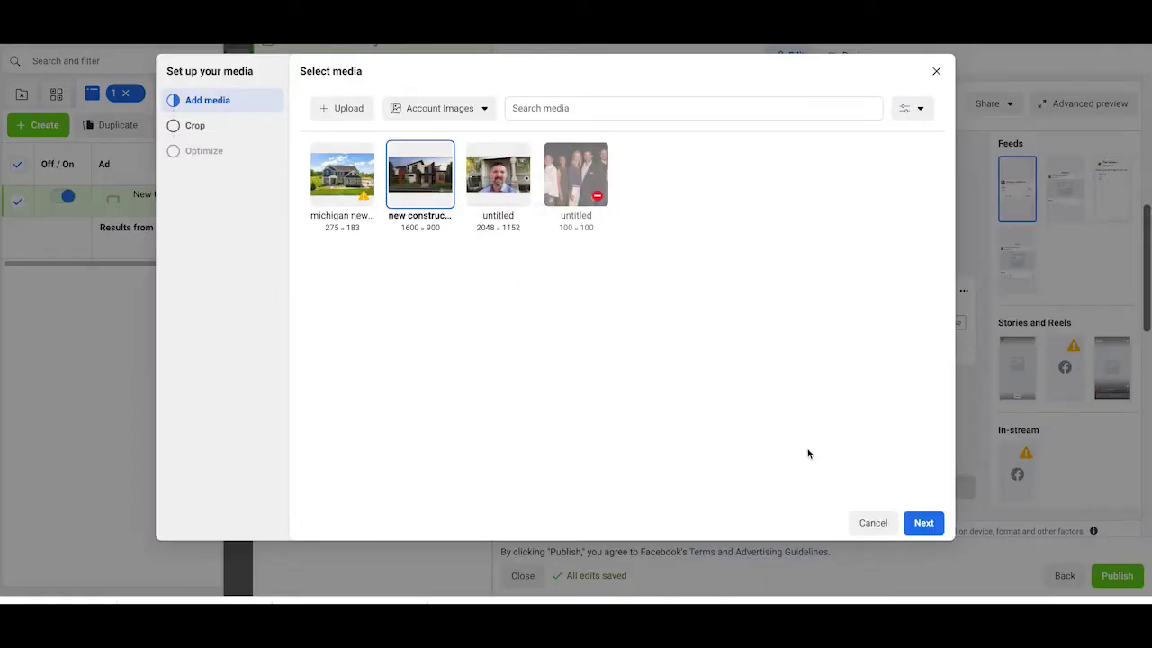
click(935, 527)
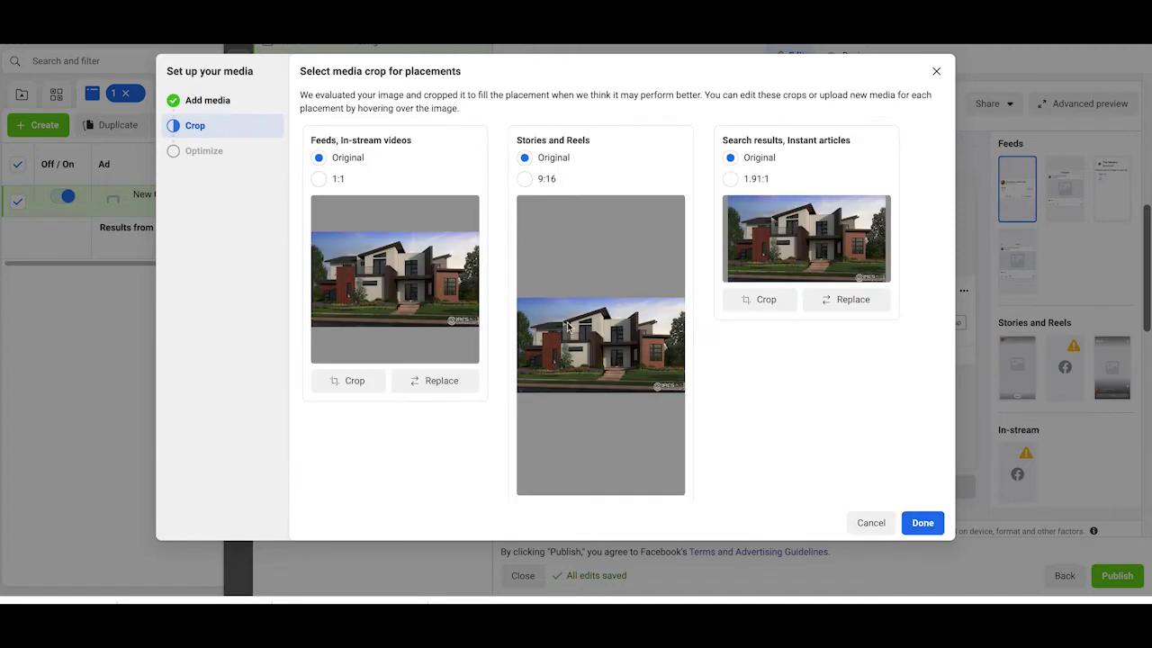
click(924, 525)
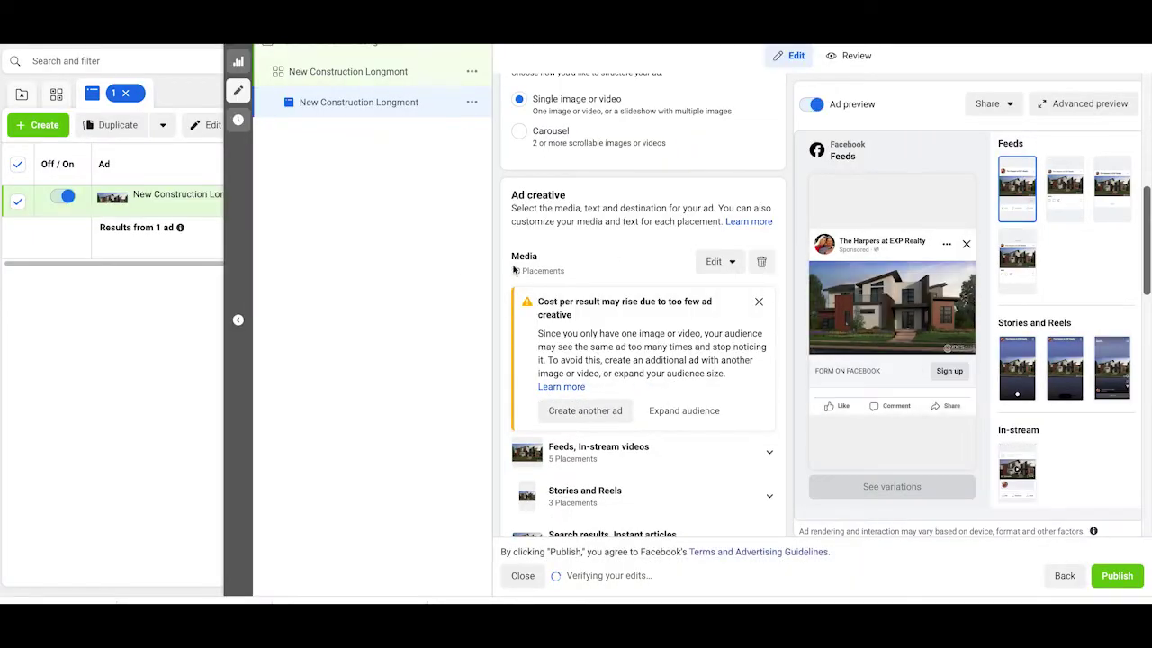
scroll(627, 261, down, 3)
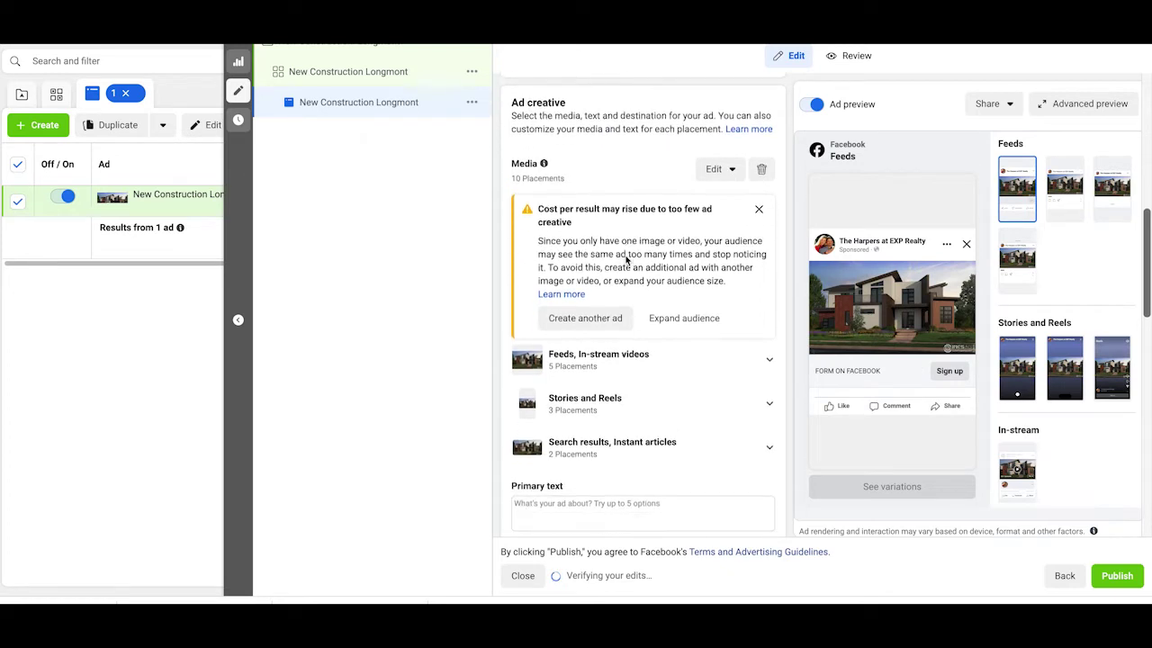
Step: Paste the ad copy, replace [TARGET AREA] with 'Longmont Area' and join HAVE TO SELL asap! onto line one
click(585, 323)
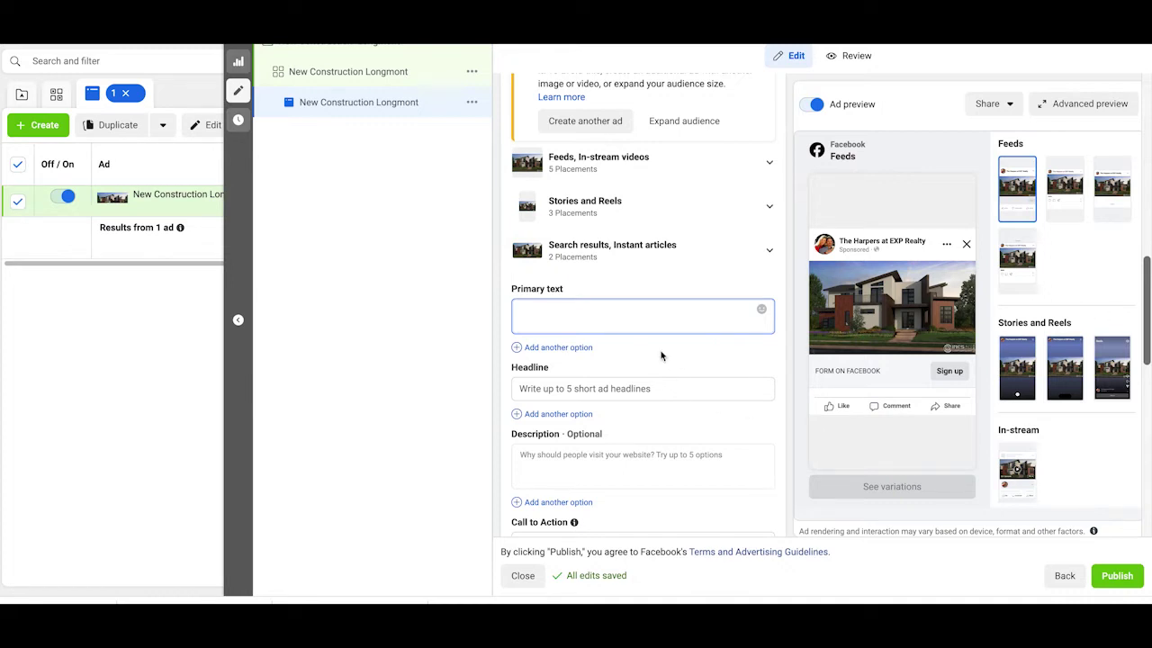
text(These New Construction Homes in [TARGET AREA] HAVE TO SELL asap! Check out the incentives that are available to make these super affordable! Tap the "Learn More" button to get free instant access)
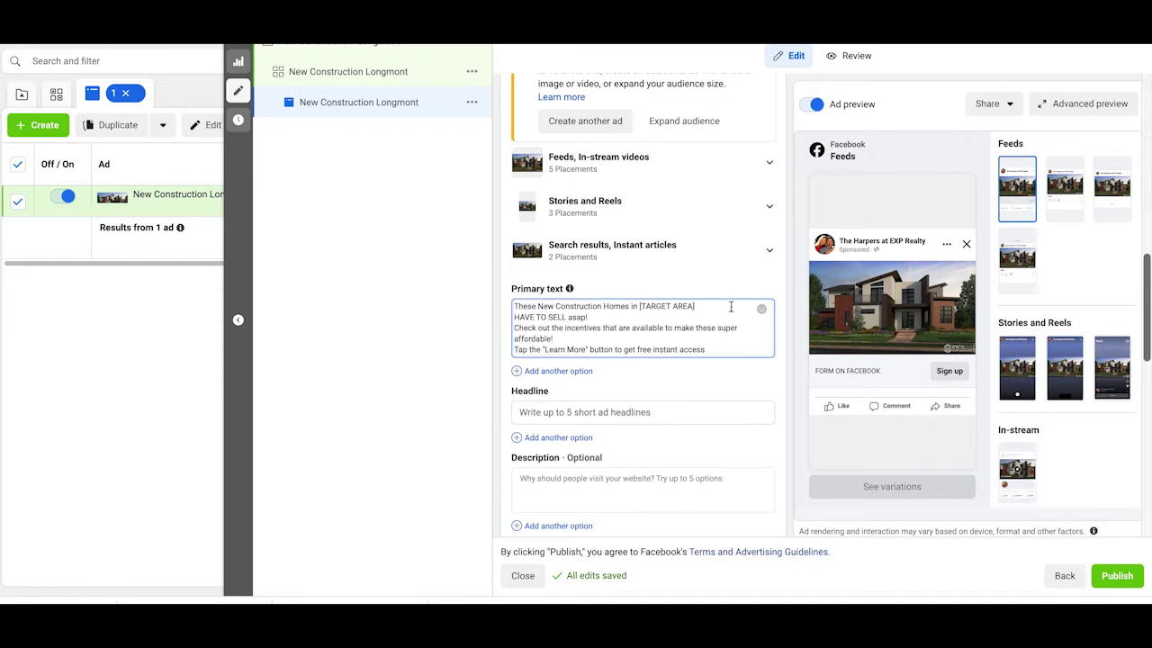
drag(638, 306, 695, 311)
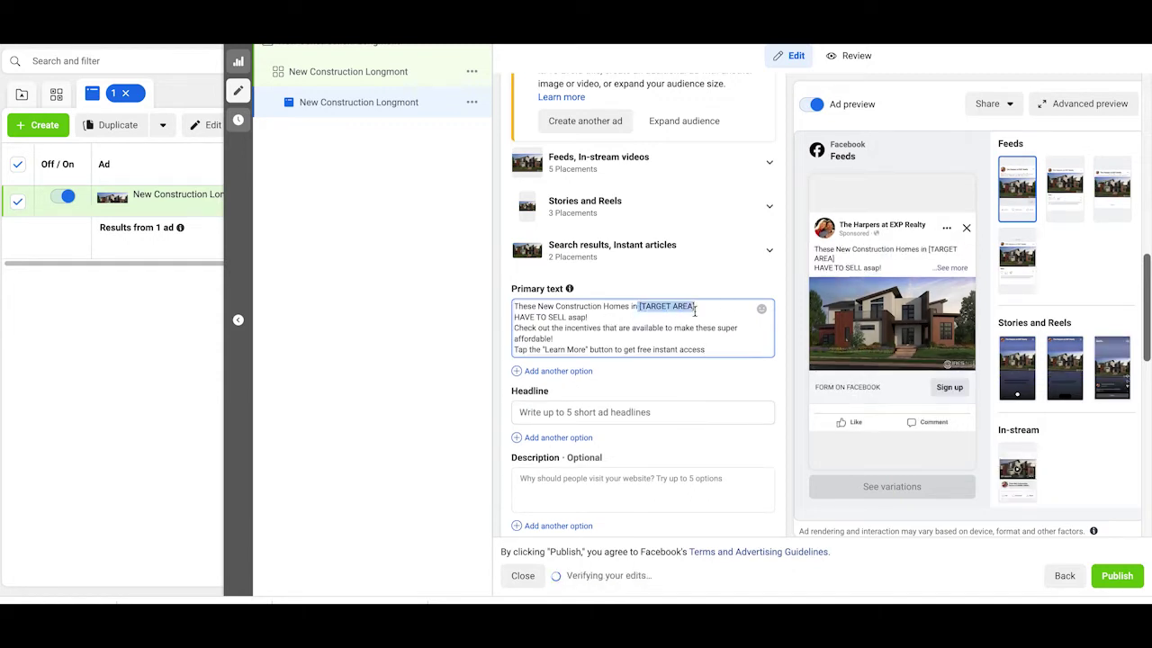
key(BackSpace)
text(Longm)
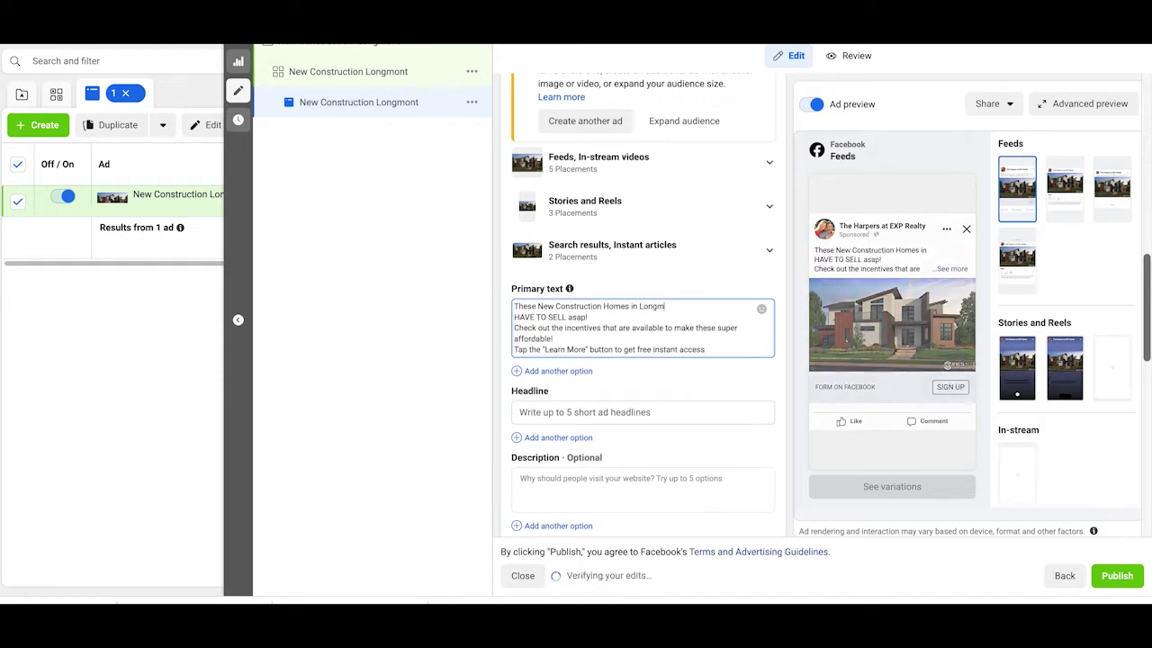
text(ont Area)
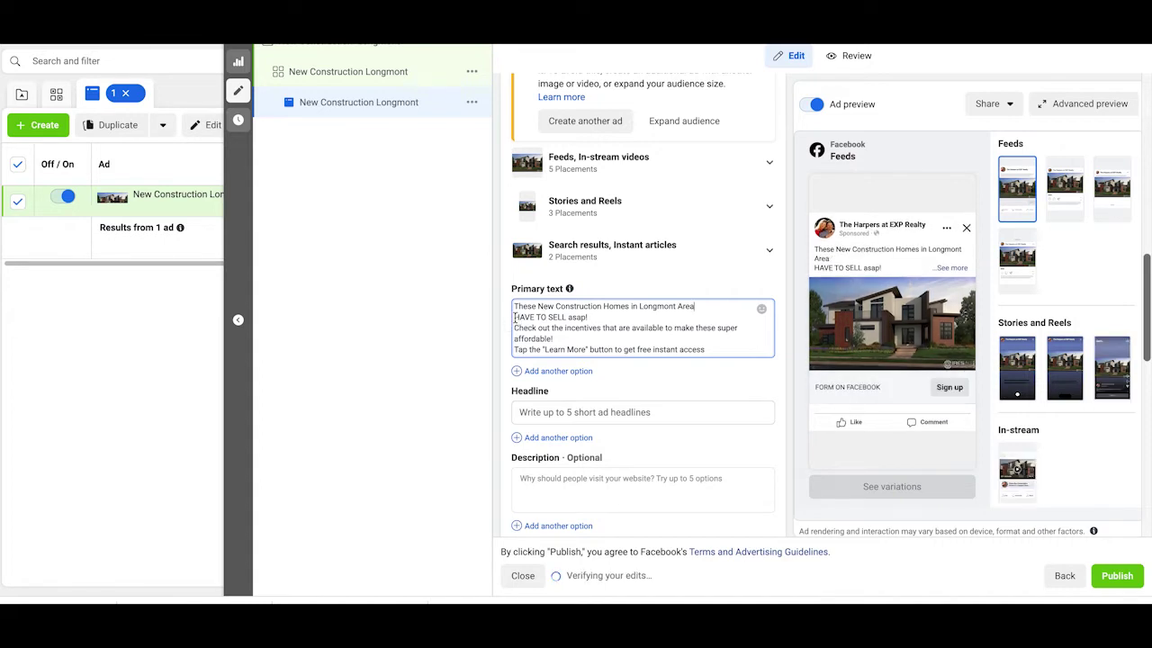
key(Delete)
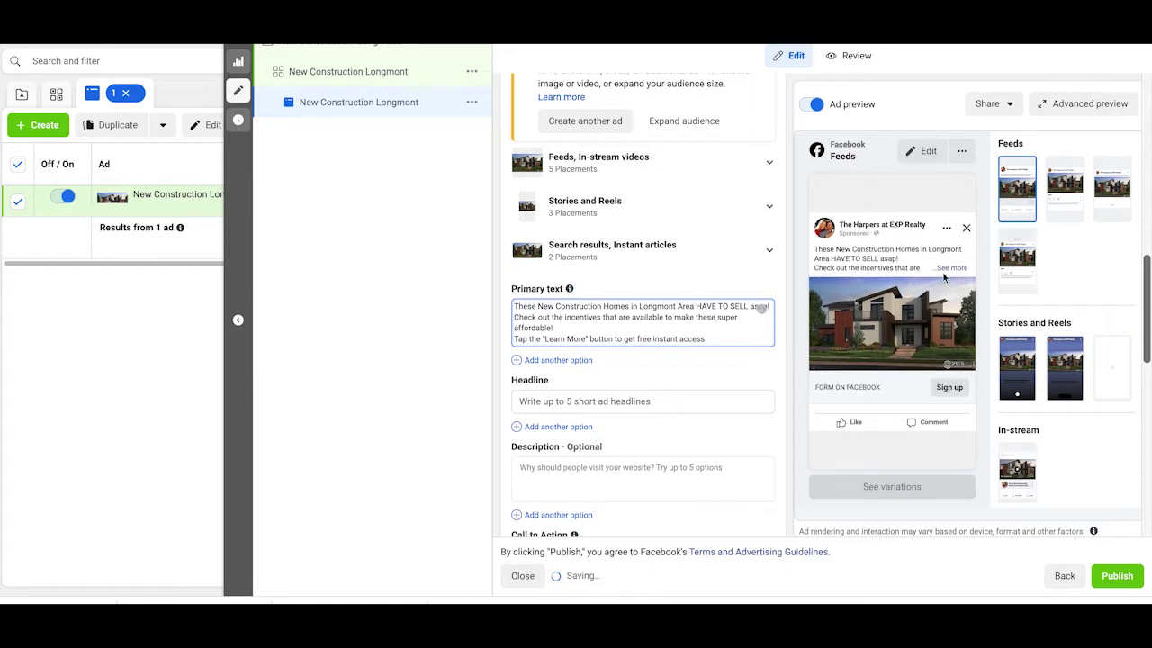
scroll(595, 314, down, 1)
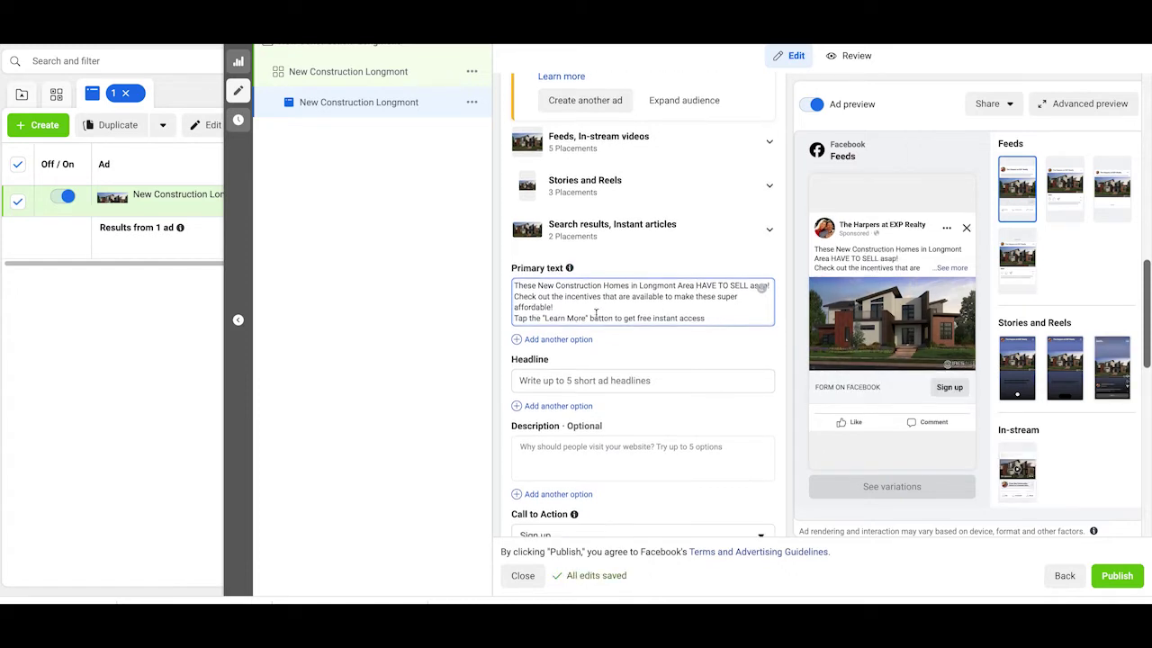
click(613, 381)
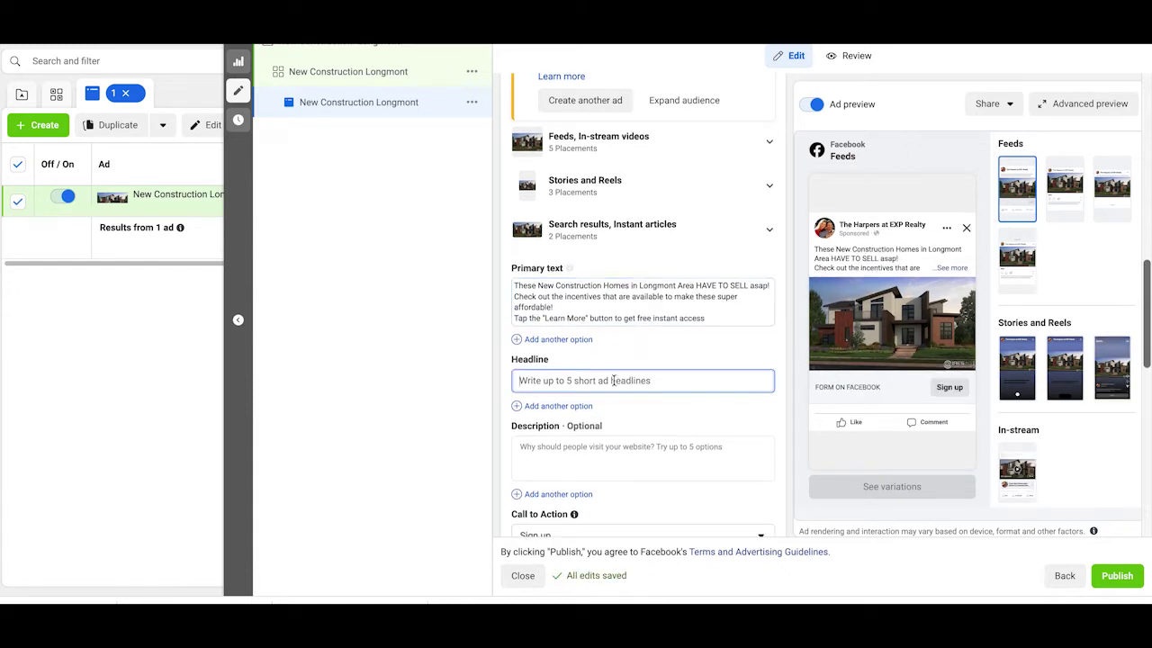
Step: Enter the headline 'Access New Construction Homes', correcting the misspelled Construction
text(Access New Constr)
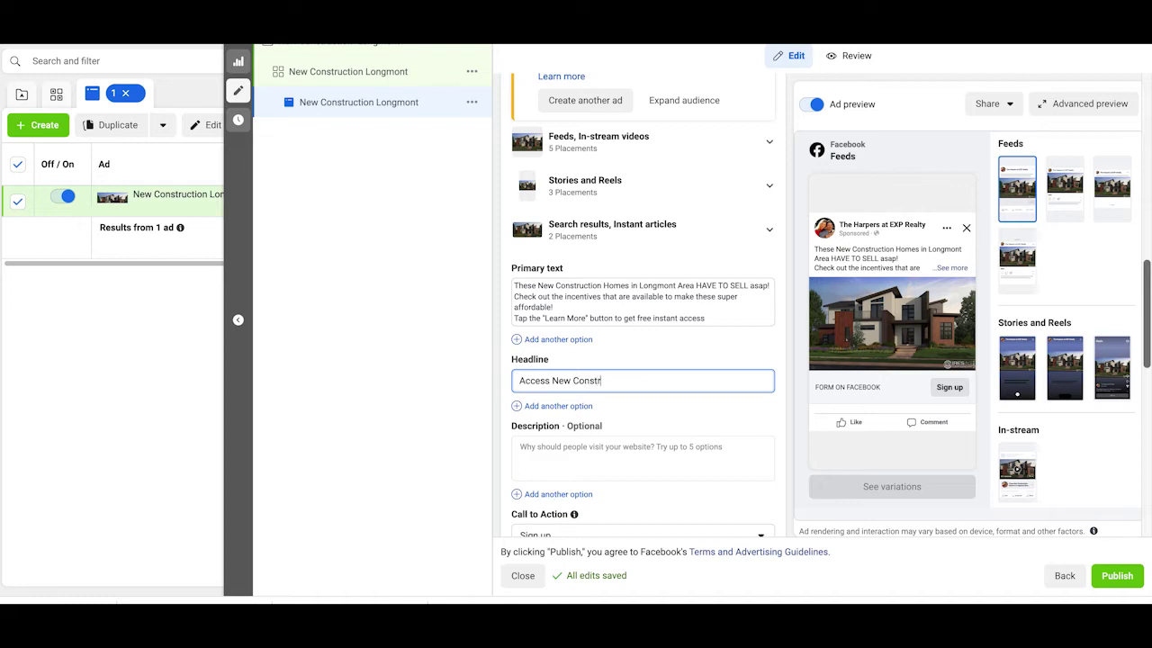
text(ction Homes)
right_click(585, 378)
click(619, 335)
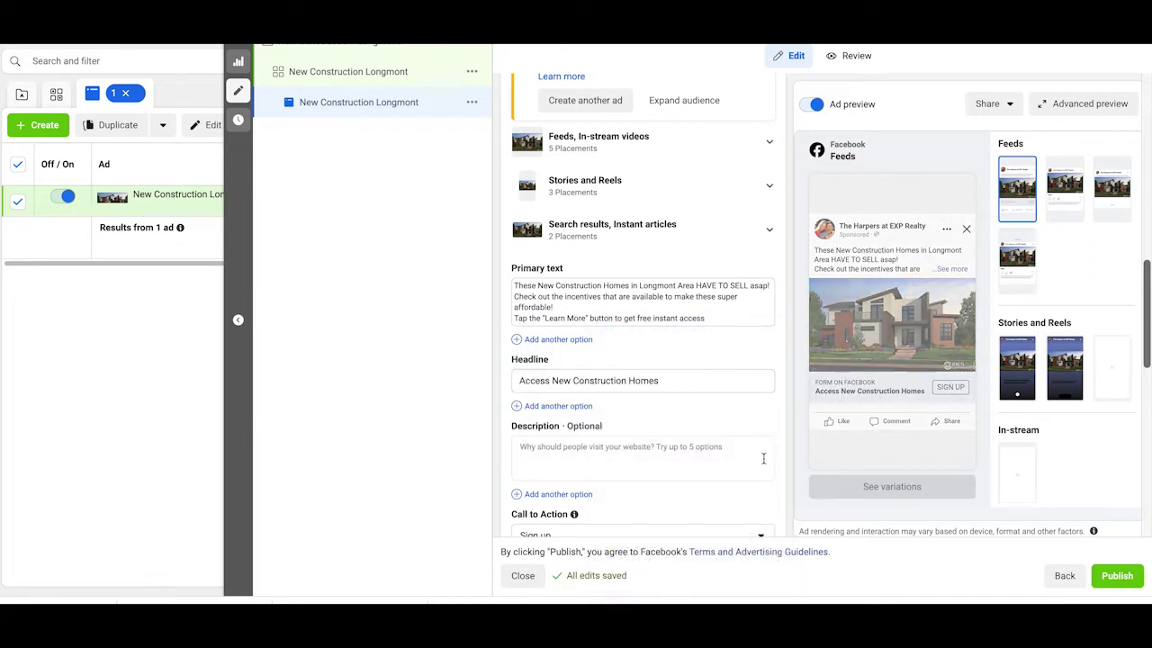
Step: Change the ad's call to action to Learn more
scroll(763, 459, down, 2)
scroll(570, 363, down, 2)
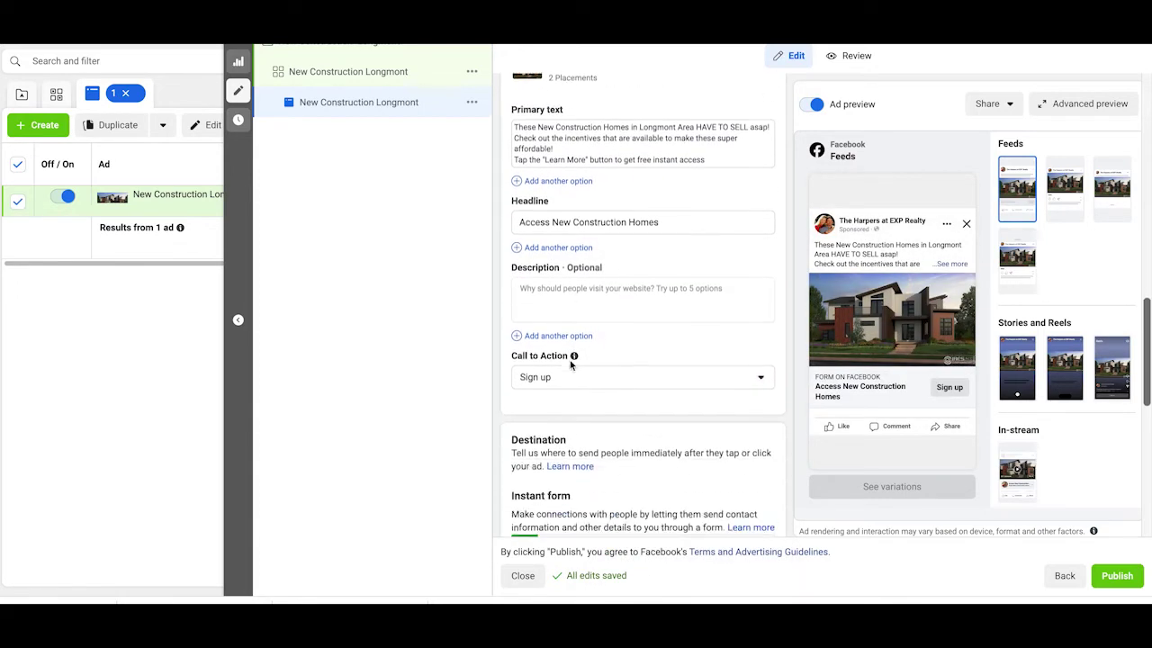
click(576, 371)
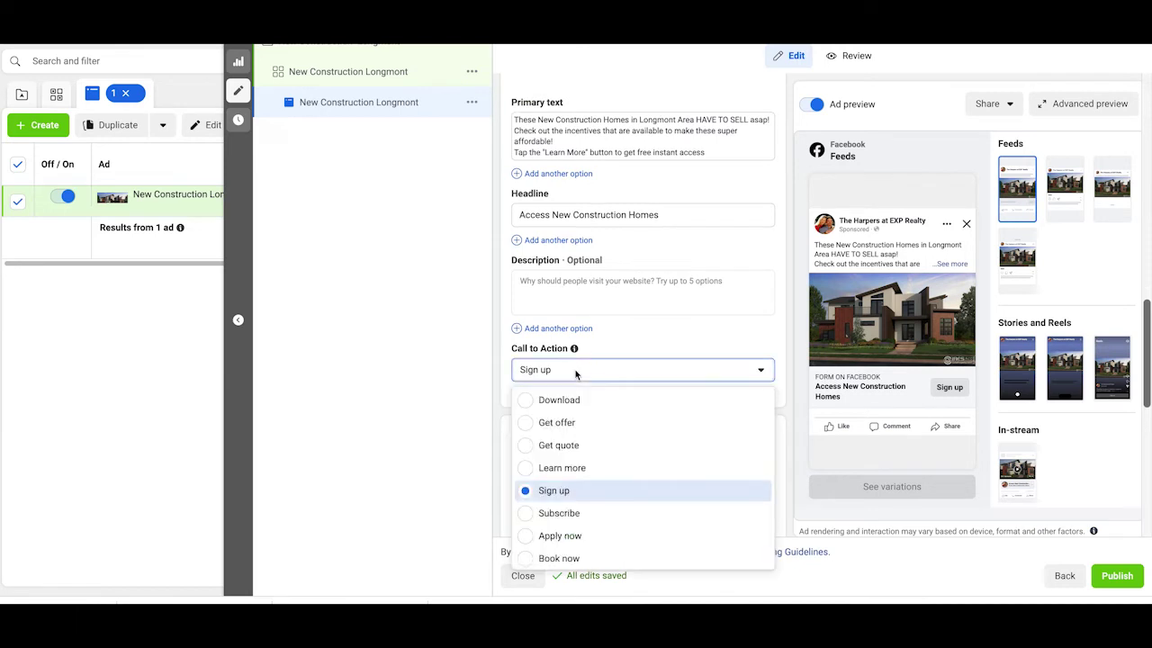
click(529, 470)
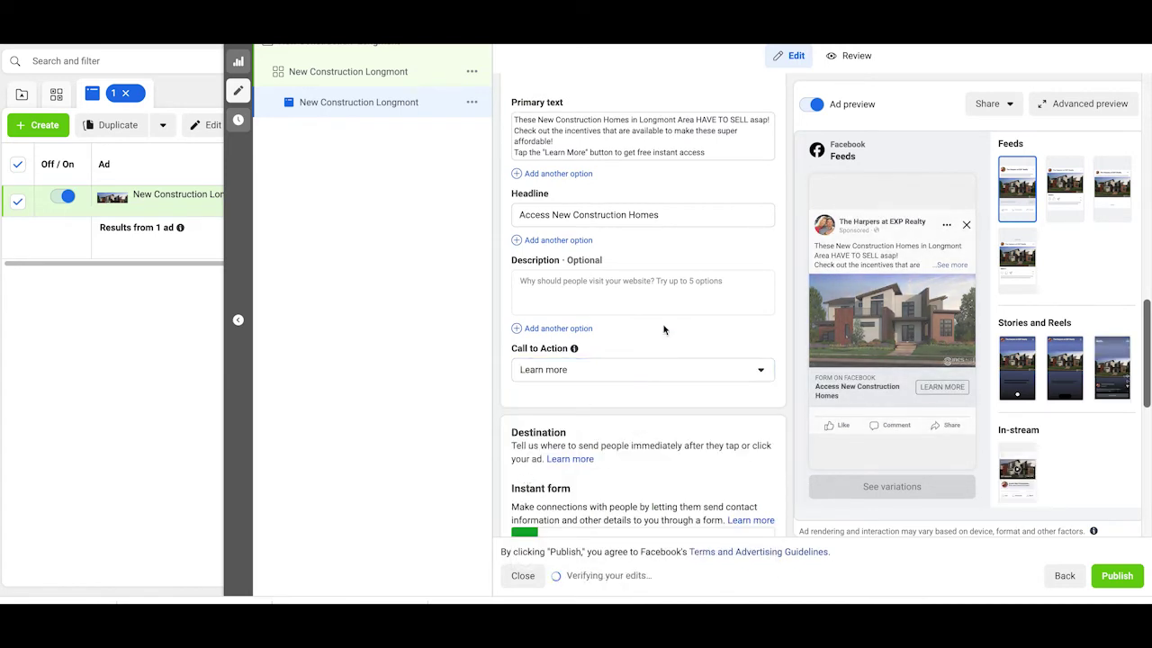
scroll(663, 329, down, 3)
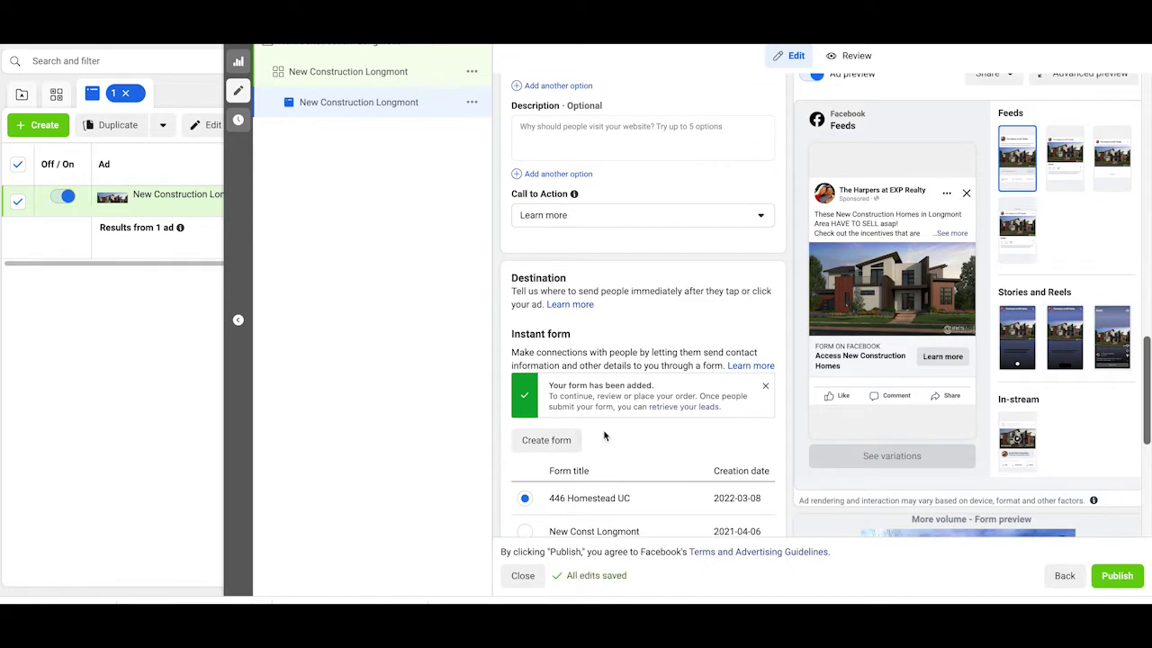
scroll(598, 334, down, 1)
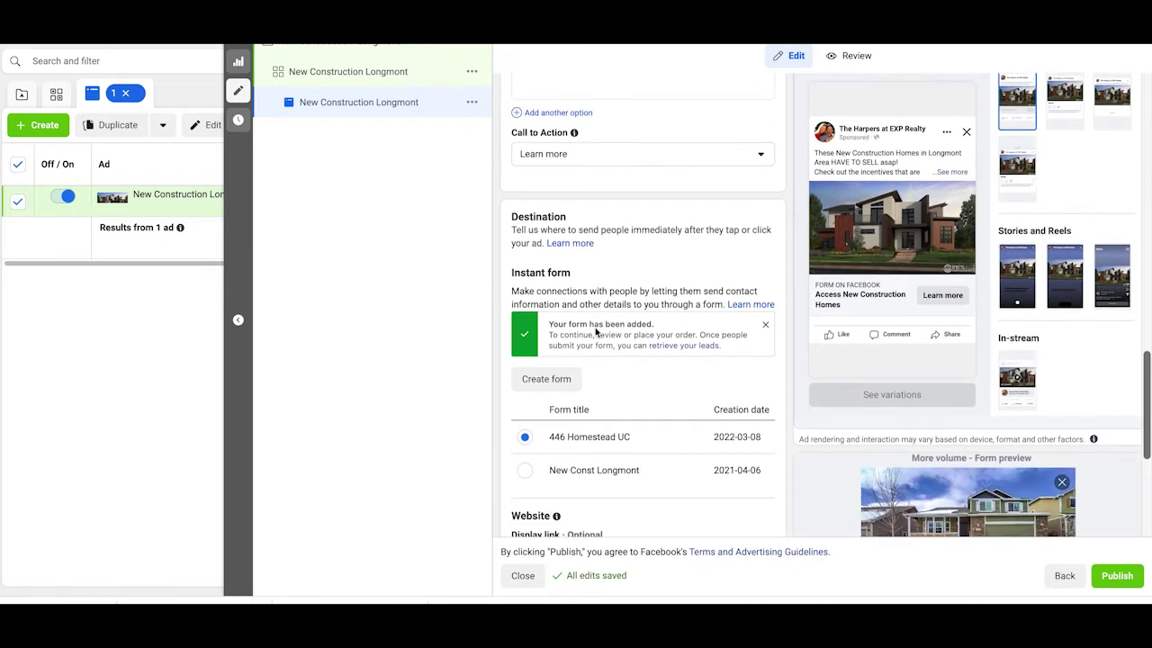
click(549, 383)
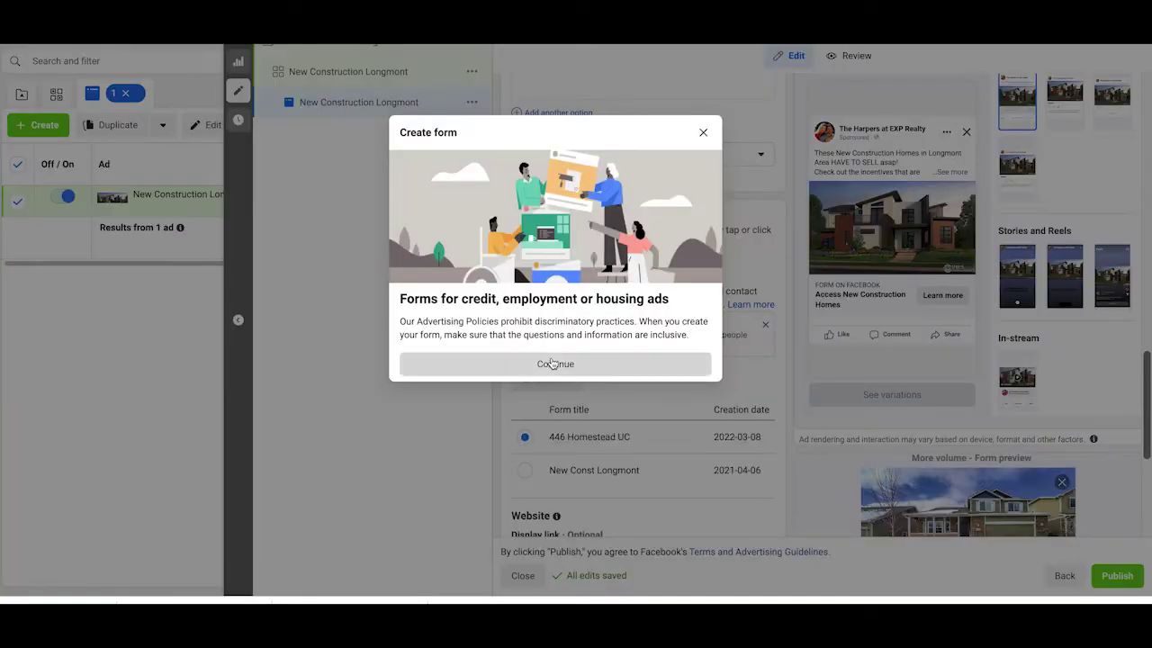
Step: Accept the housing-ads notice and replace the default form name with 'New Construction Longmont'
click(550, 362)
drag(374, 155, 213, 157)
text(New )
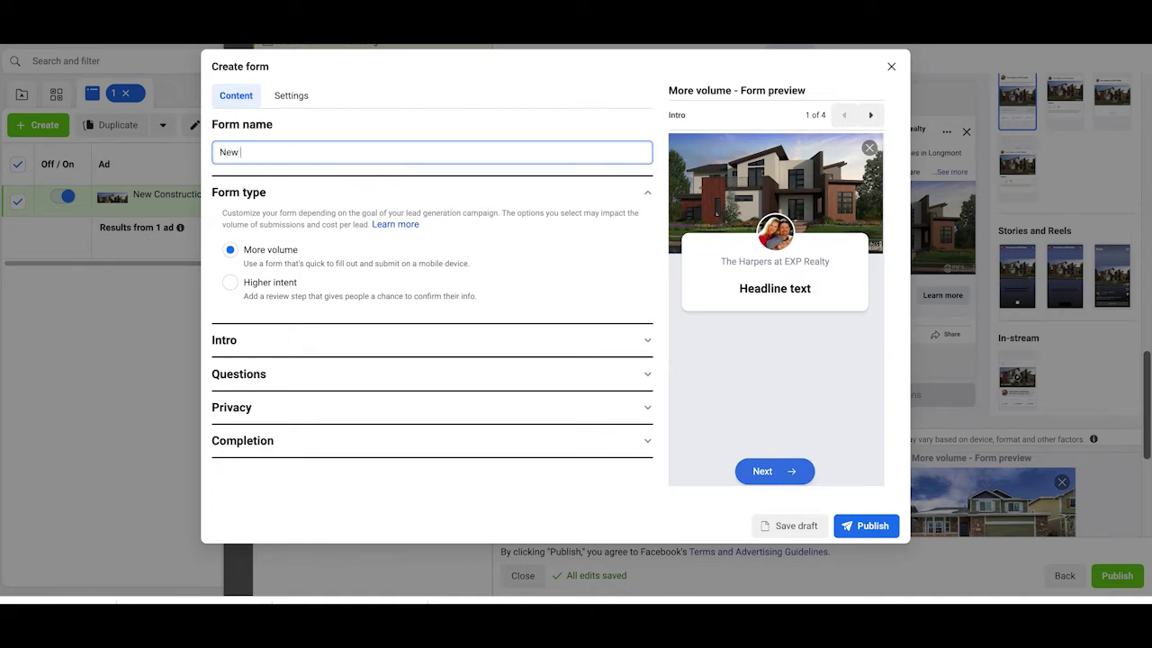
text(Construction Longmont)
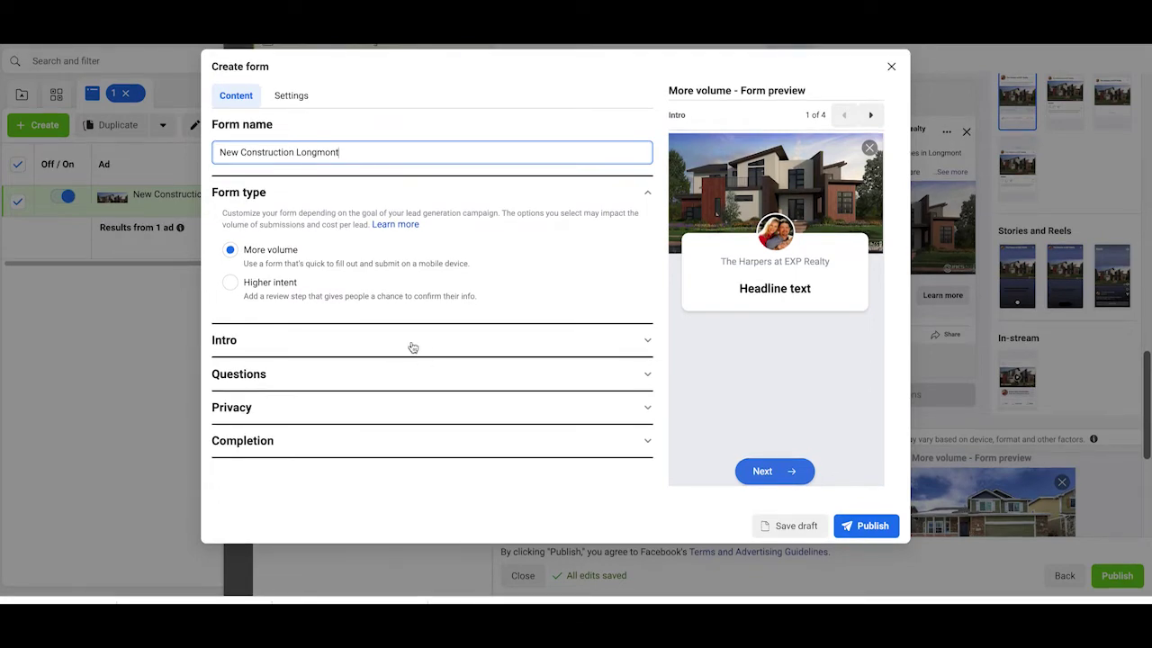
Step: Enter the intro greeting 'Access all new construction homes in Longmont', fixing the spelling
click(412, 347)
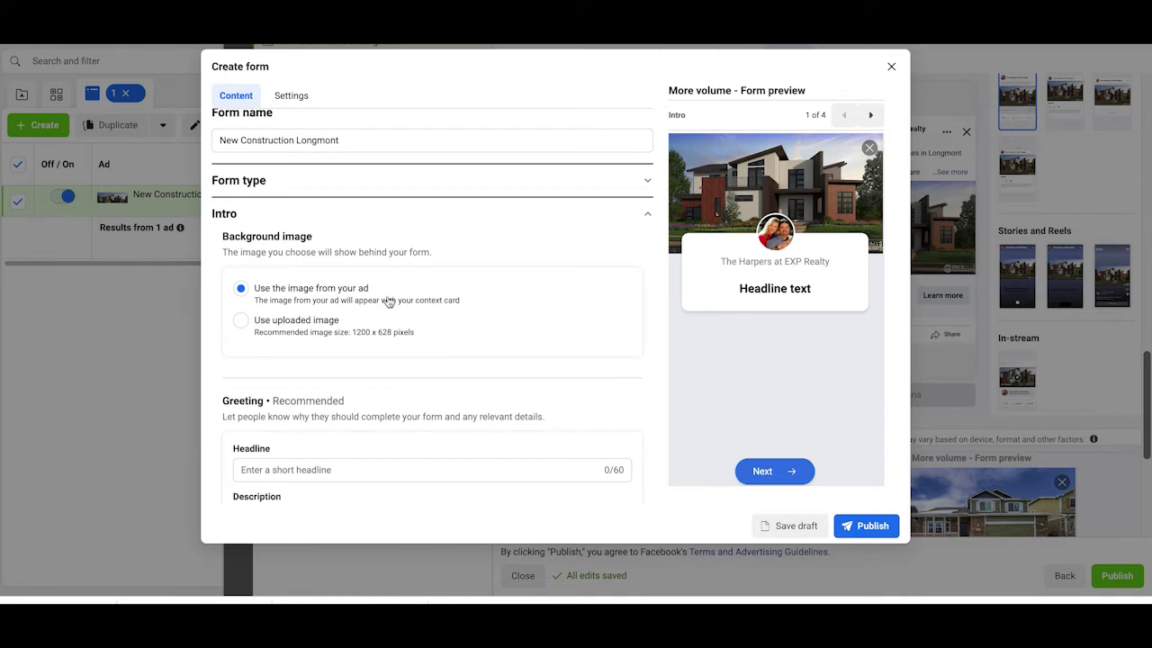
scroll(407, 298, down, 3)
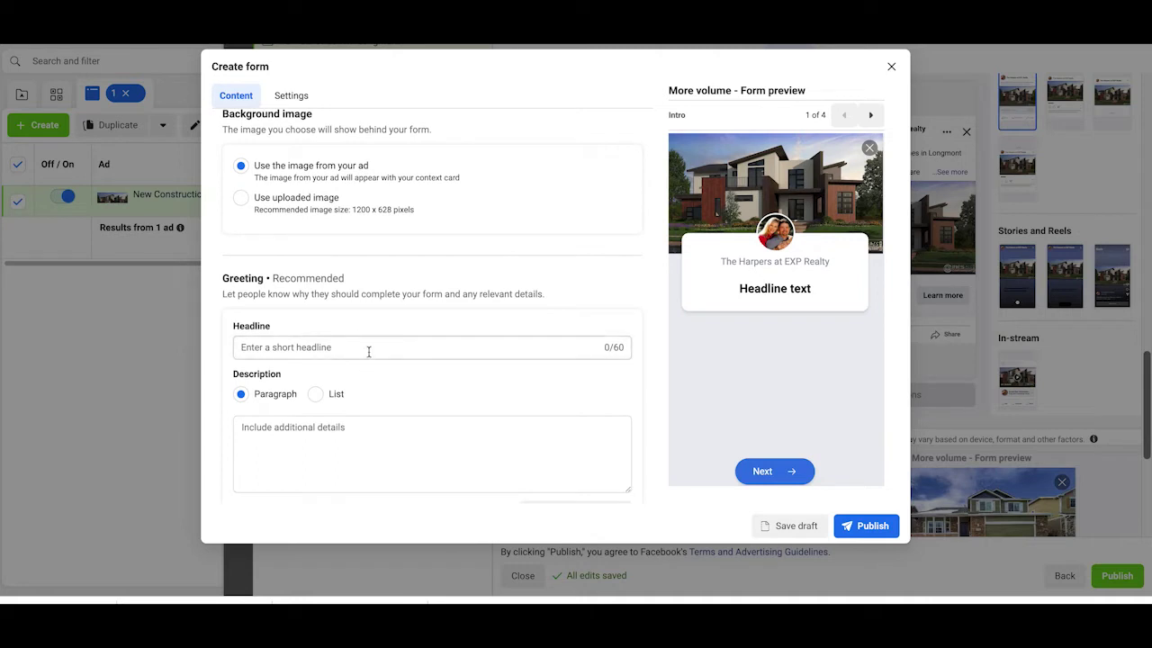
click(369, 349)
scroll(369, 352, down, 2)
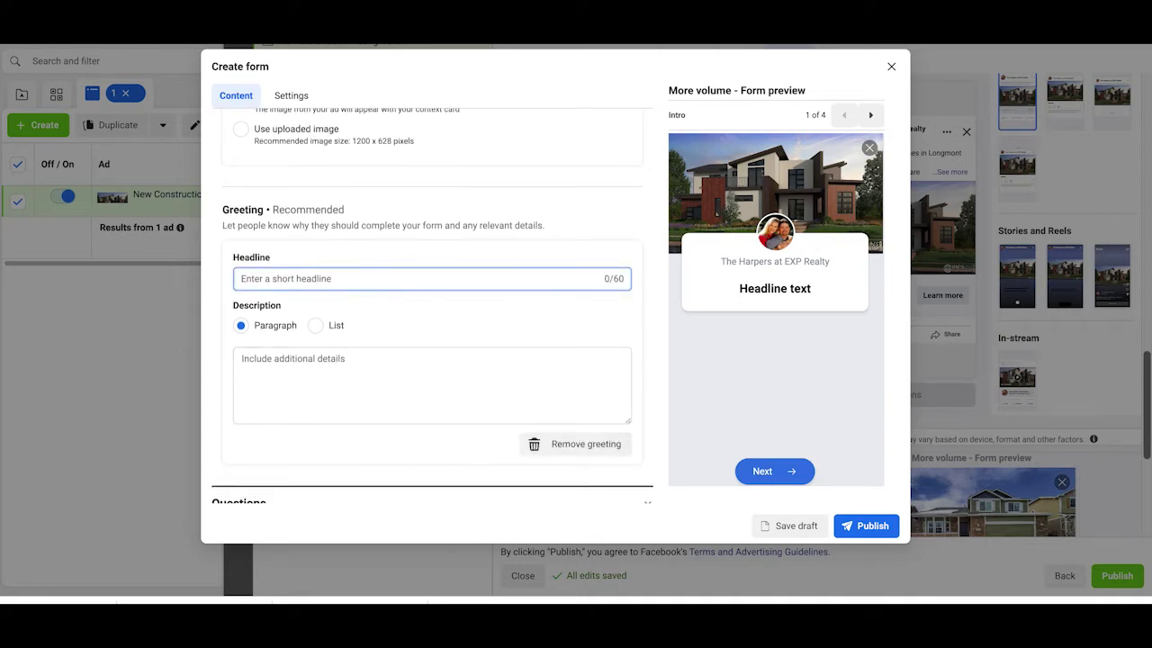
click(380, 280)
text(A)
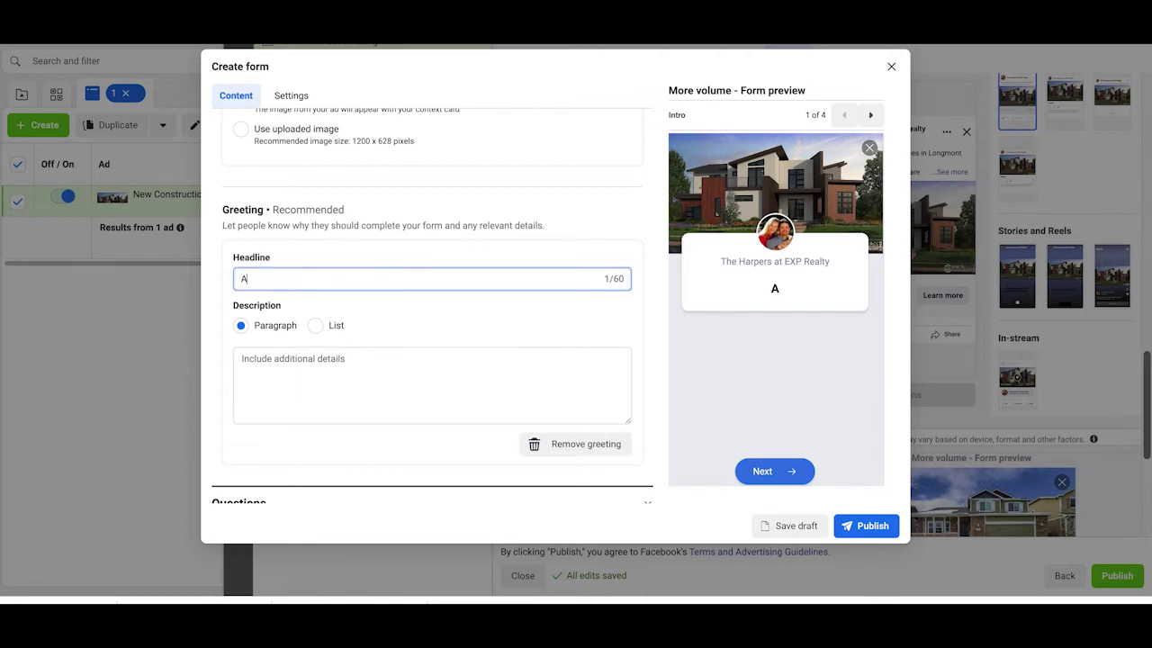
text(ccess all new )
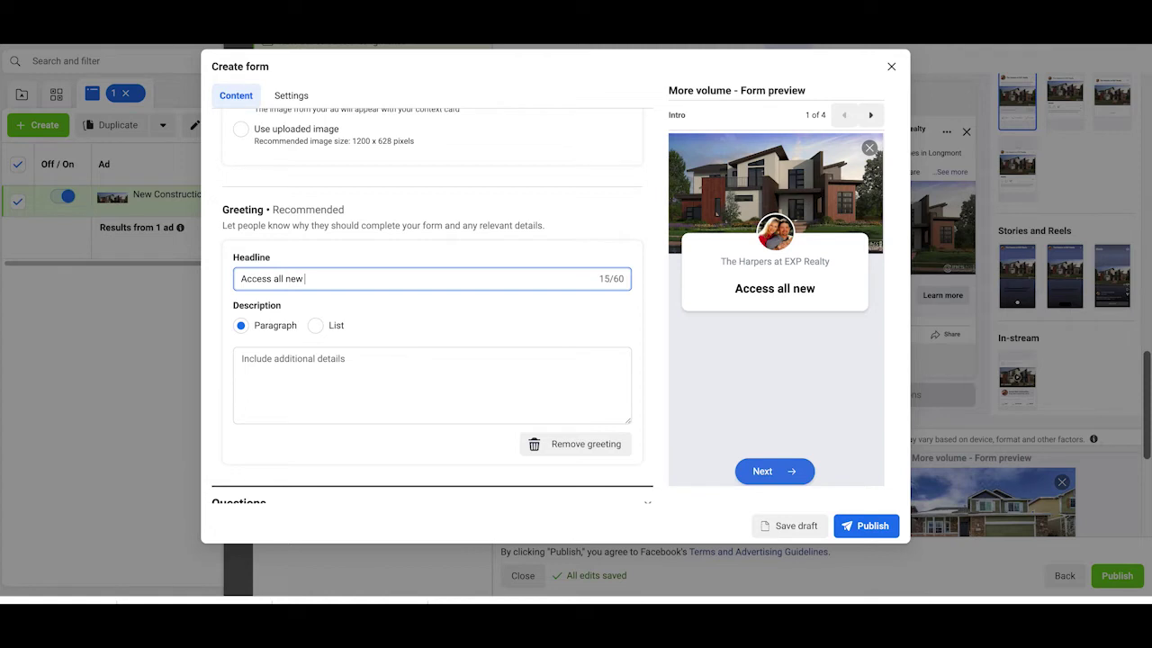
text(constru)
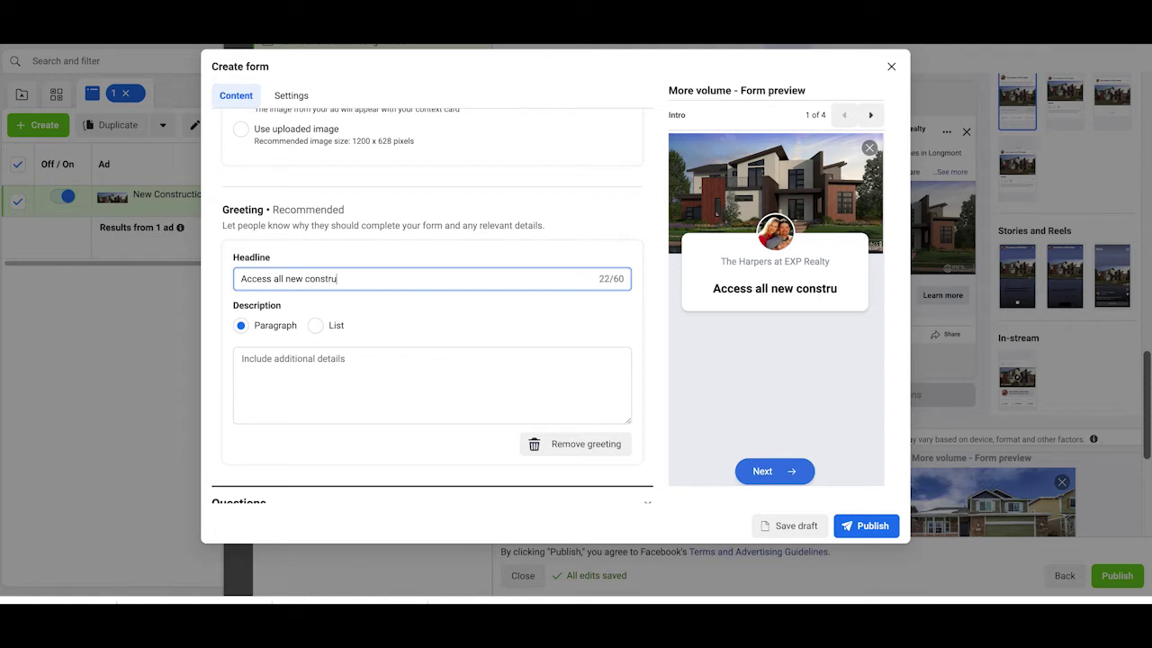
text(cion home)
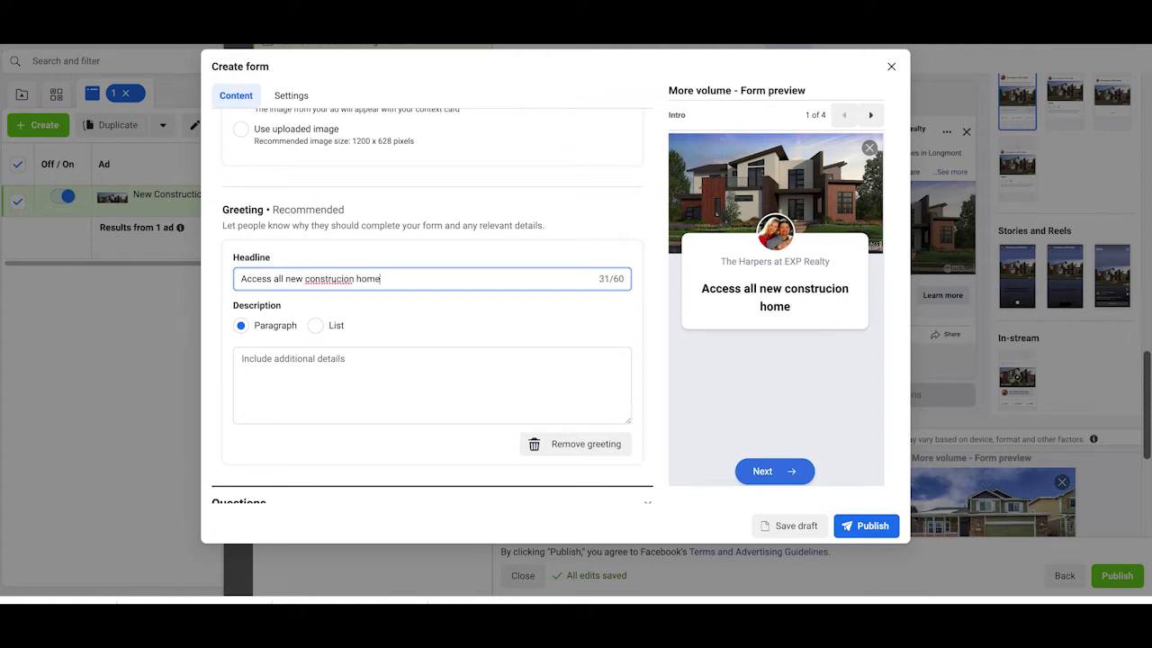
text(s in Longmont)
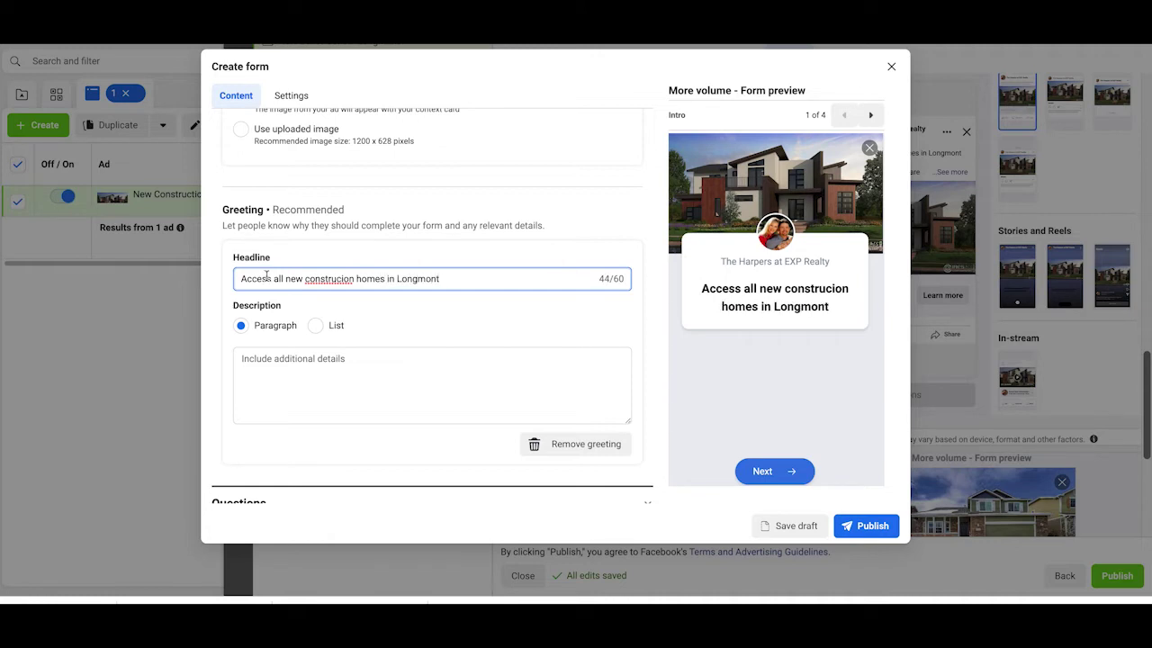
right_click(322, 284)
click(338, 292)
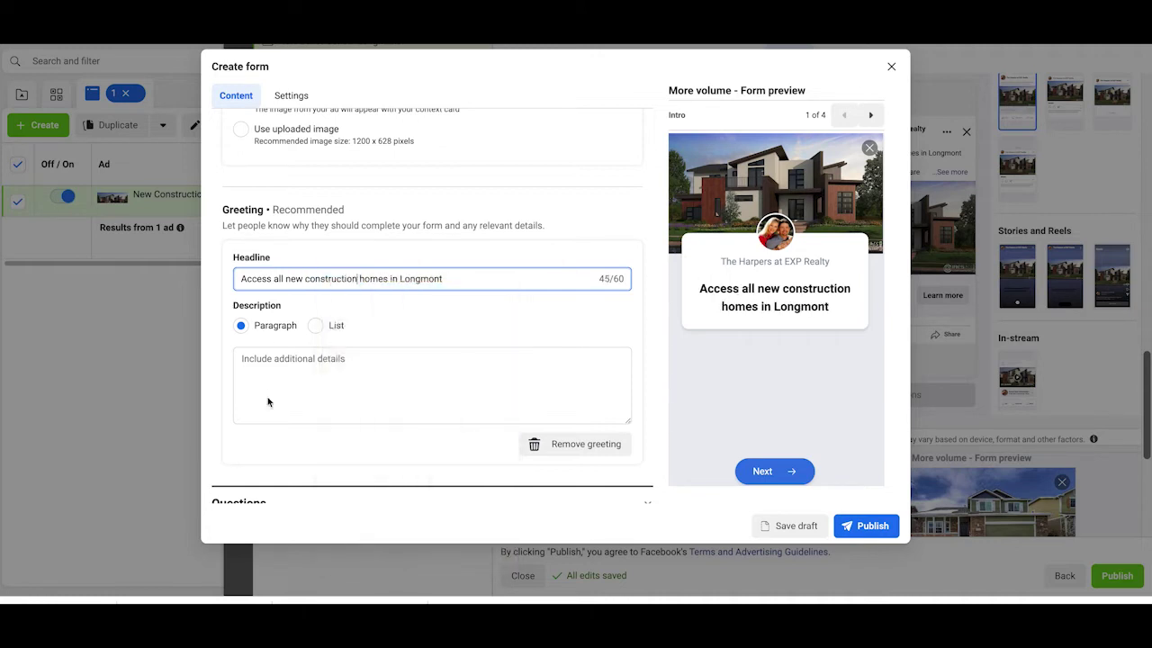
Step: Add the intro description 'tap Next to get instant access'
click(274, 372)
text(tap )
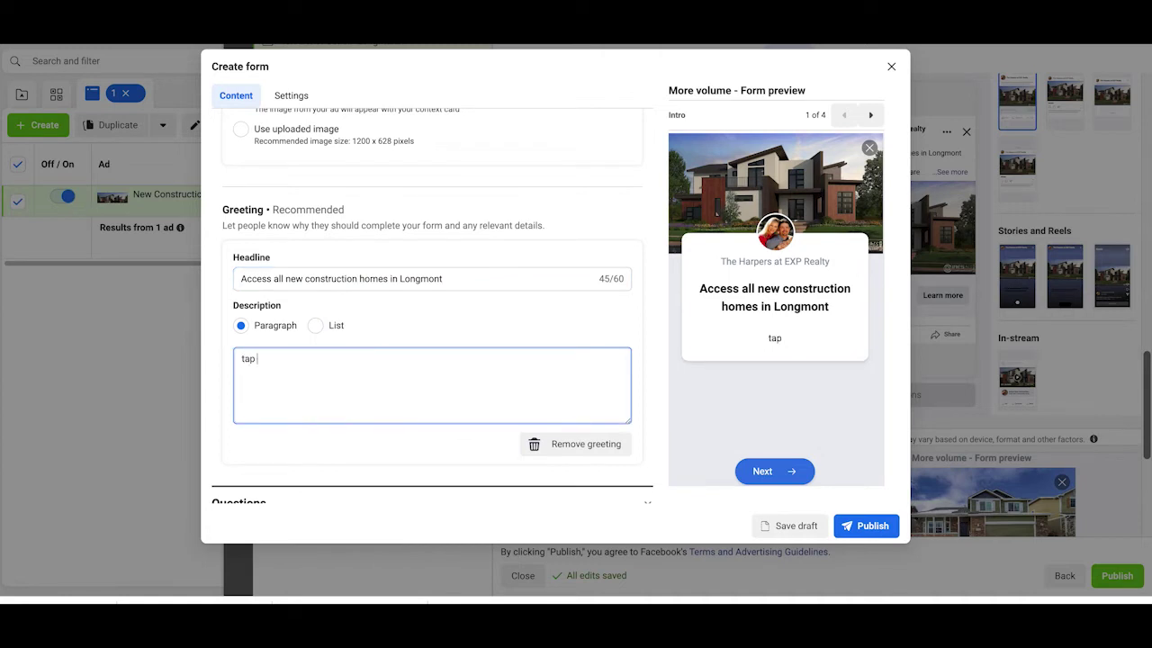
text(Next to get ins)
text(nt access)
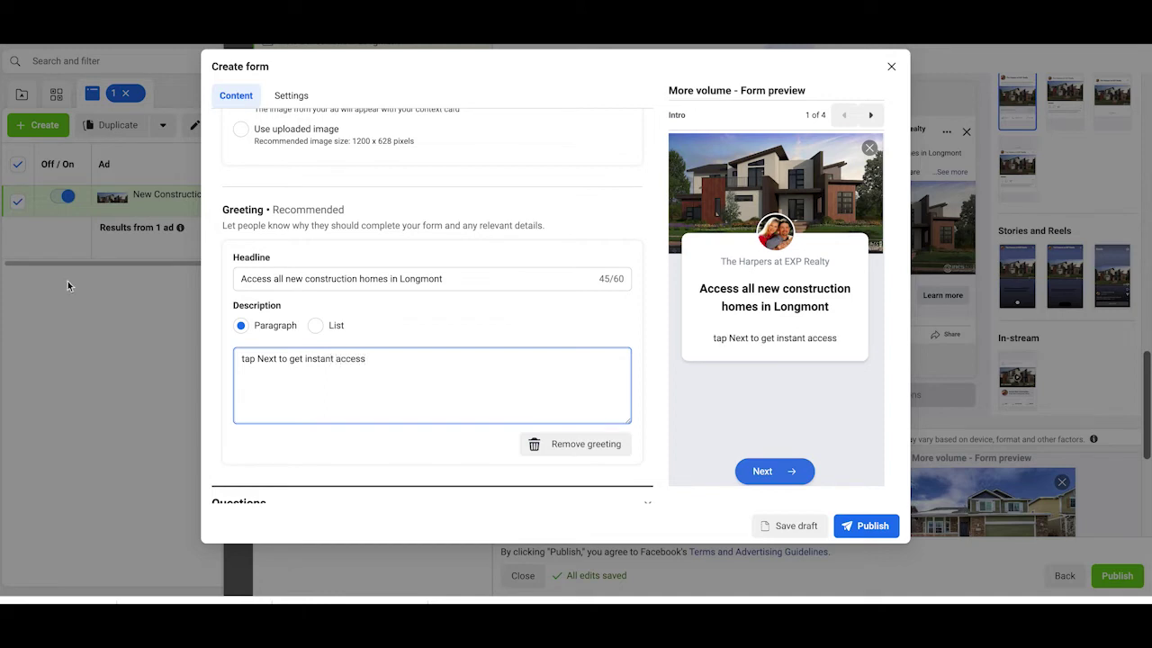
click(447, 316)
scroll(450, 322, down, 1)
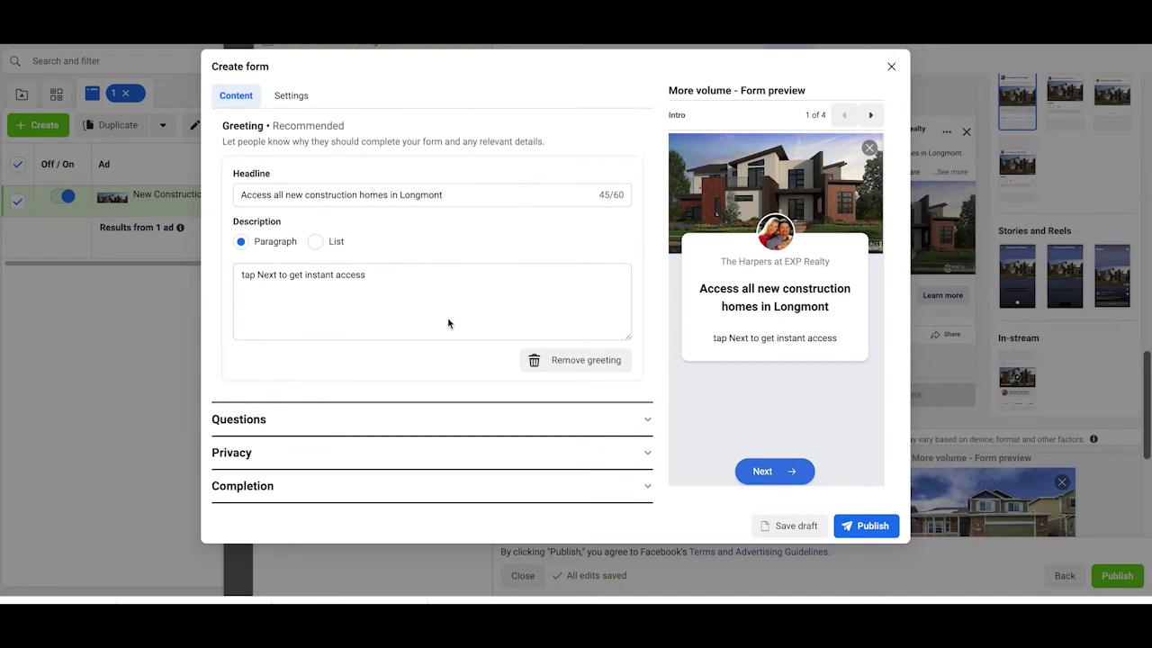
Step: Add a multiple-choice question reading 'How Soon Are Do You Want To Move?'
click(381, 421)
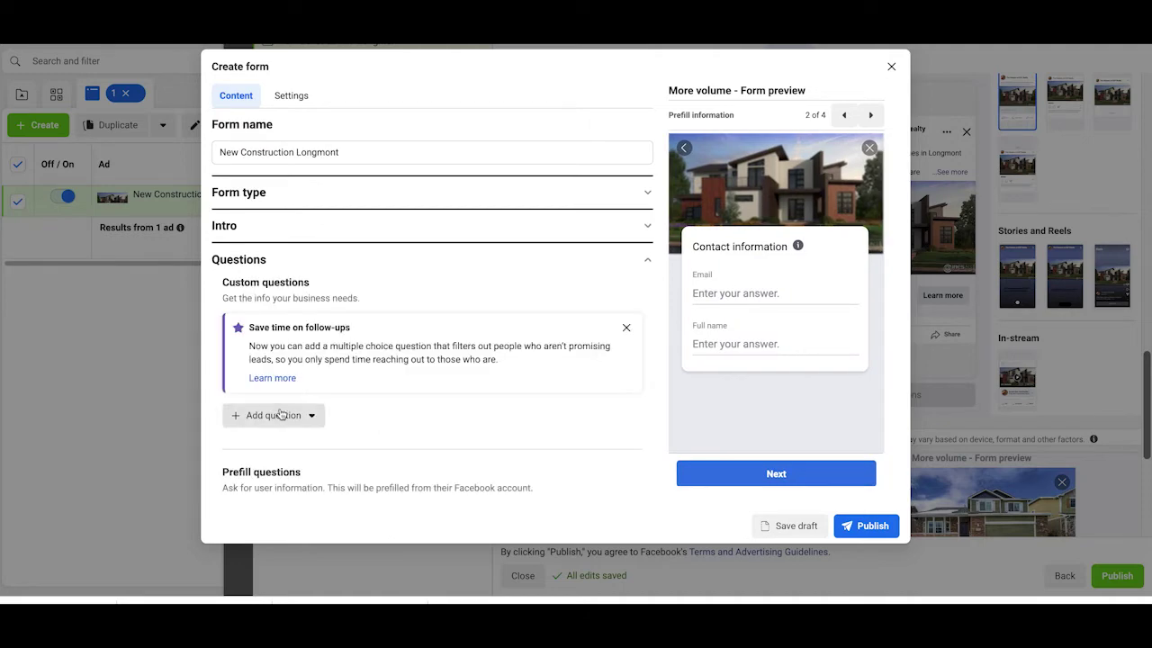
click(280, 413)
click(303, 256)
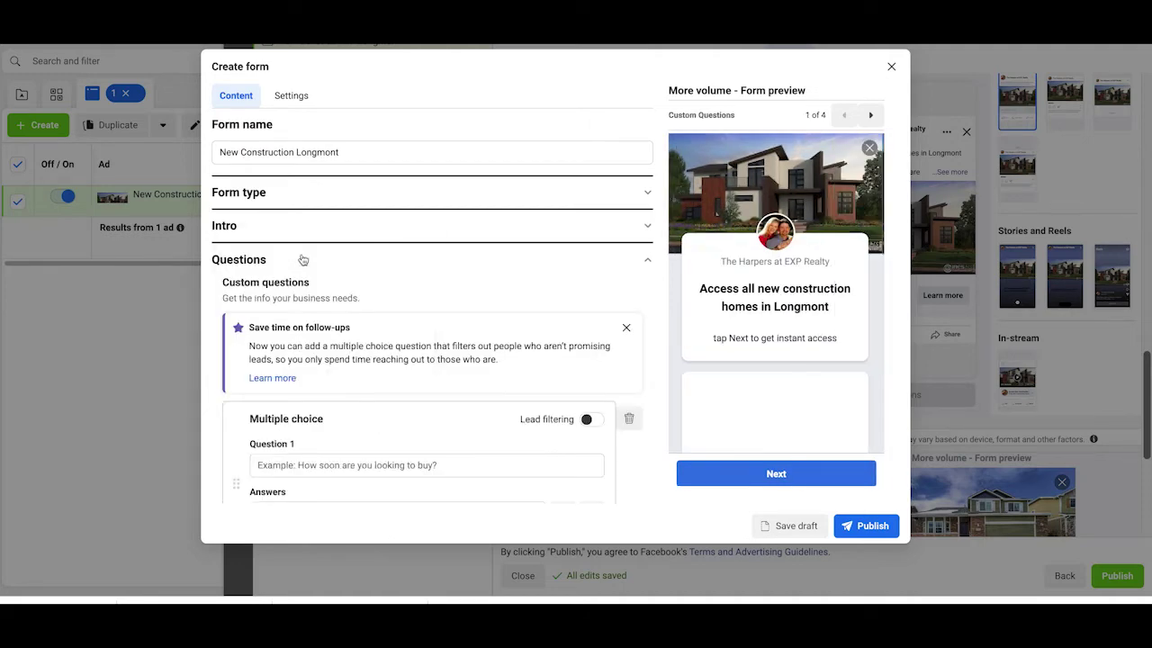
scroll(432, 260, down, 3)
scroll(432, 260, up, 1)
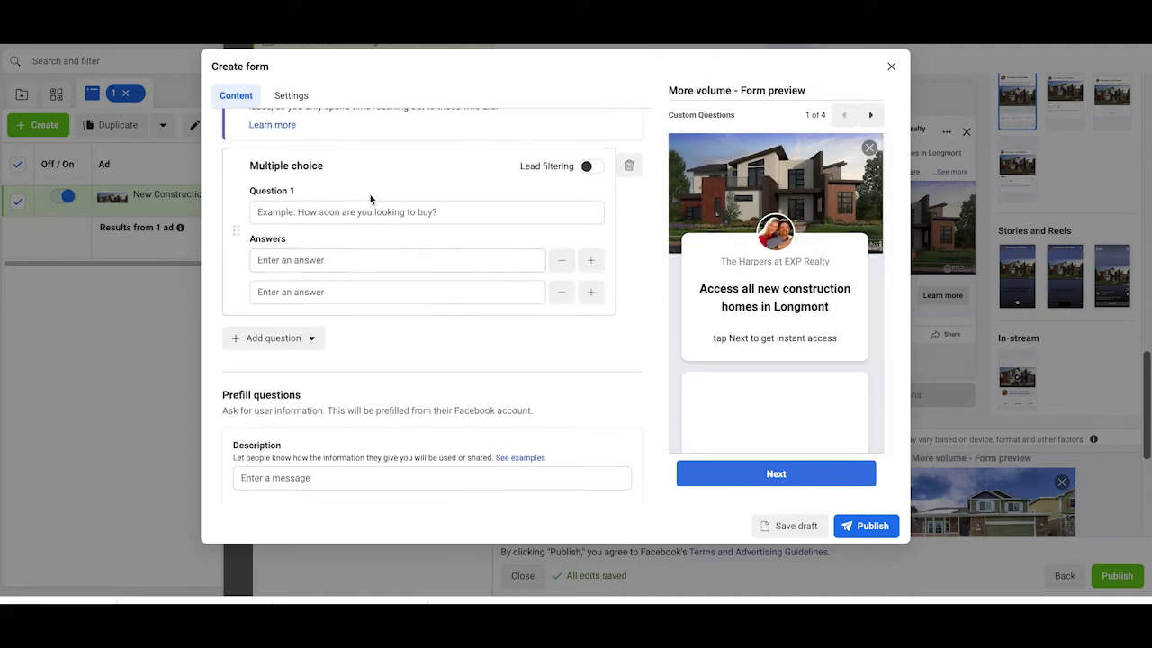
click(380, 216)
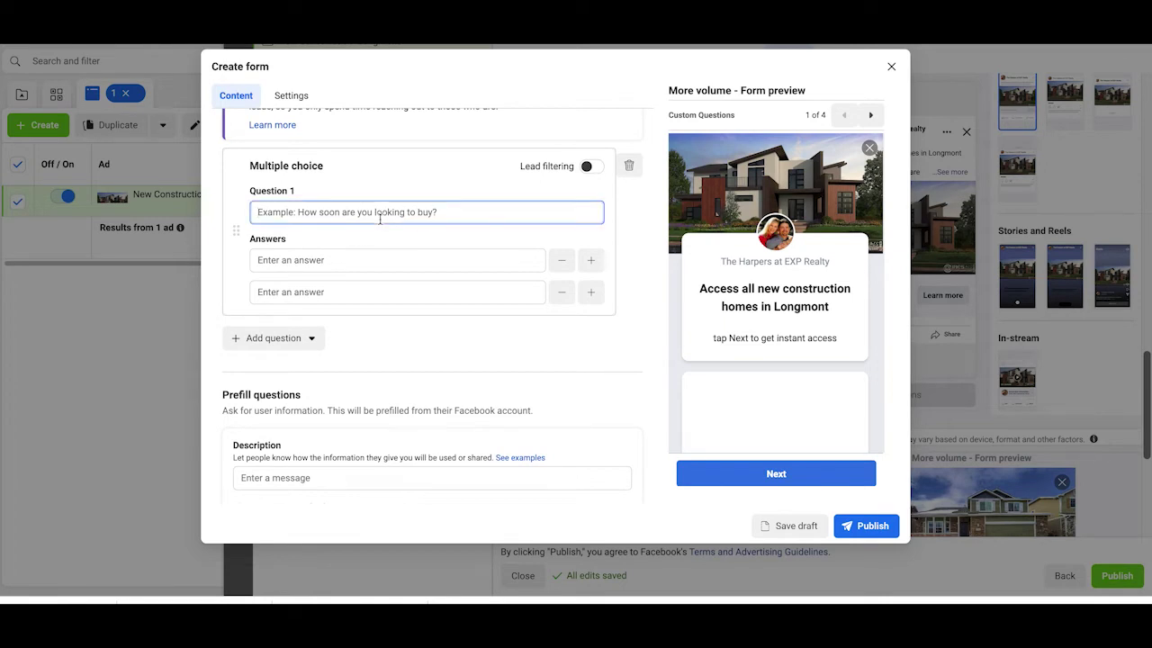
text(1)
key(BackSpace)
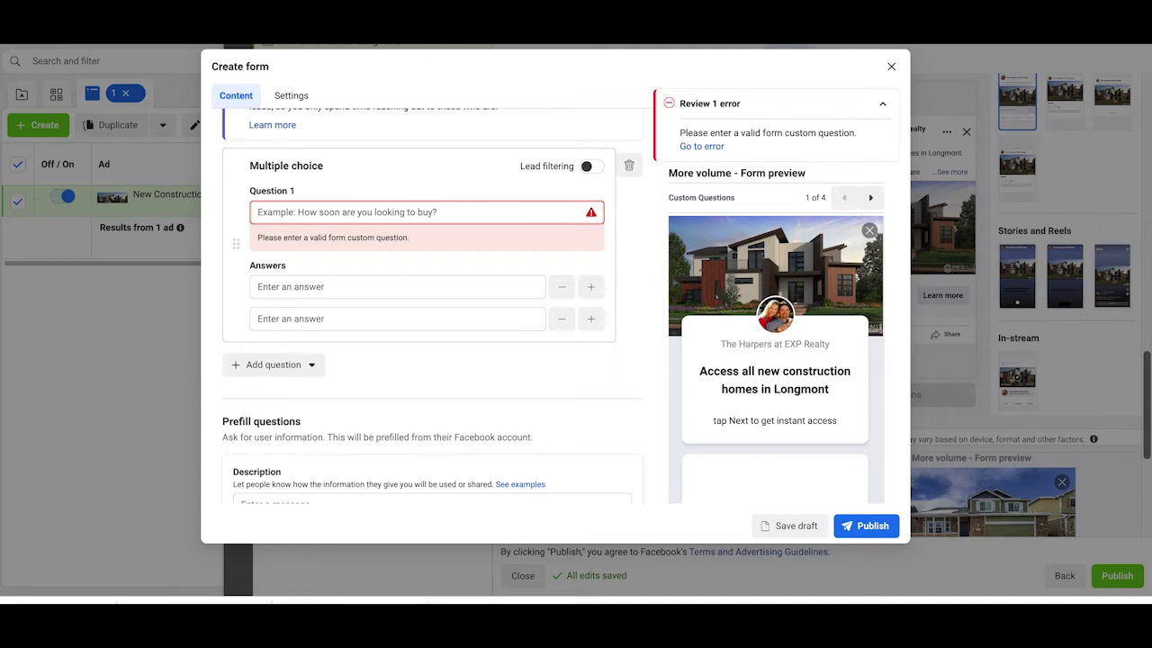
text(How So)
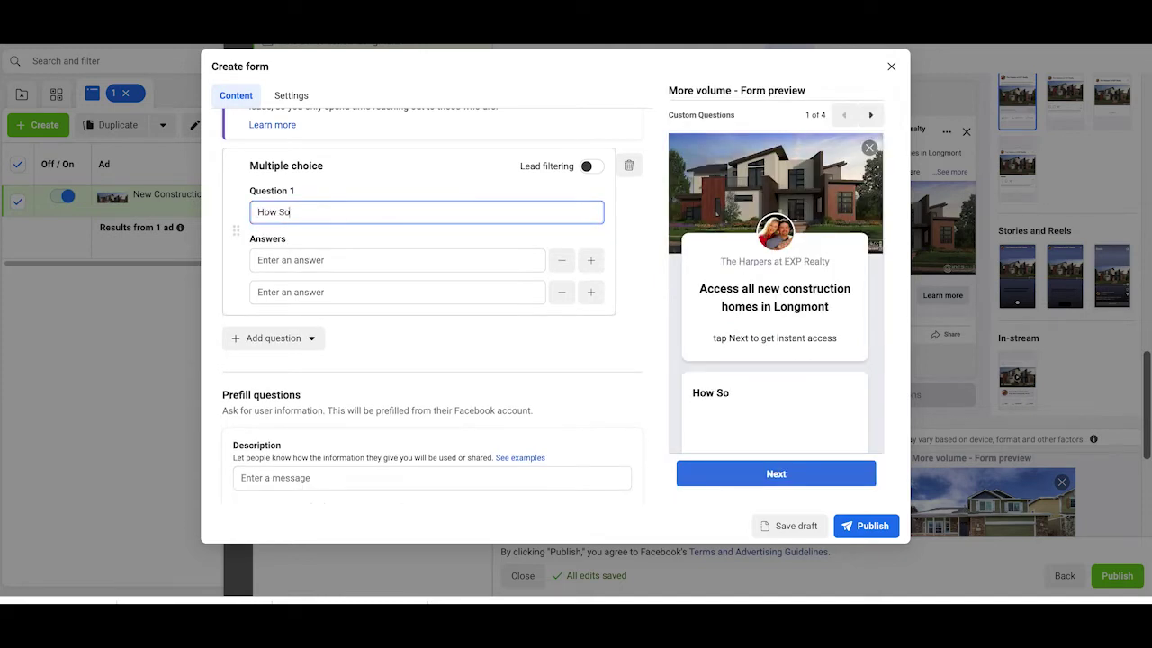
text(on Are You Want)
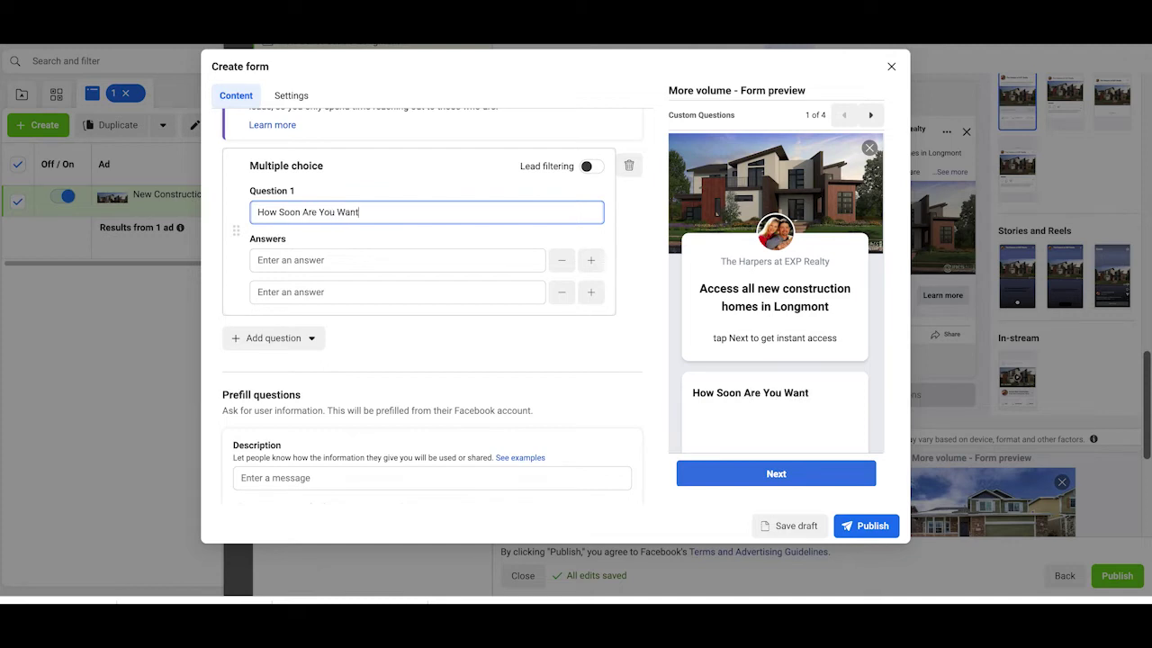
key(BackSpace)
key(BackSpace)
key(BackSpace)
key(BackSpace)
key(BackSpace)
key(BackSpace)
key(BackSpace)
key(BackSpace)
key(BackSpace)
key(BackSpace)
text(Do You Want )
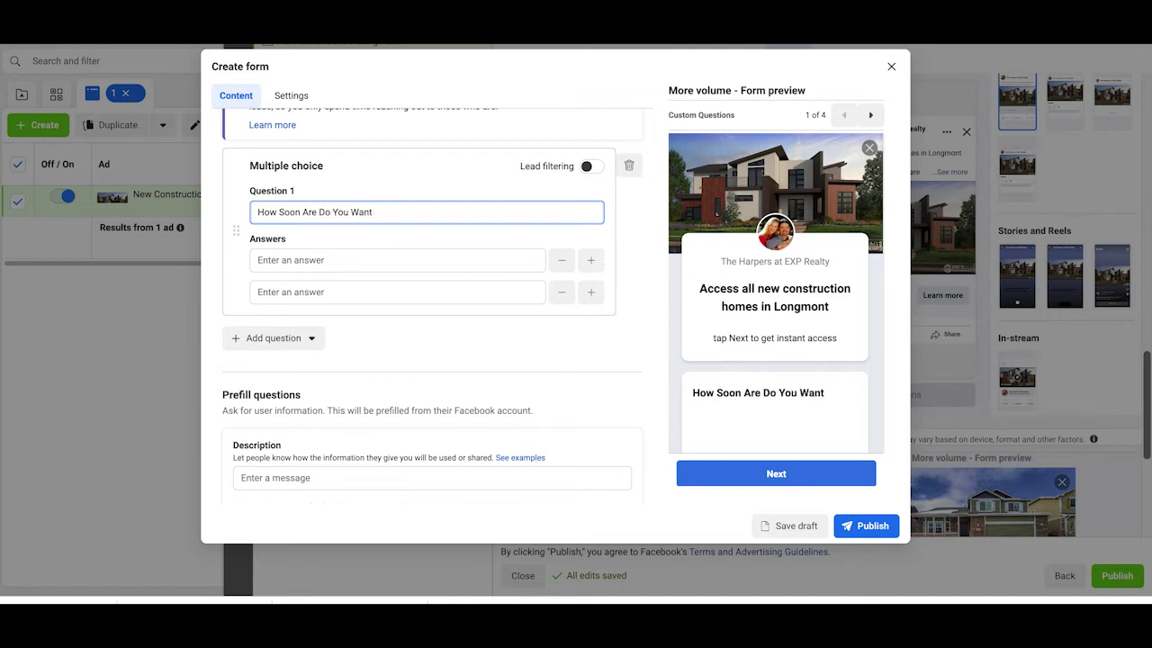
text(To Move?)
Step: Enter the answers Now!, 1-3 Months, 3-6 Months, 6-12 Months and Unsure
click(354, 261)
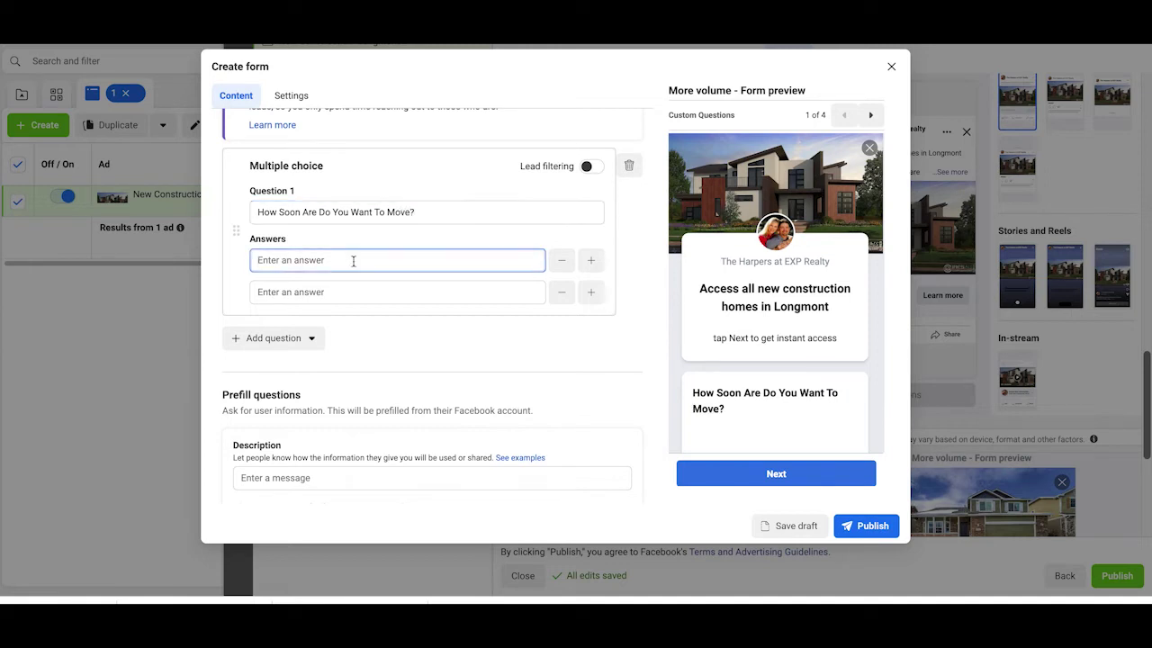
text(Now!)
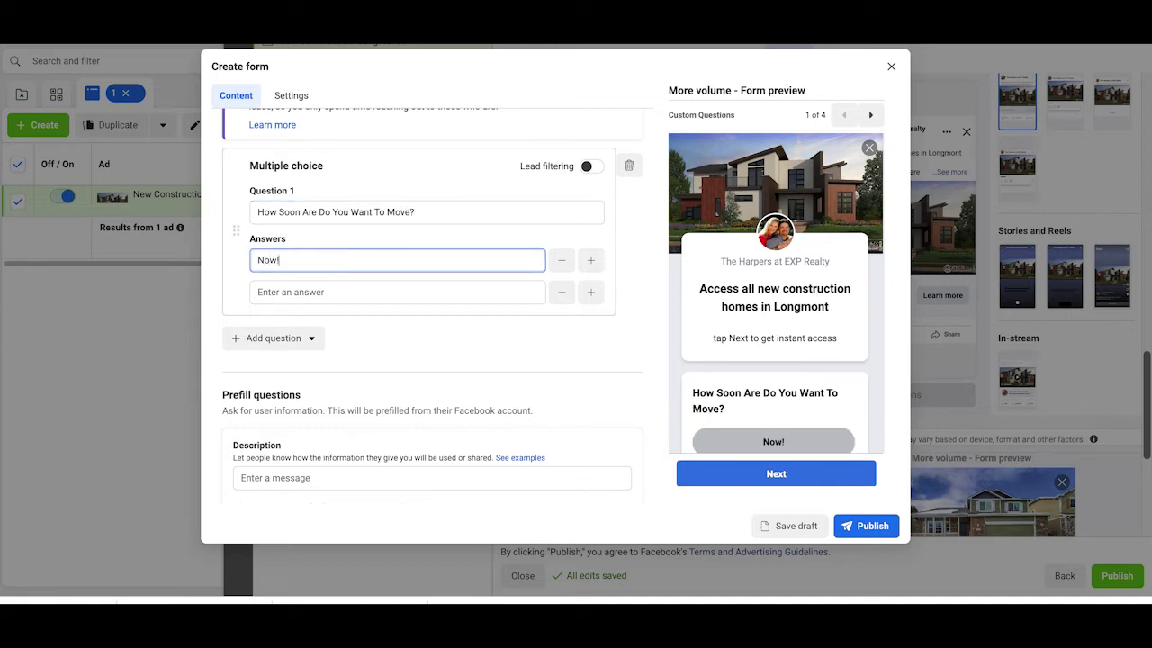
click(371, 289)
text(1-)
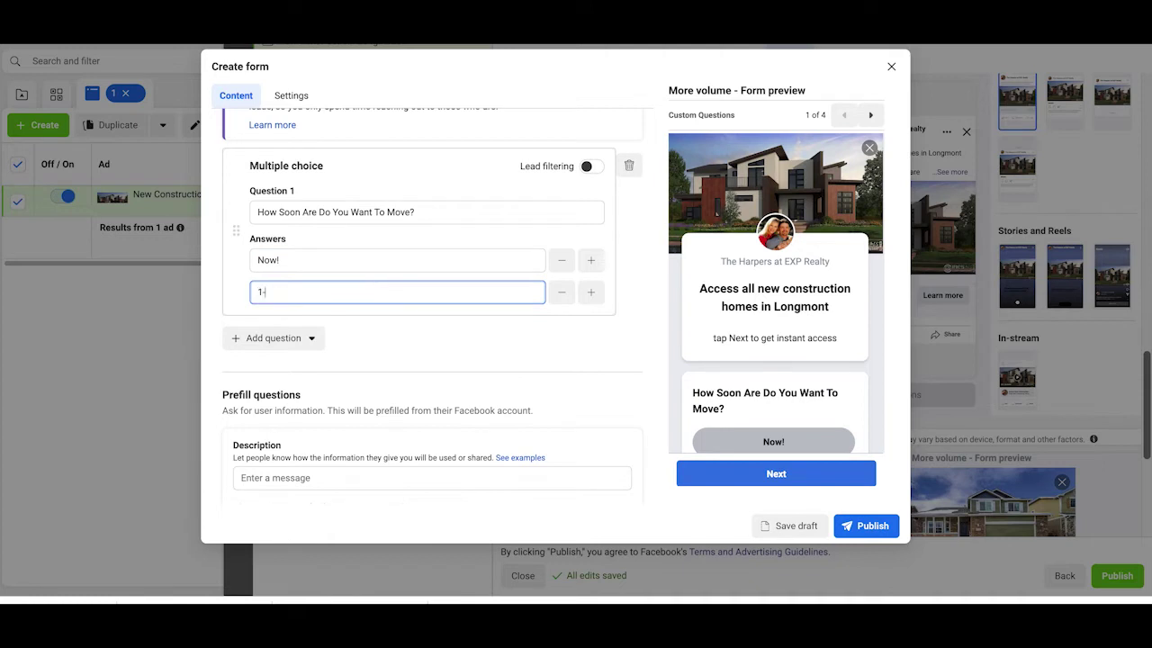
text(3 Months)
click(591, 292)
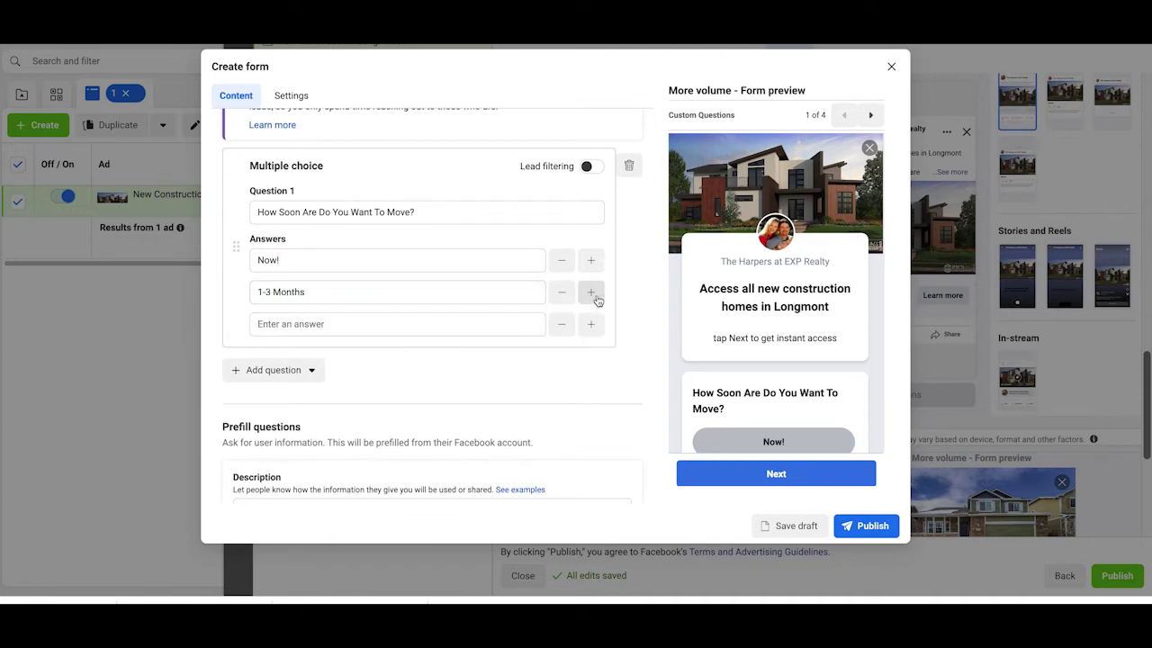
click(412, 328)
text(3)
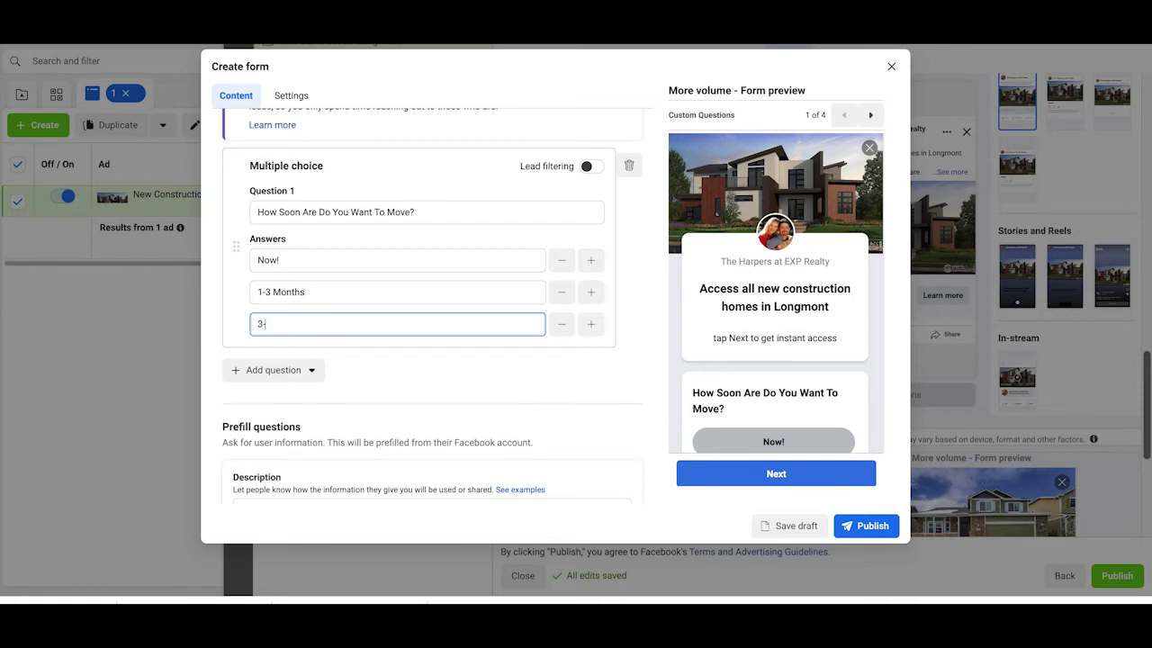
text(-6 Months)
click(591, 324)
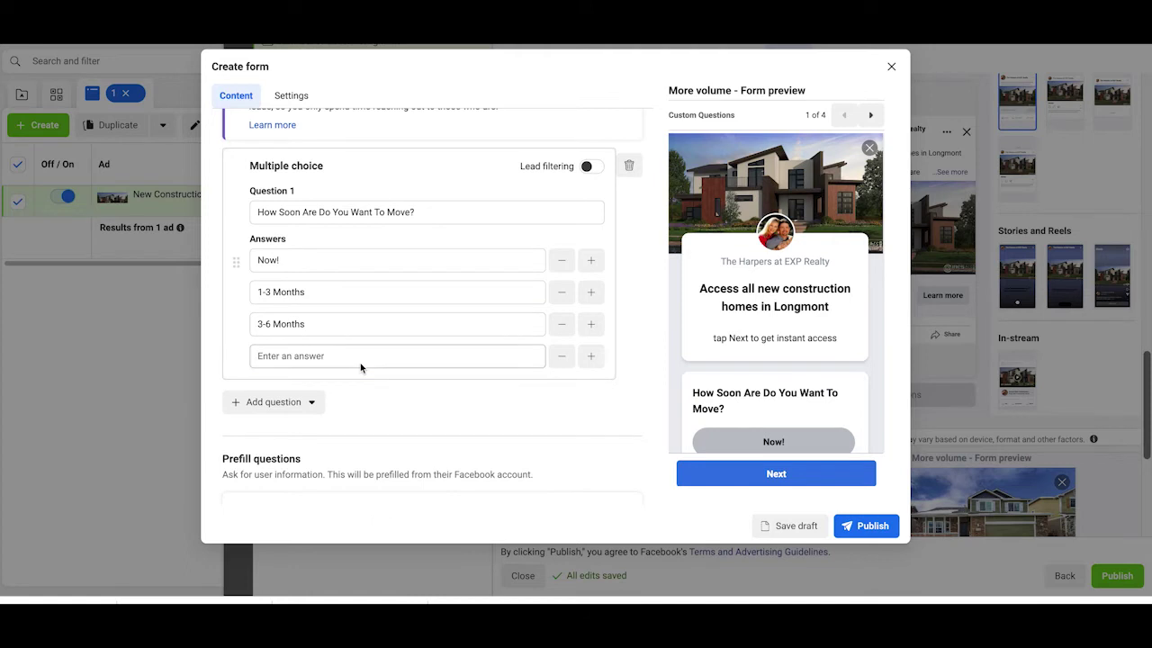
click(360, 363)
text(6)
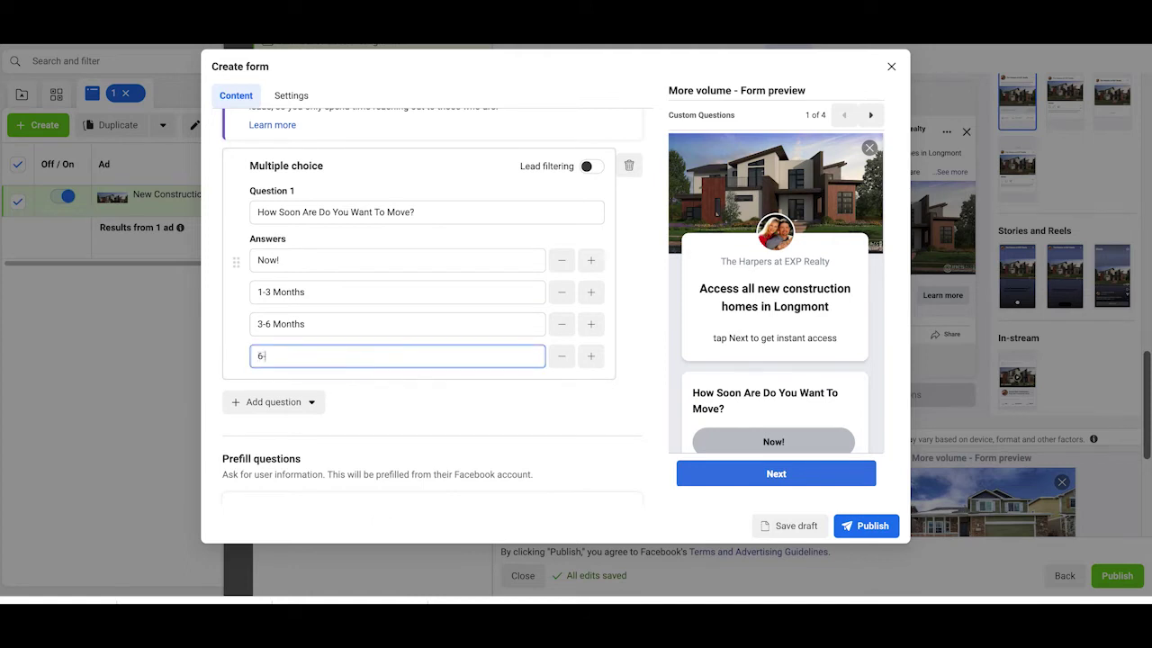
text(-12 Months)
click(592, 357)
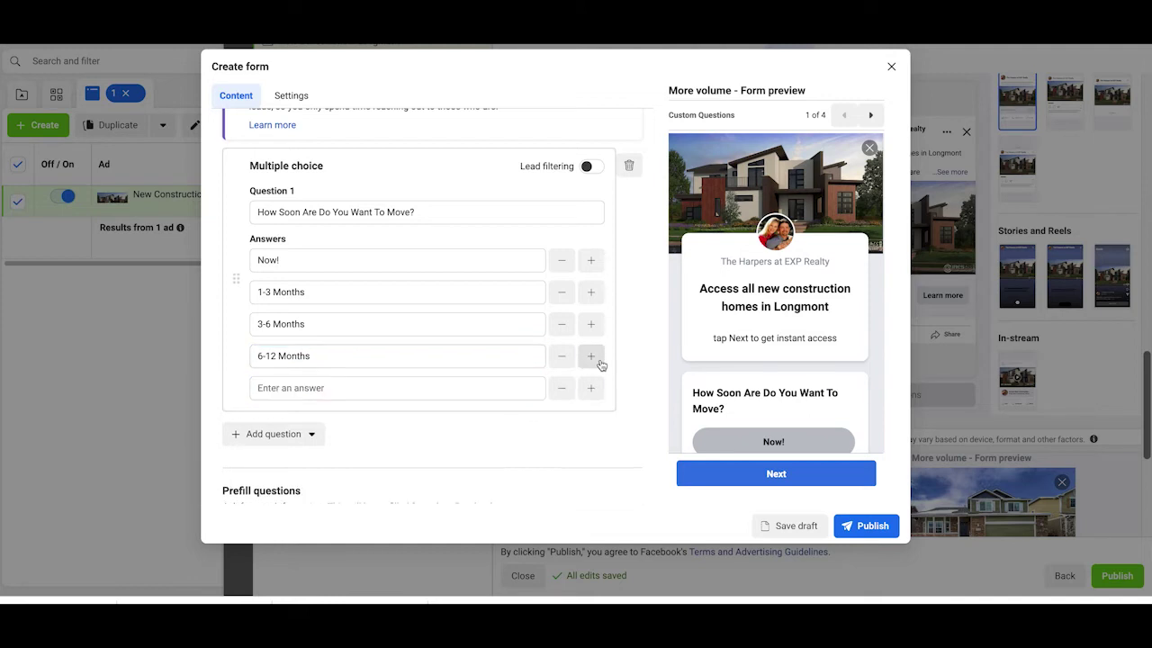
click(340, 389)
text(Unsure)
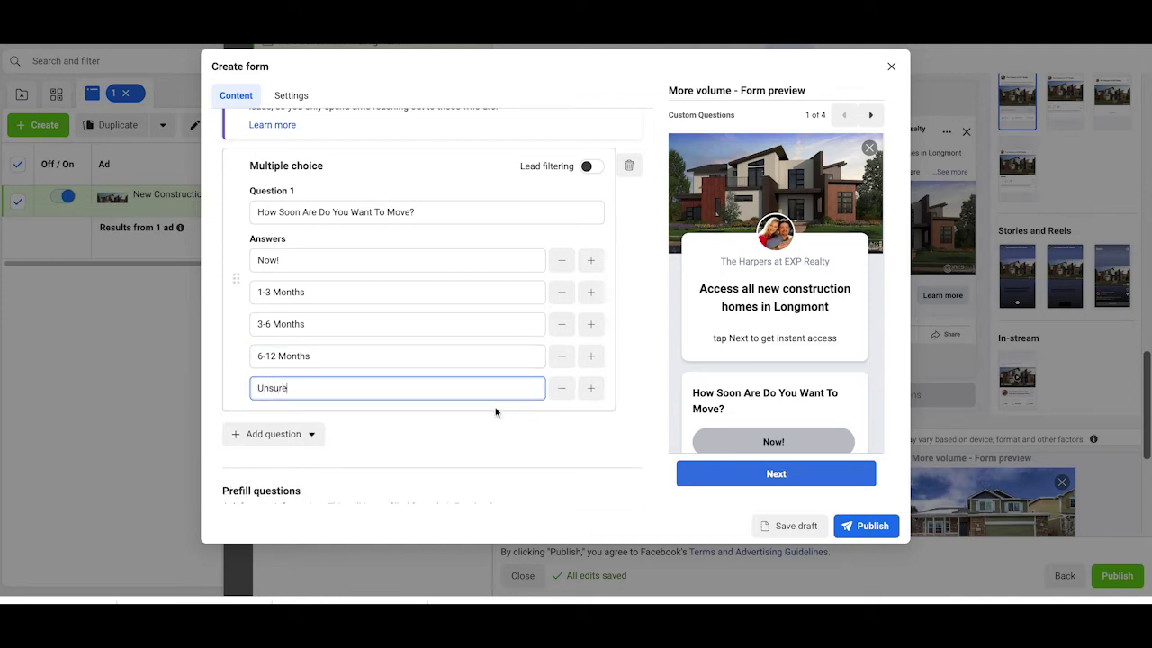
click(495, 411)
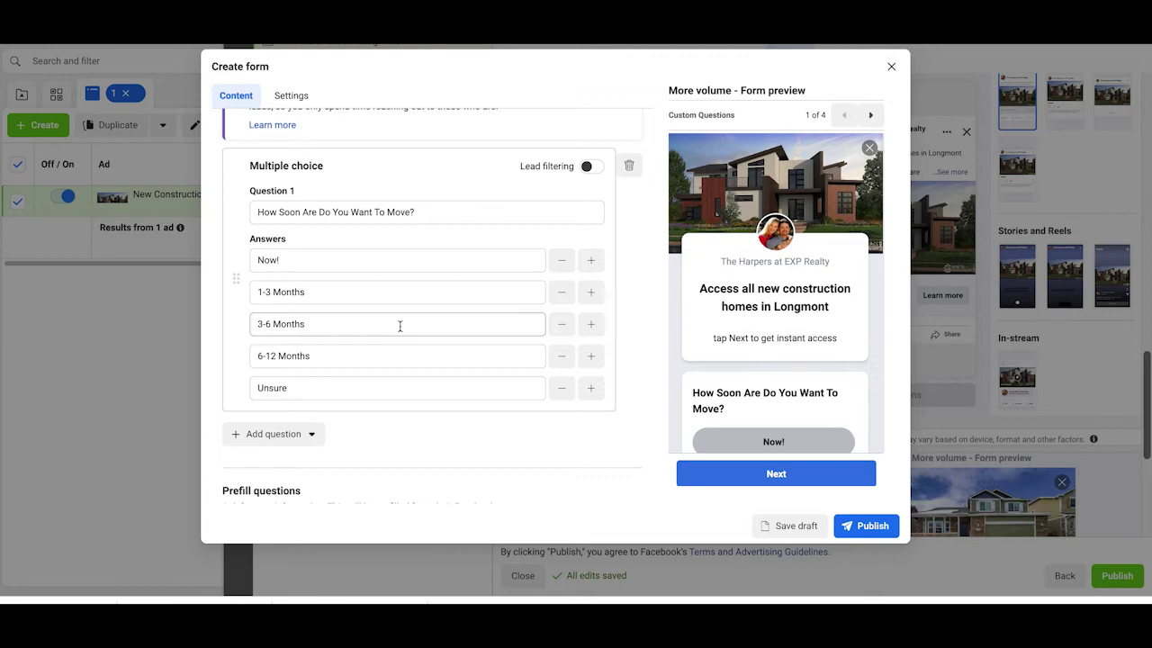
Step: Write the prefill description 'Tap Next To get instant access'
scroll(400, 326, up, 3)
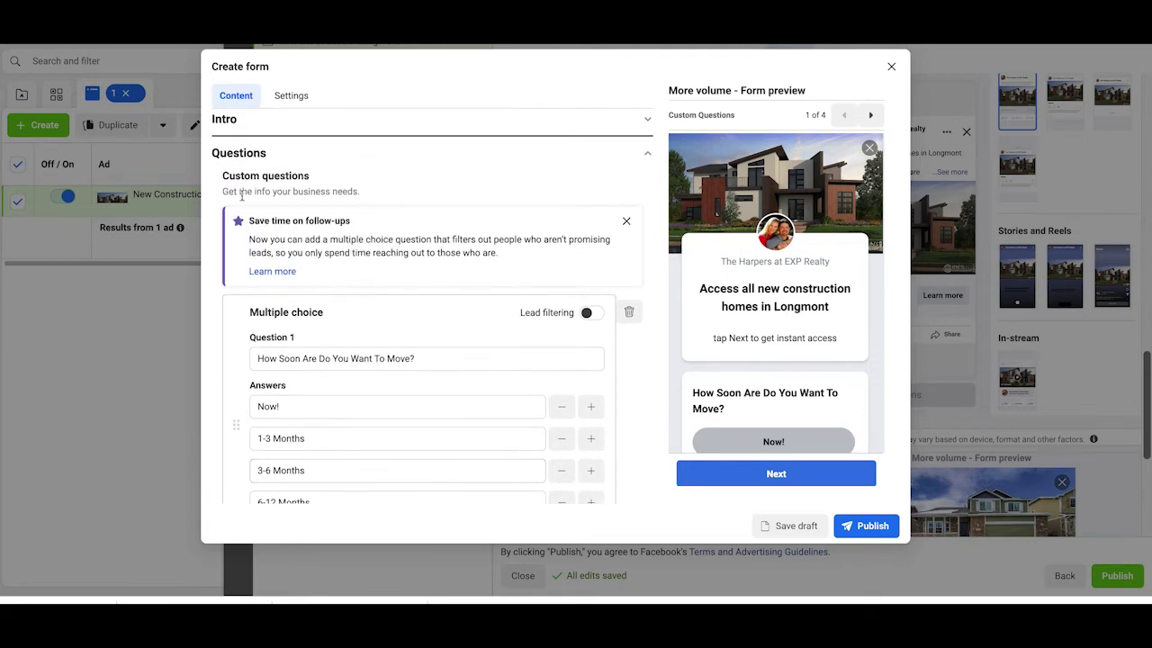
scroll(398, 393, up, 2)
scroll(399, 393, down, 4)
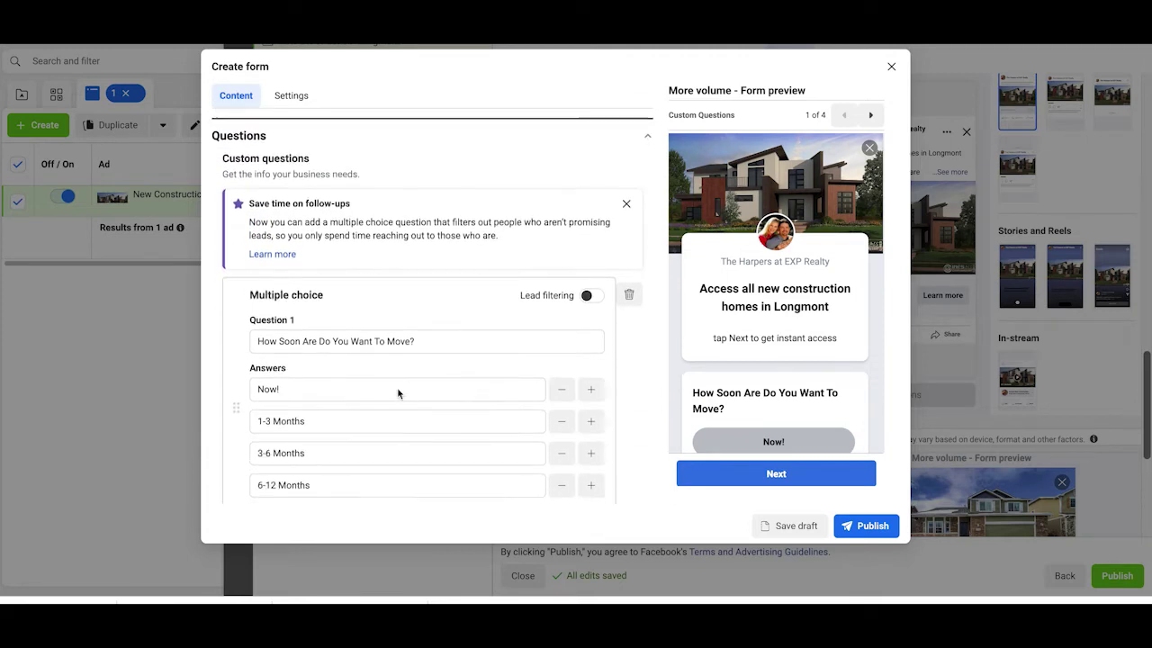
scroll(399, 393, down, 3)
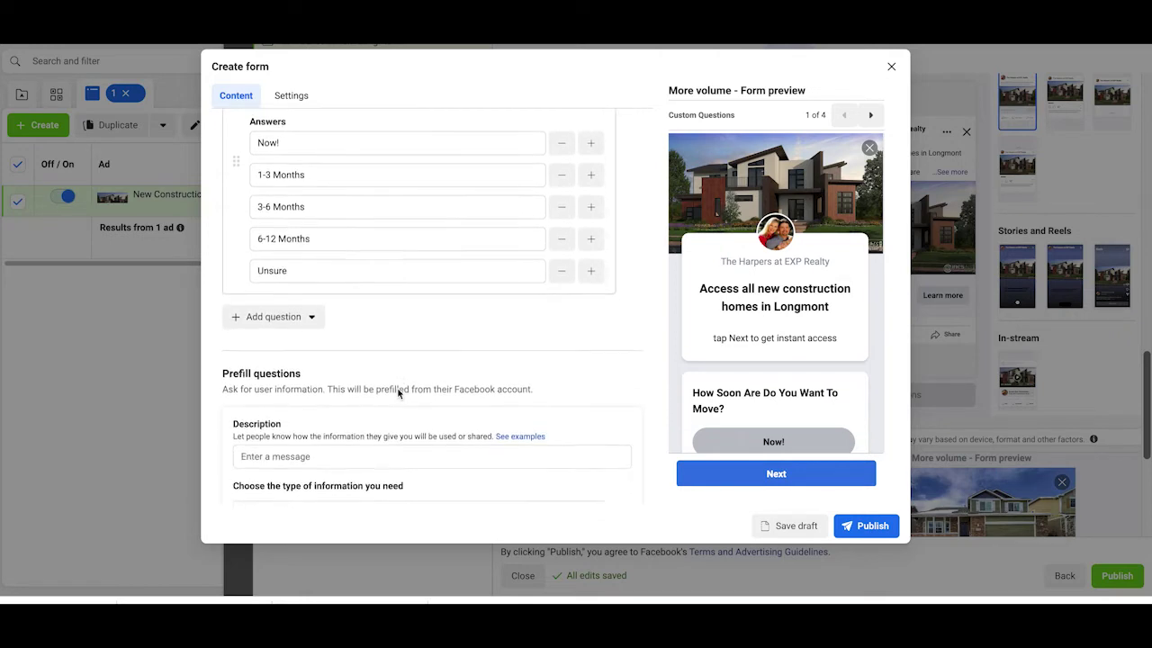
click(360, 415)
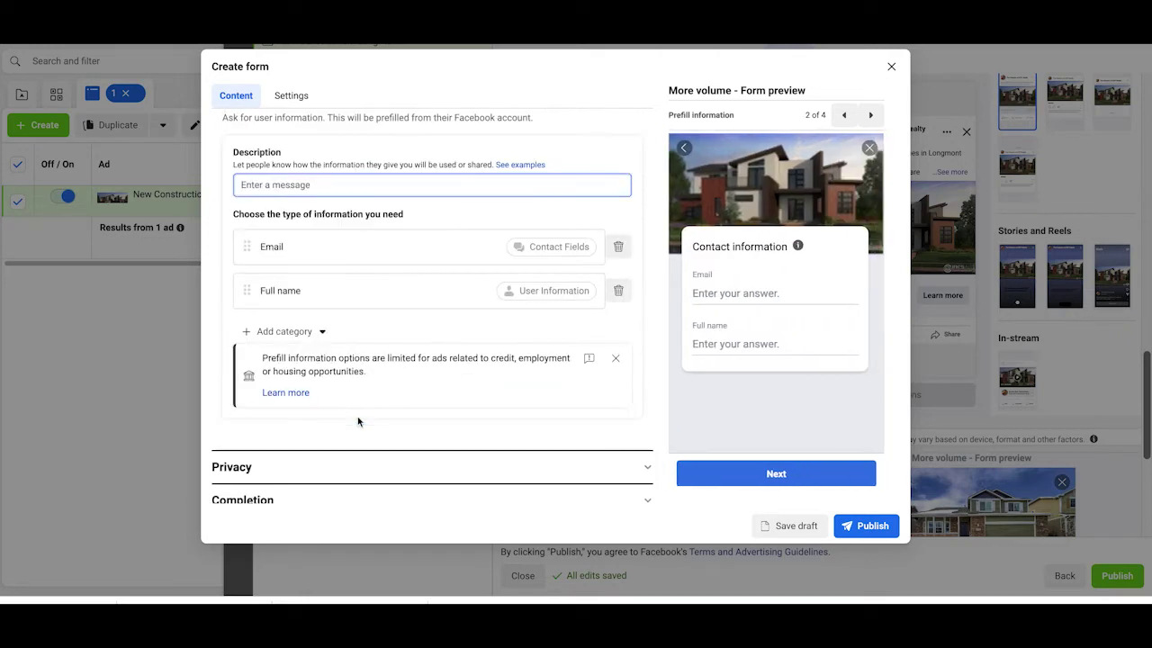
text(Ta)
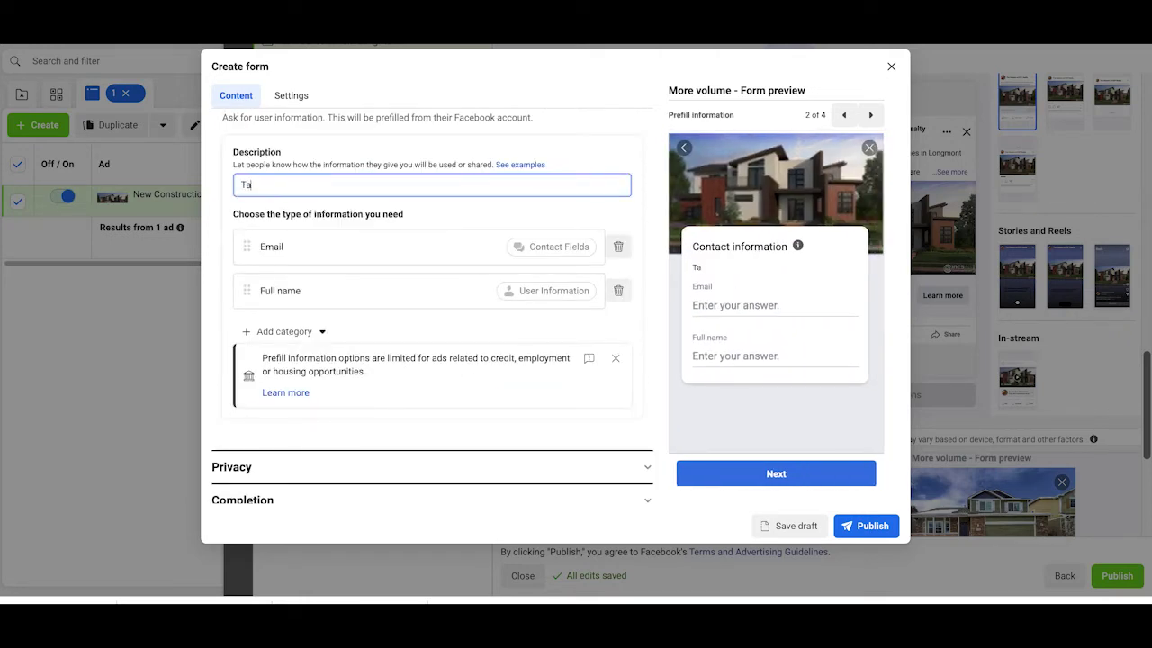
text(p Next To get instant access)
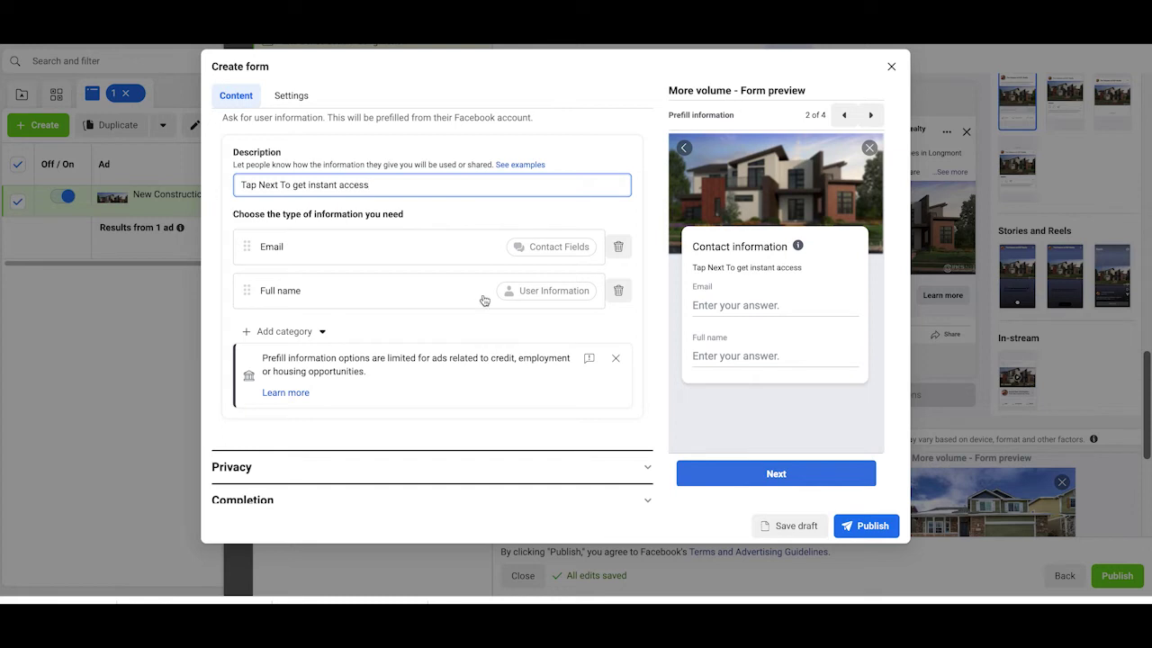
Step: Add a Phone number field and order the fields Full name, Email, Phone number
scroll(325, 268, down, 1)
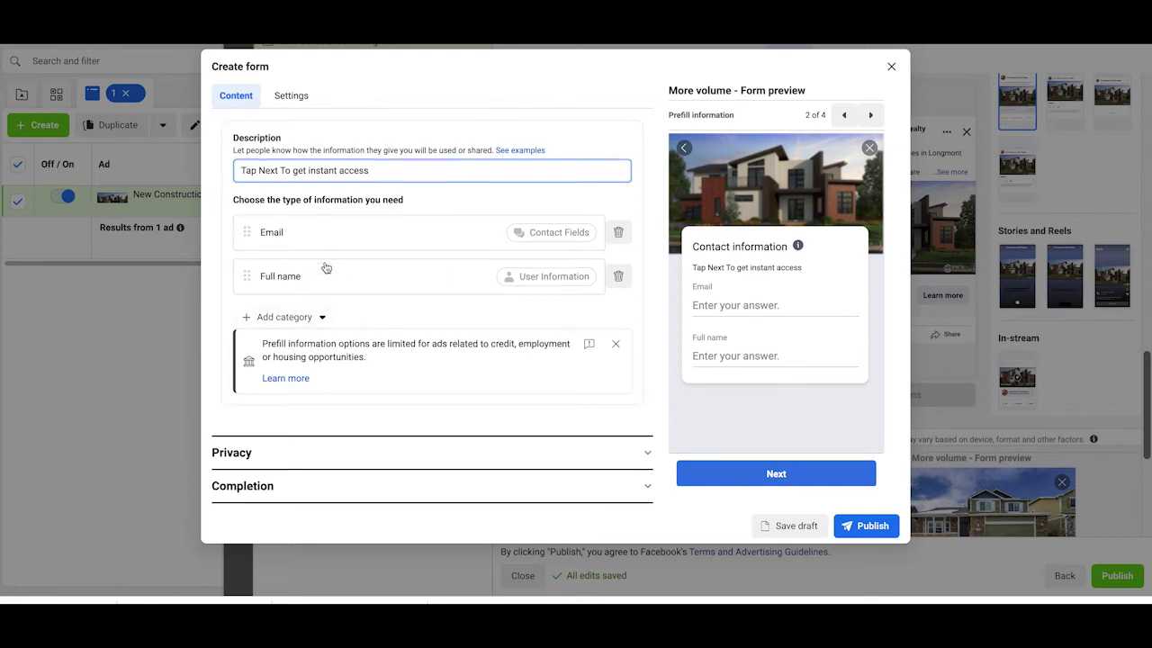
click(297, 317)
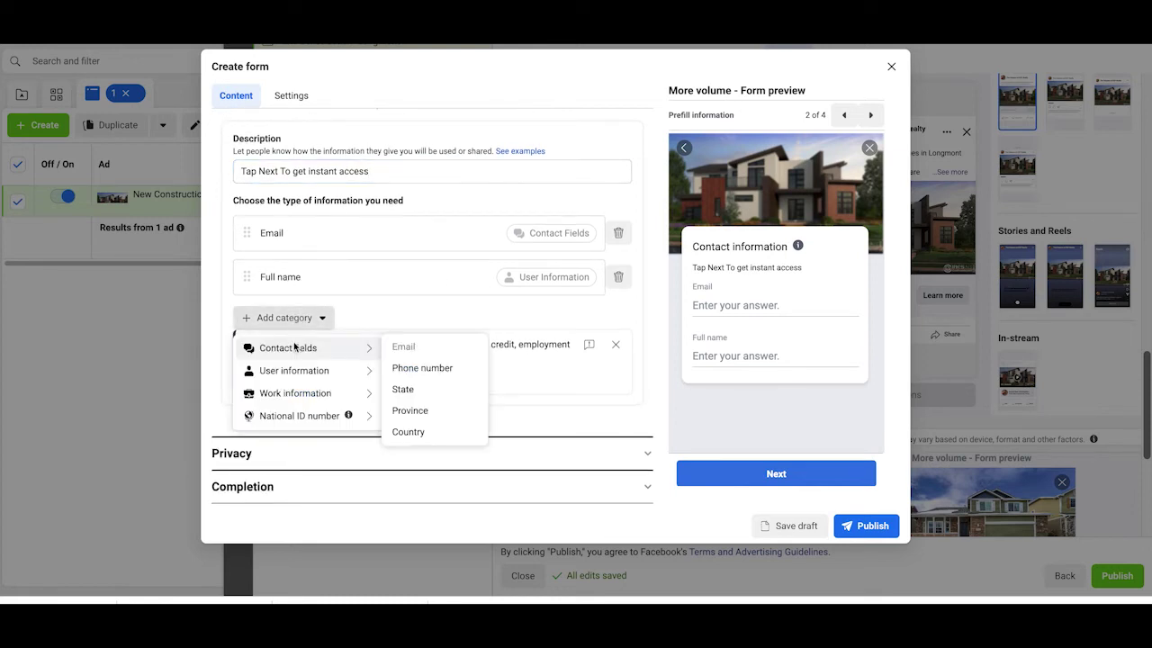
mouse_move(302, 347)
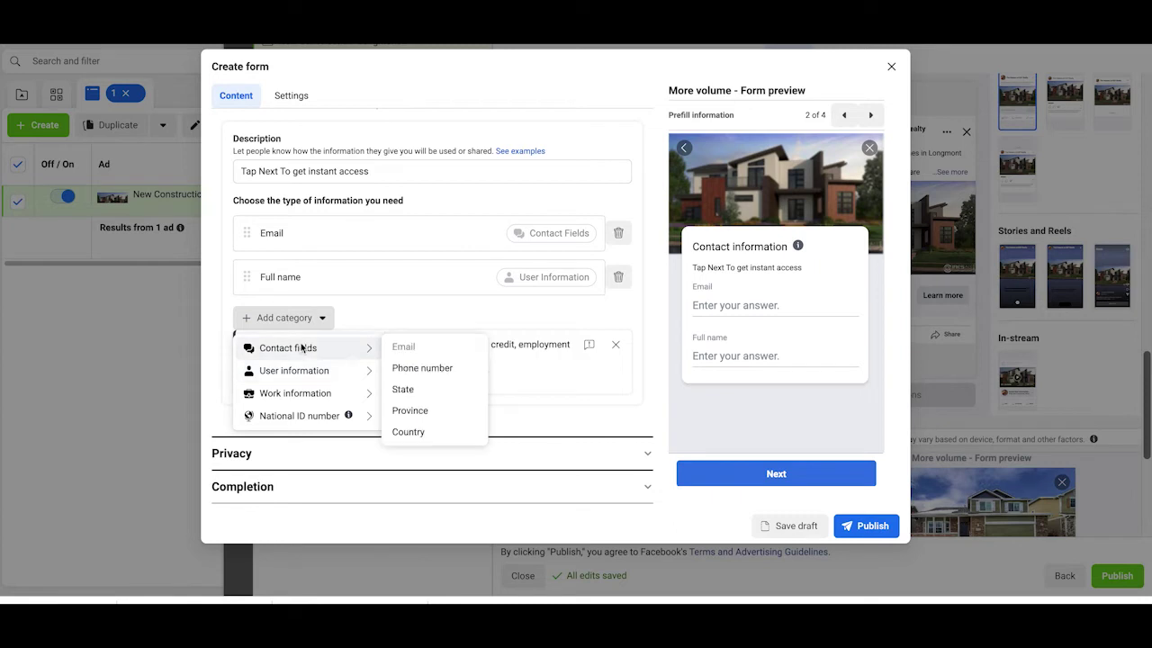
click(403, 367)
drag(247, 279, 247, 230)
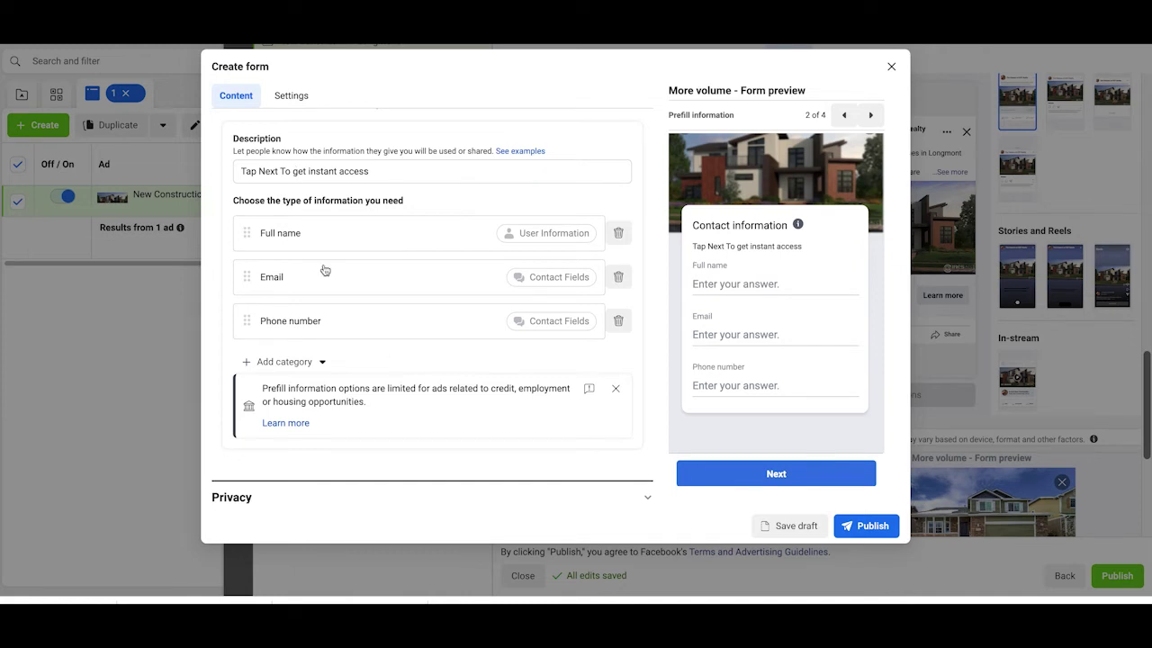
scroll(325, 270, down, 1)
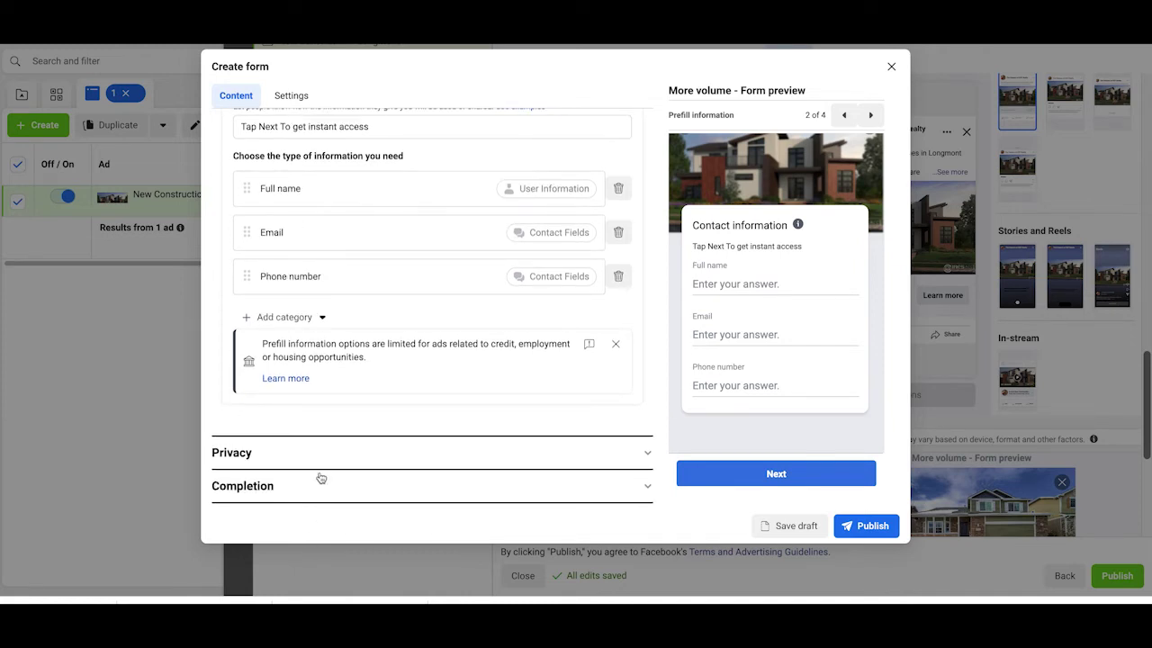
click(331, 453)
Step: Add the privacy policy link exprealty.com/privacy with link text 'privacy'
click(293, 265)
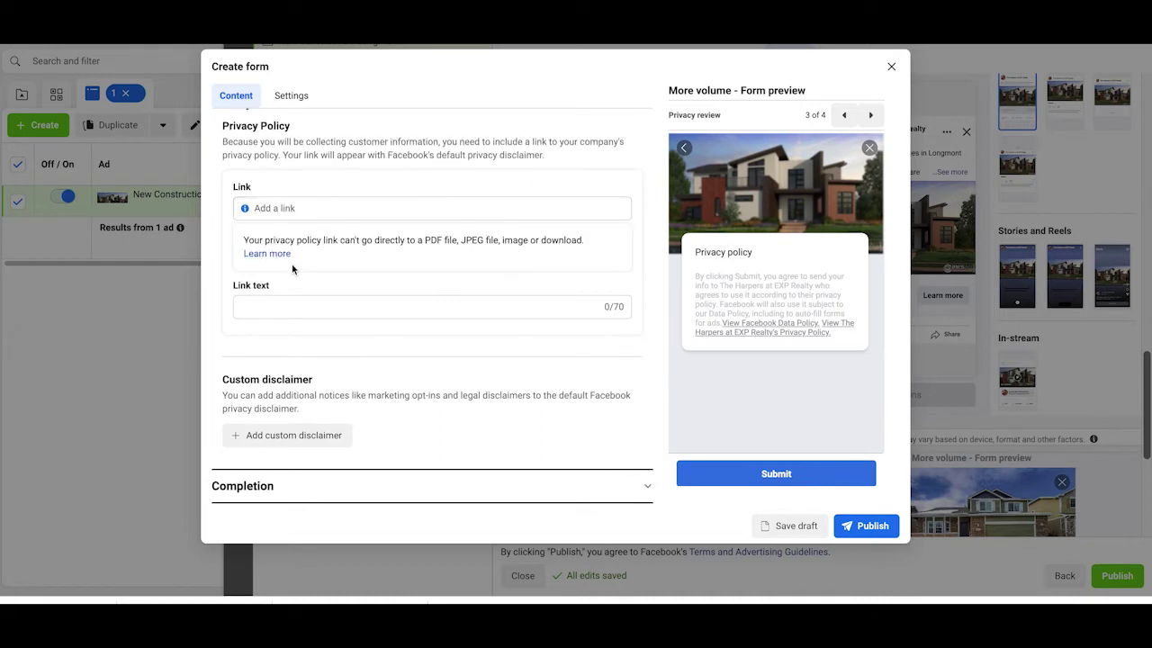
click(307, 208)
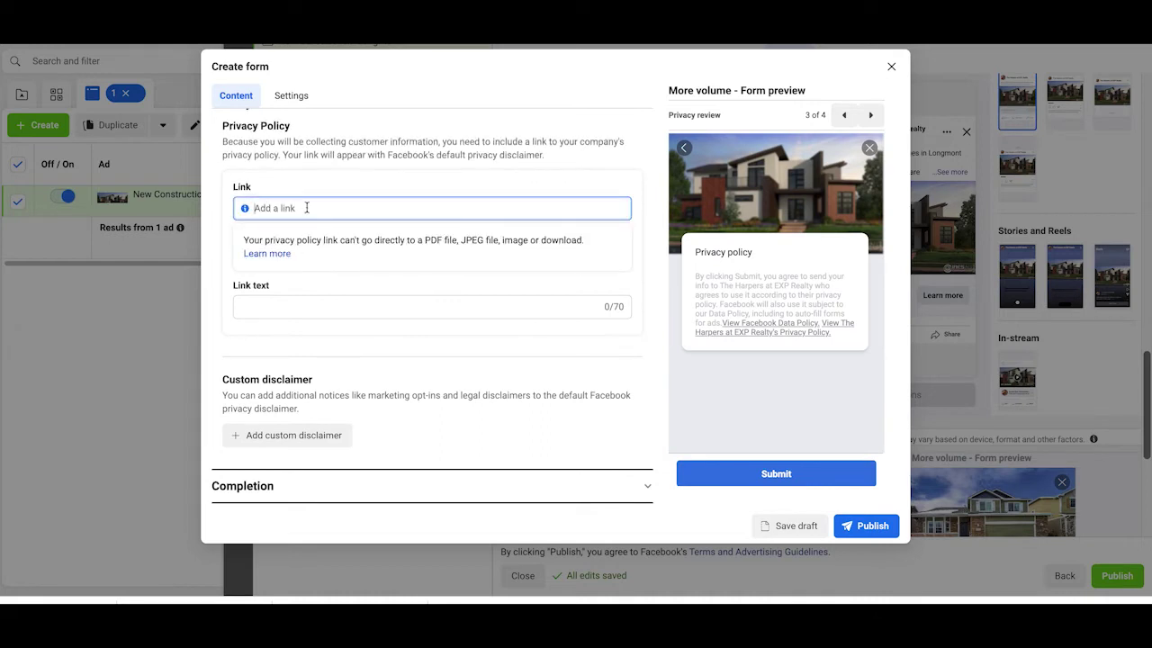
text(exp)
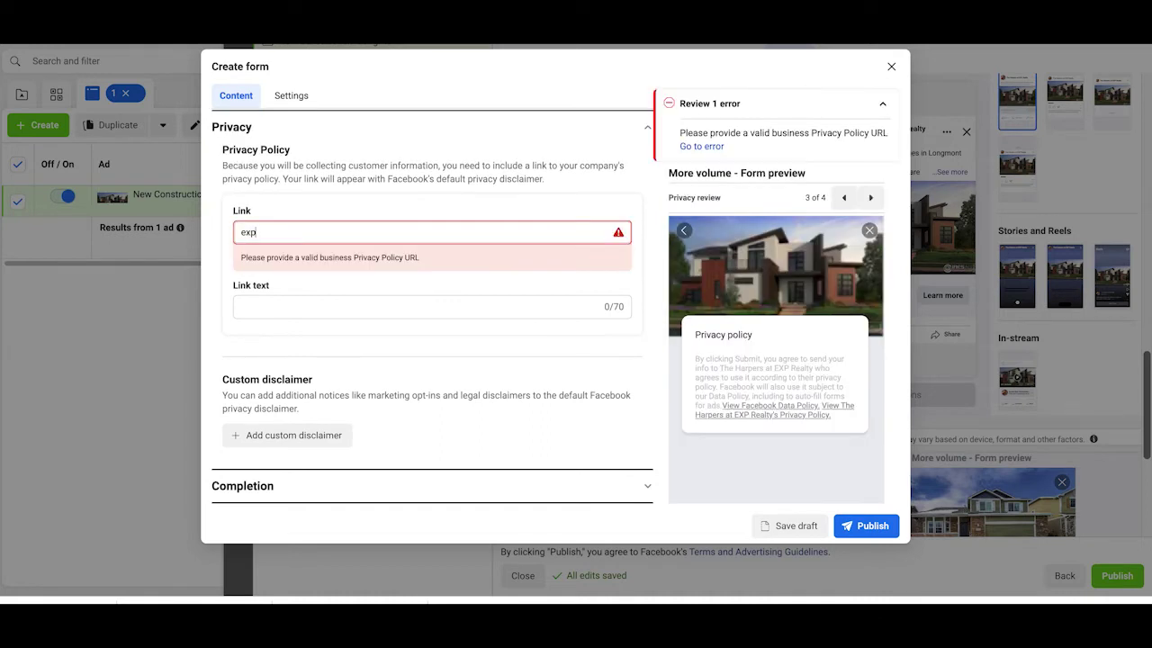
text(realty.com/)
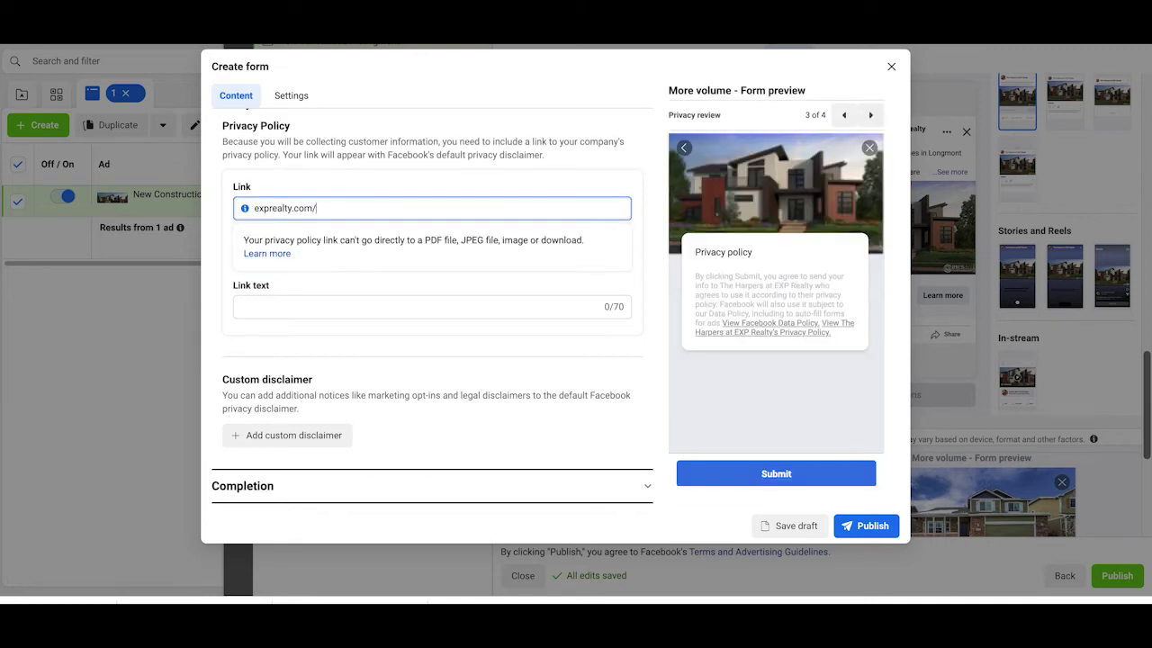
text(privacy)
click(288, 305)
text(p)
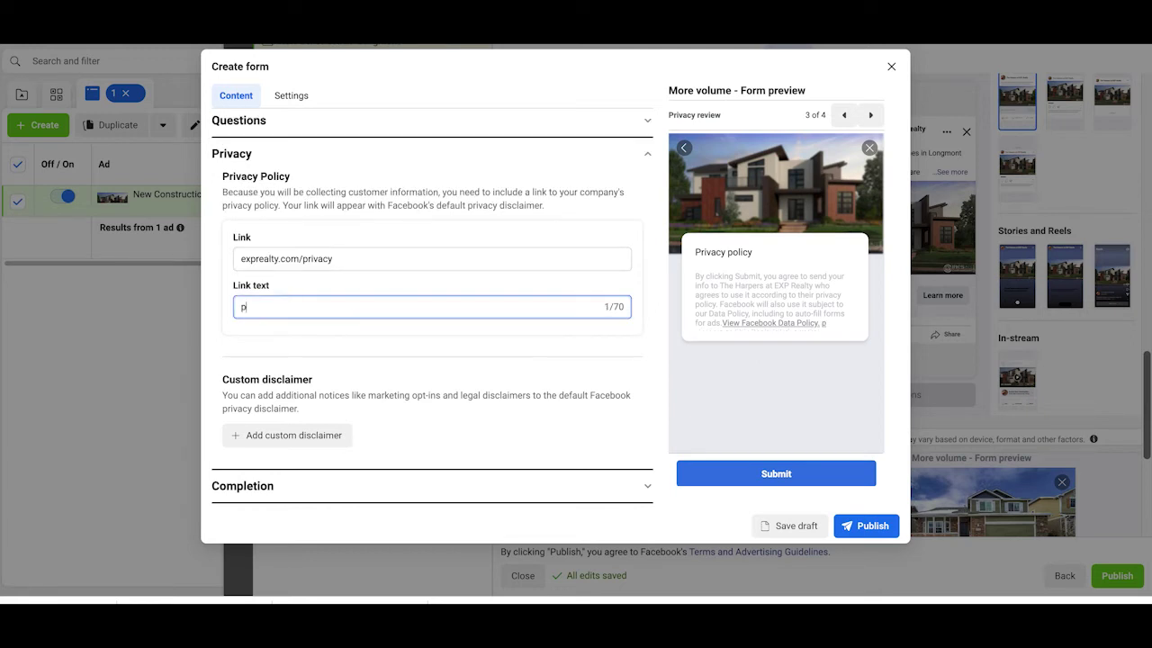
text(rivacy)
click(387, 359)
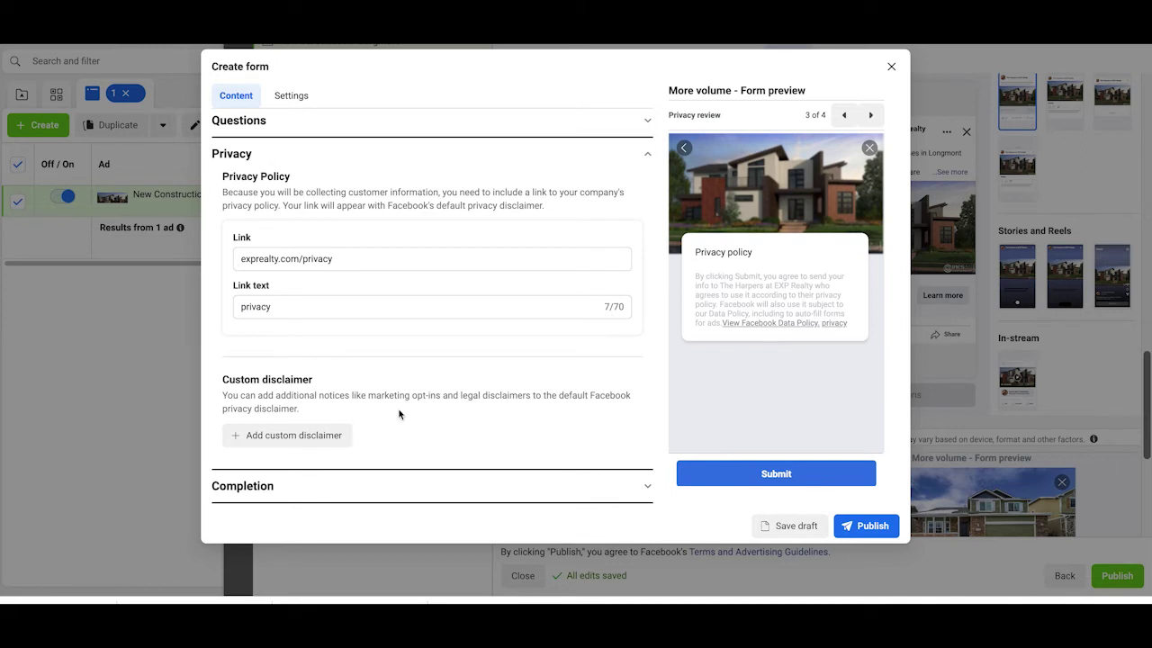
click(356, 497)
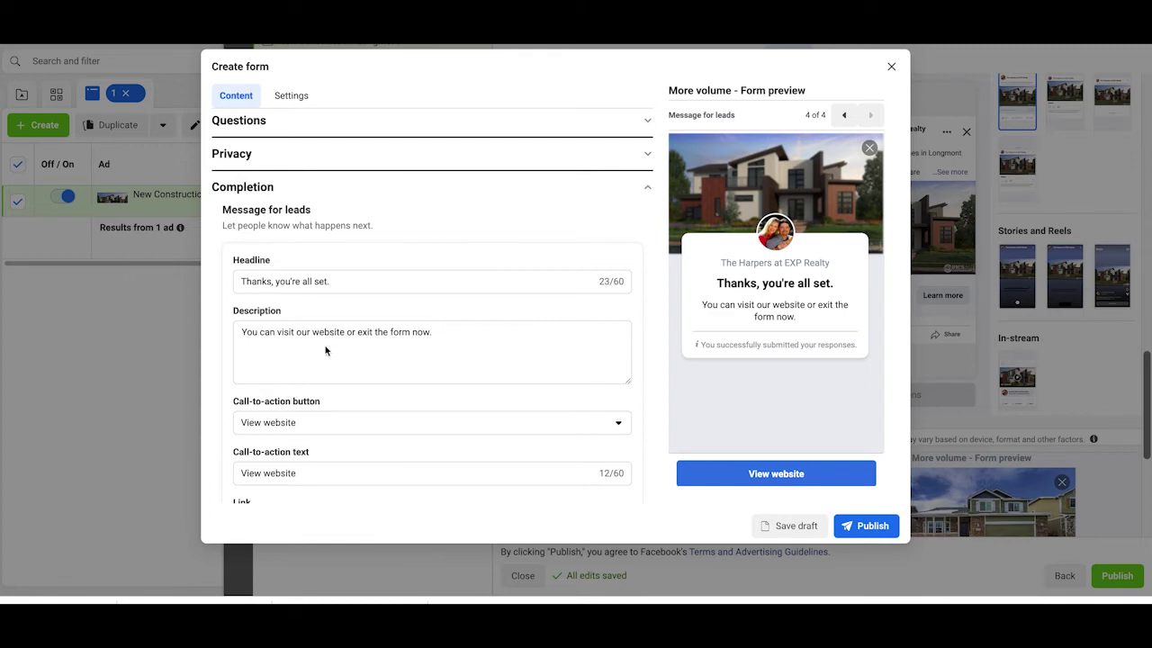
Step: Replace the completion description with 'view all the new construction homes in Longmont', fixing typos
click(283, 331)
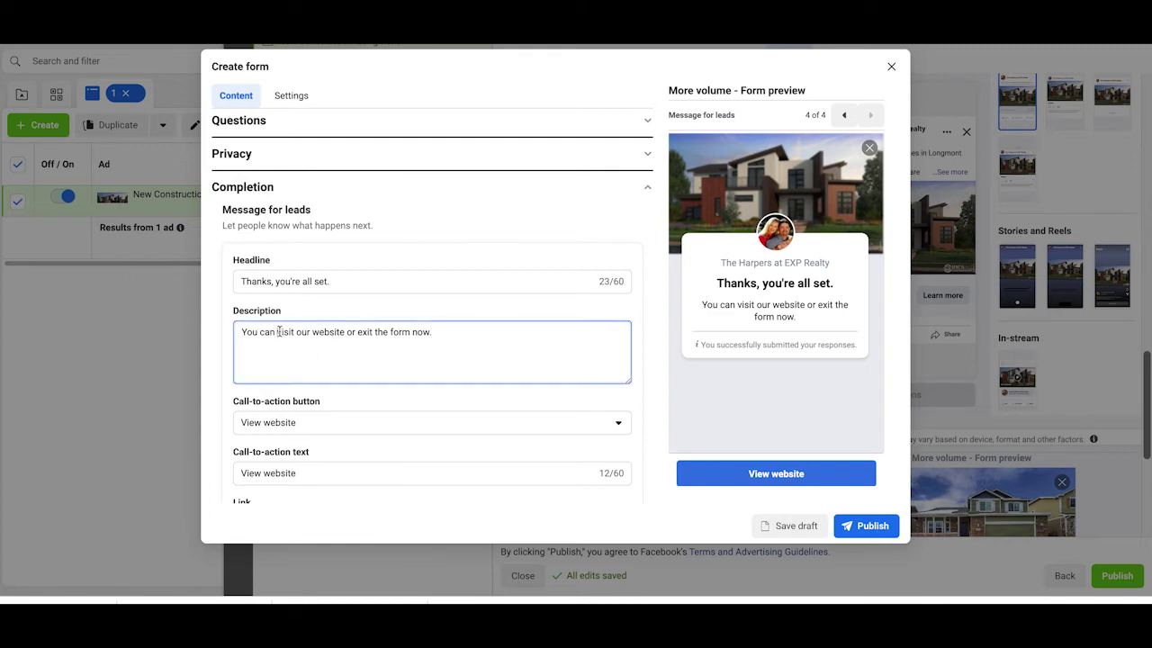
drag(277, 331, 466, 331)
text(view )
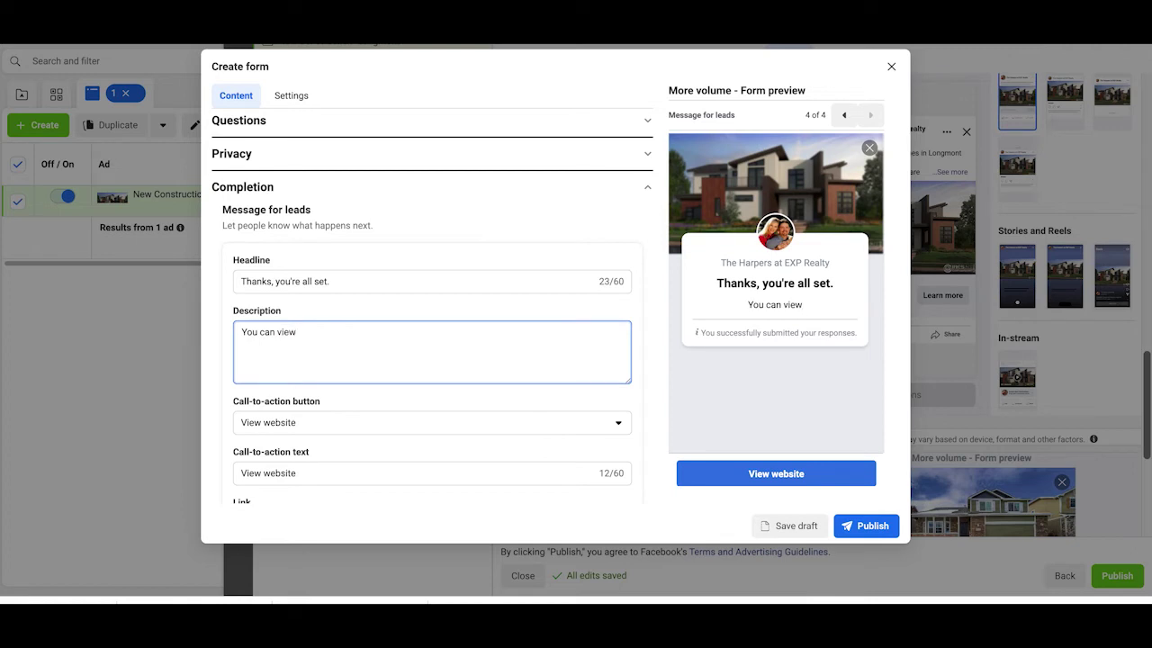
text(all the new)
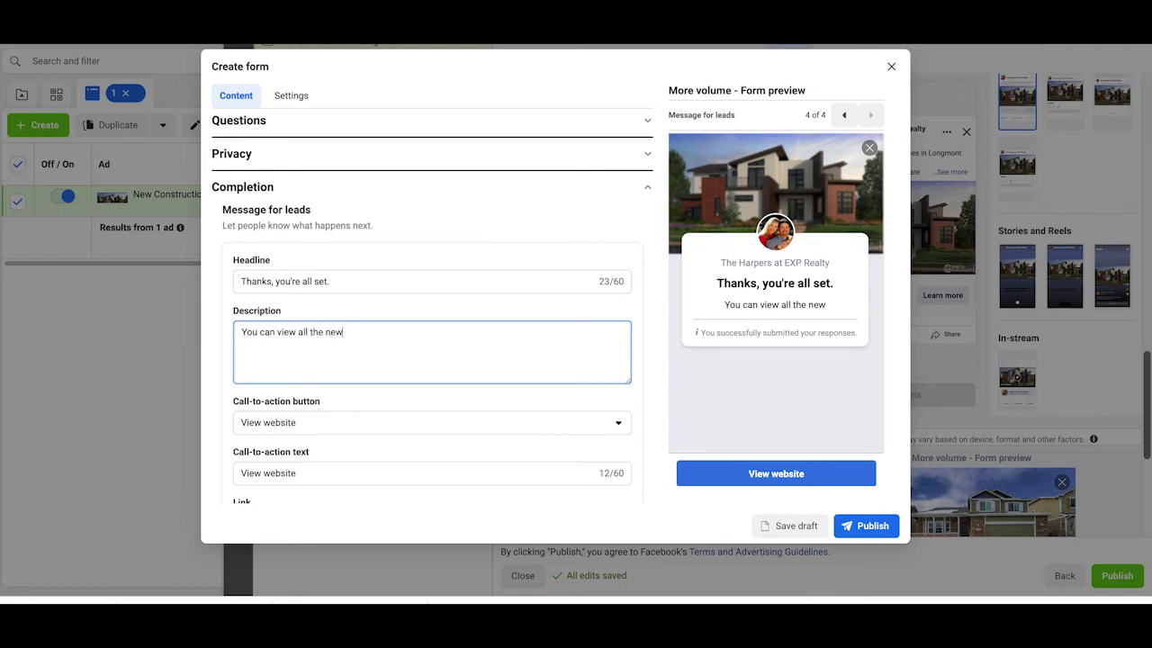
text( constrion)
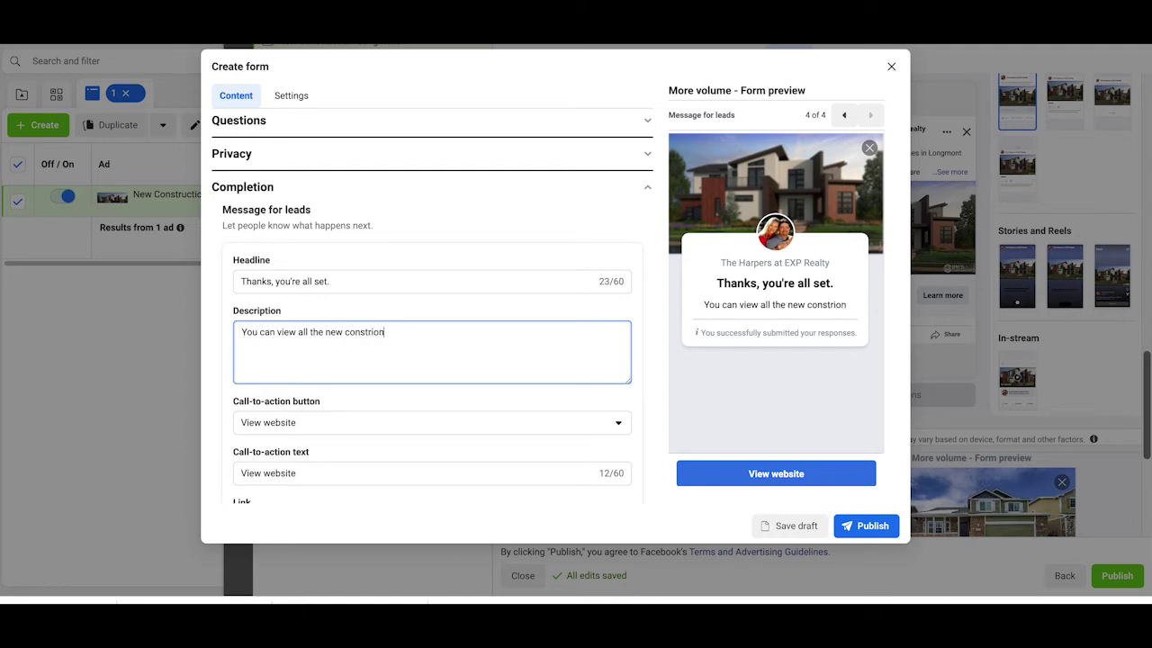
text( homes)
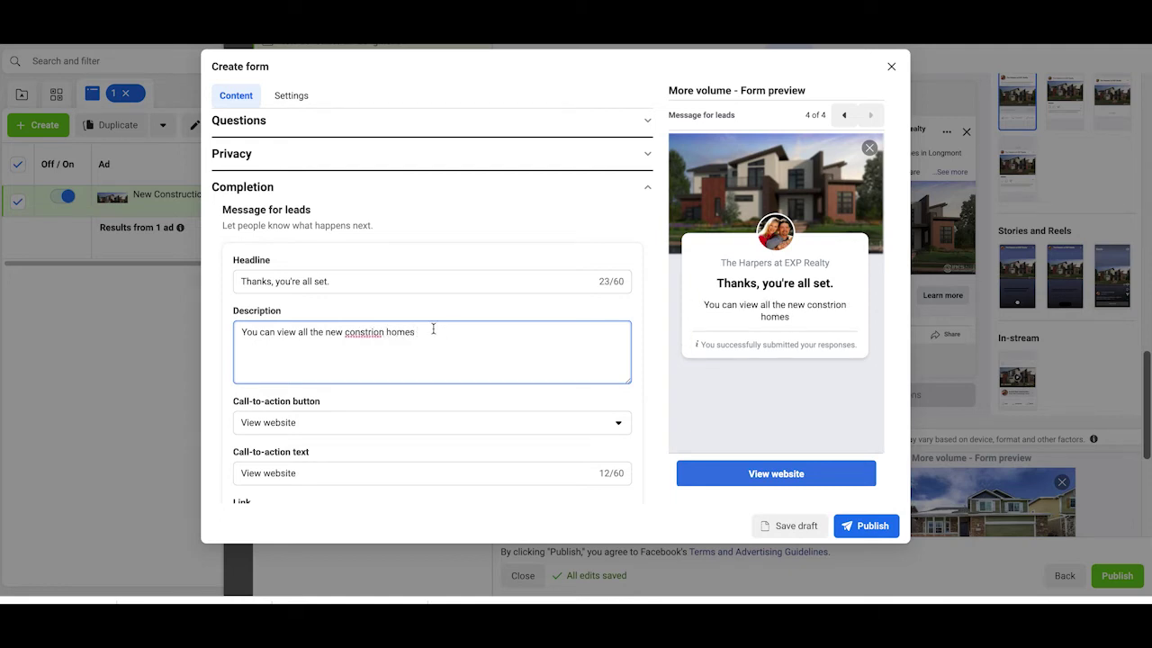
right_click(358, 330)
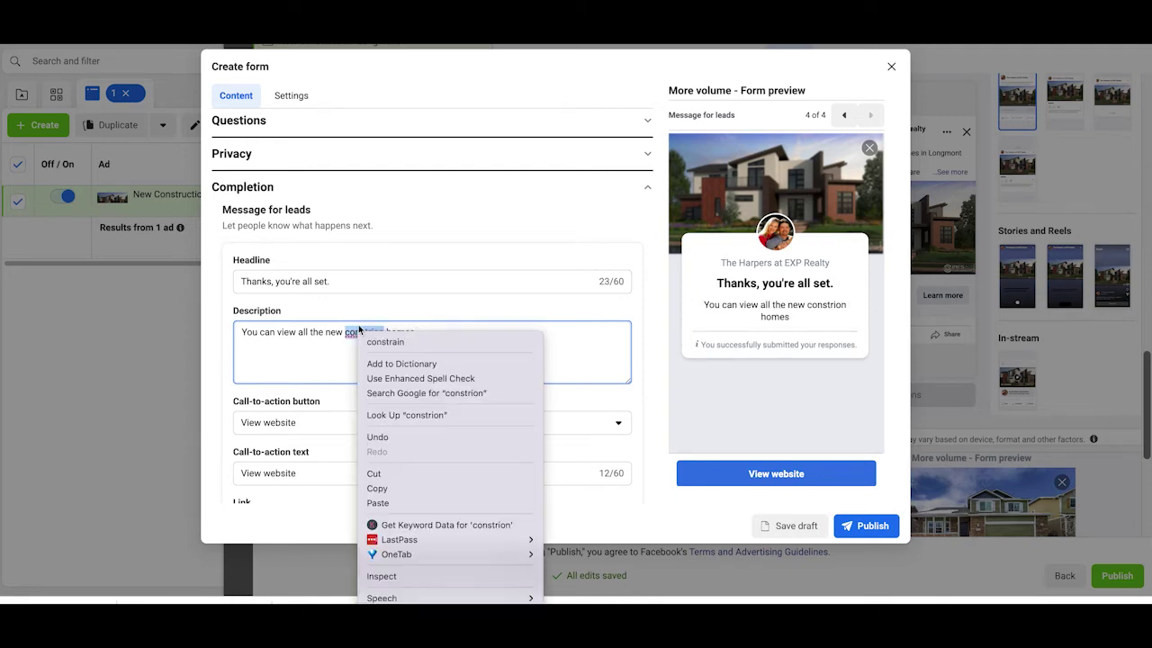
click(363, 328)
click(376, 330)
drag(368, 330, 386, 331)
key(BackSpace)
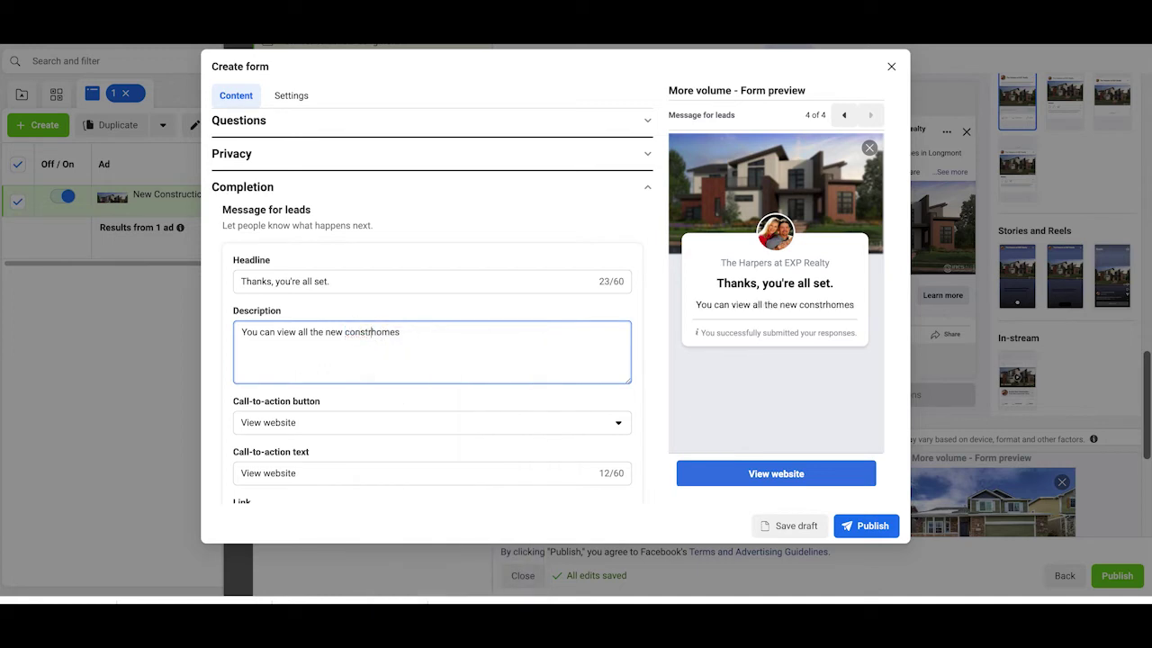
text(uction)
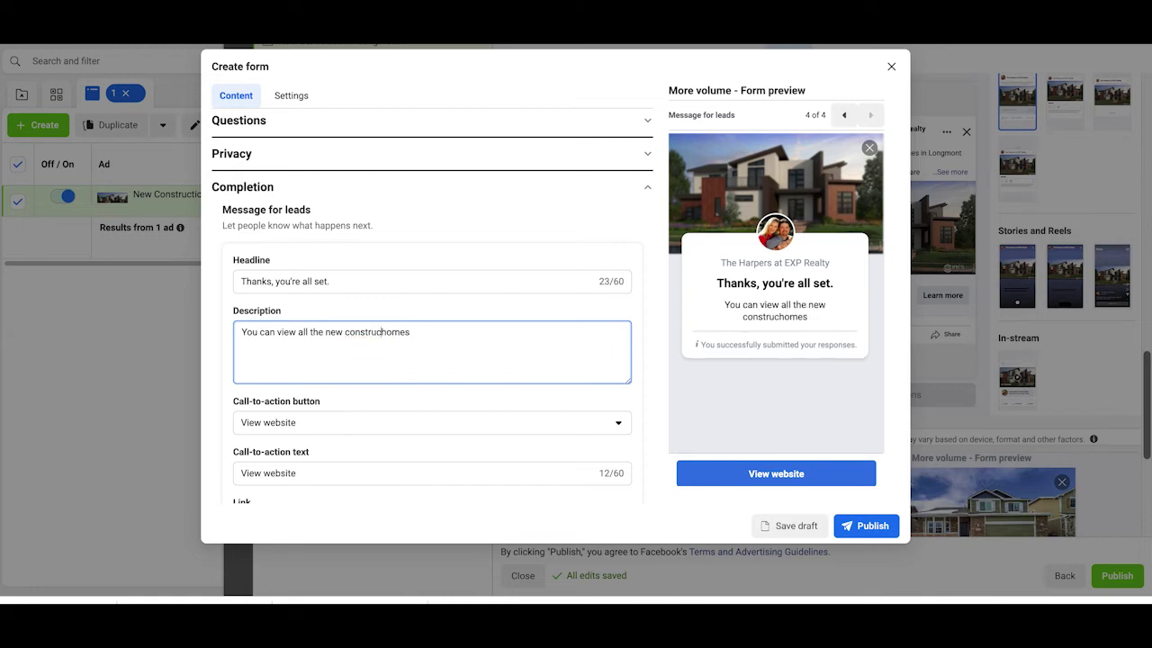
click(434, 338)
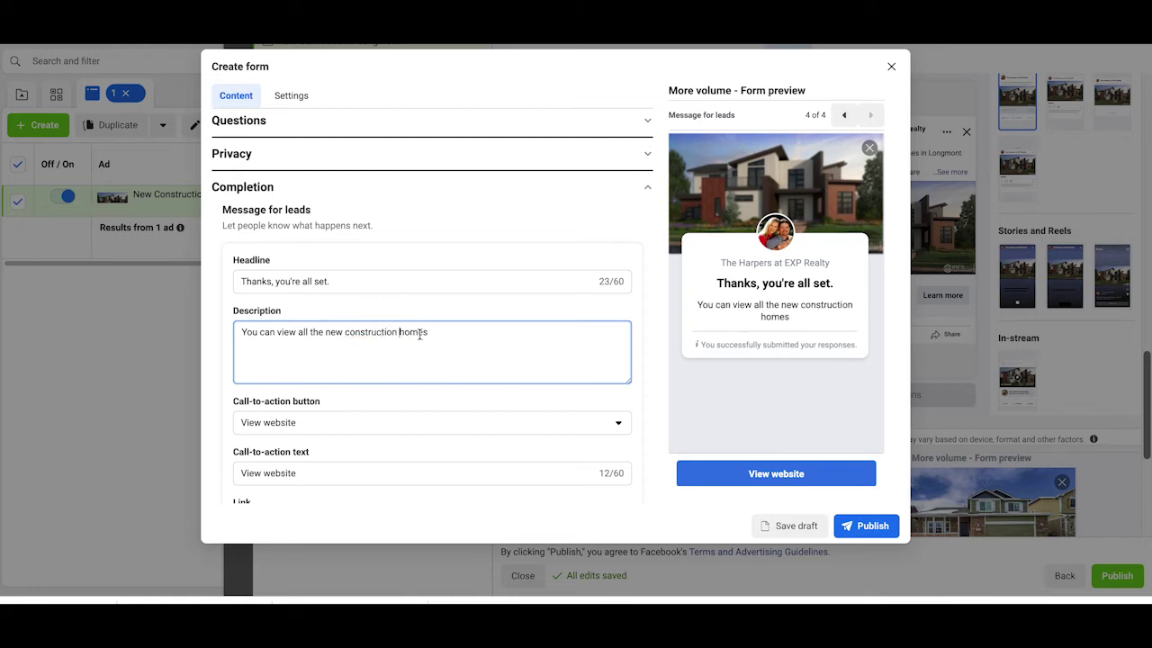
text(in lo)
key(BackSpace)
key(BackSpace)
text(Longmont)
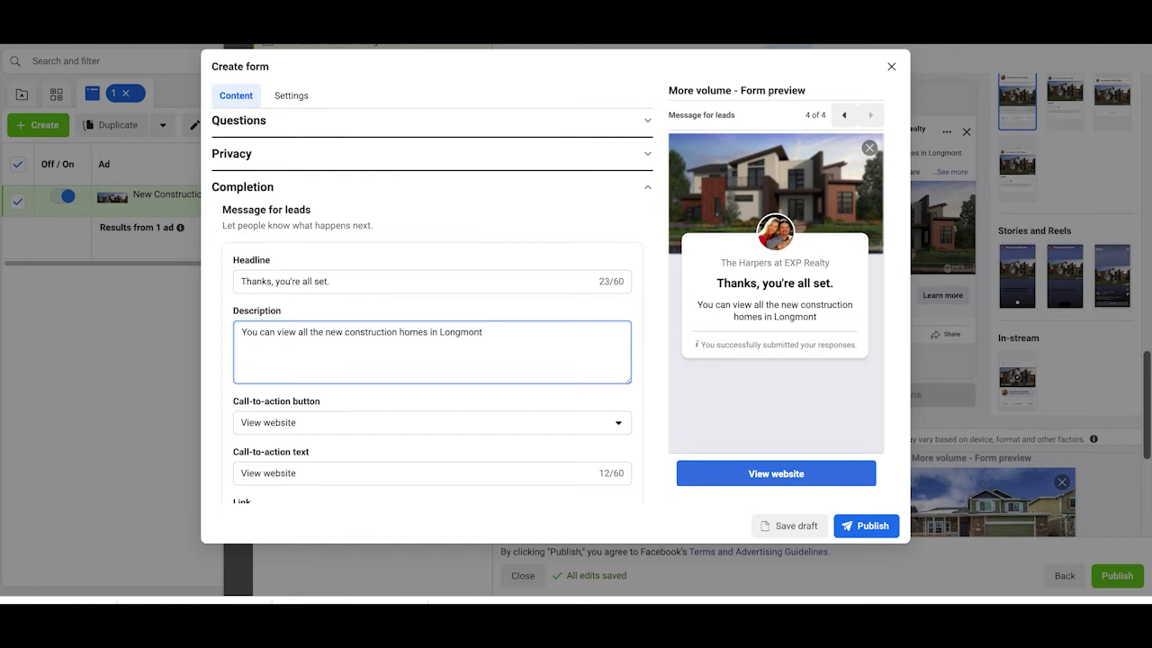
Step: Continue it: tap the blue View Homes button, or text, call or message to see homes in person
text(by tapping t)
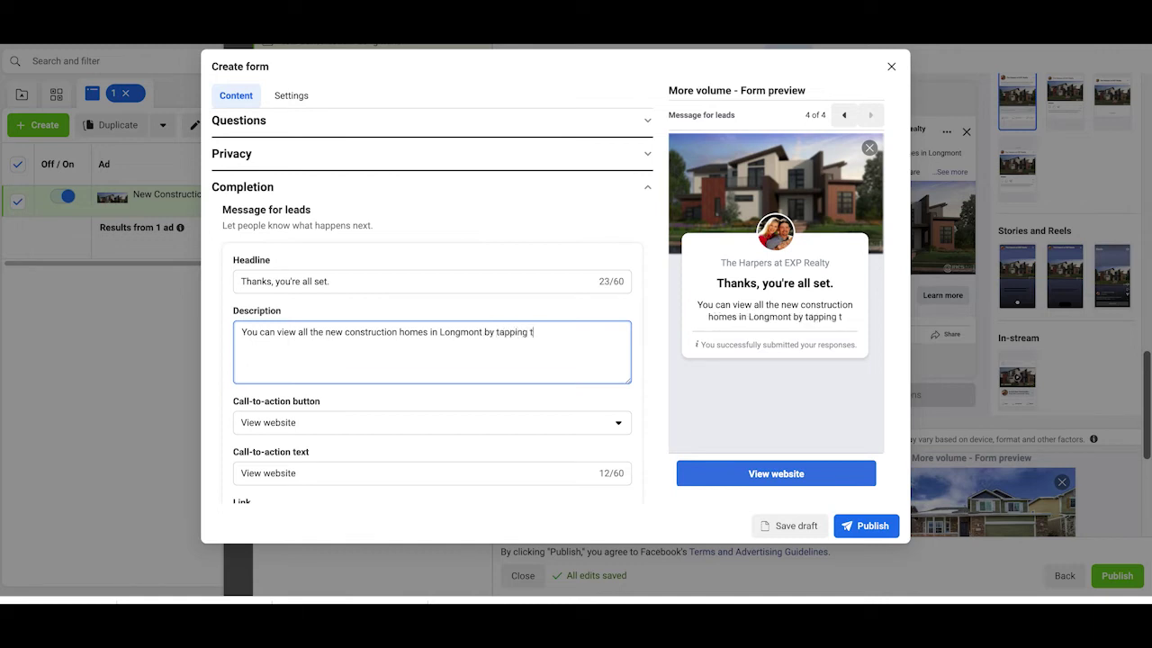
text(he blue)
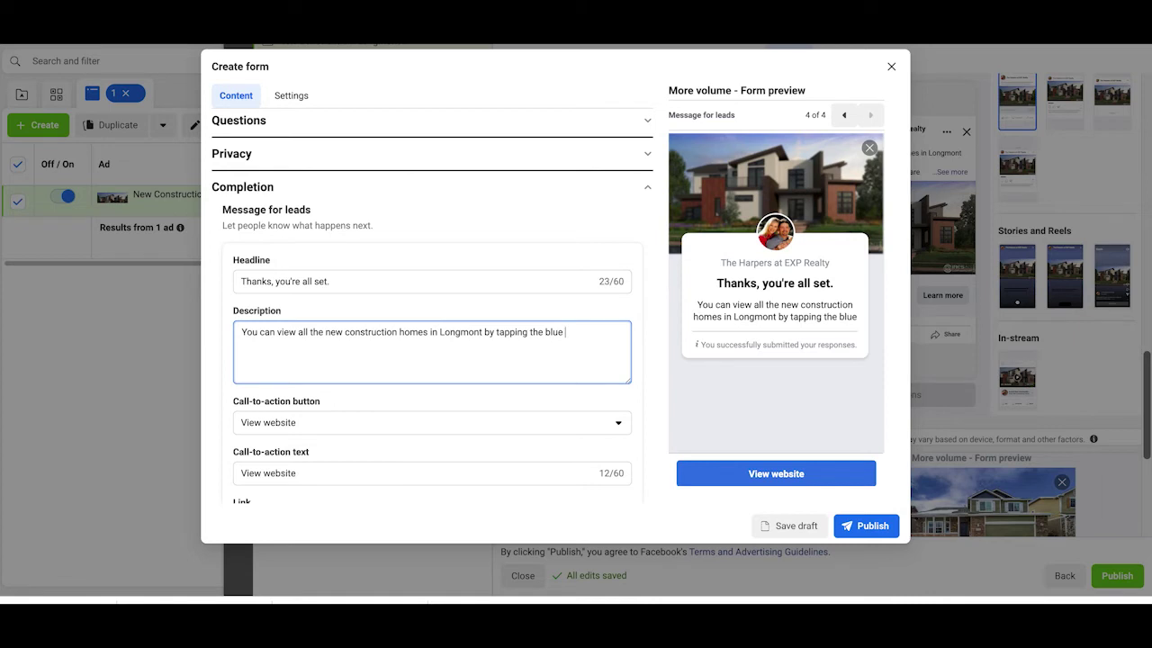
text( v)
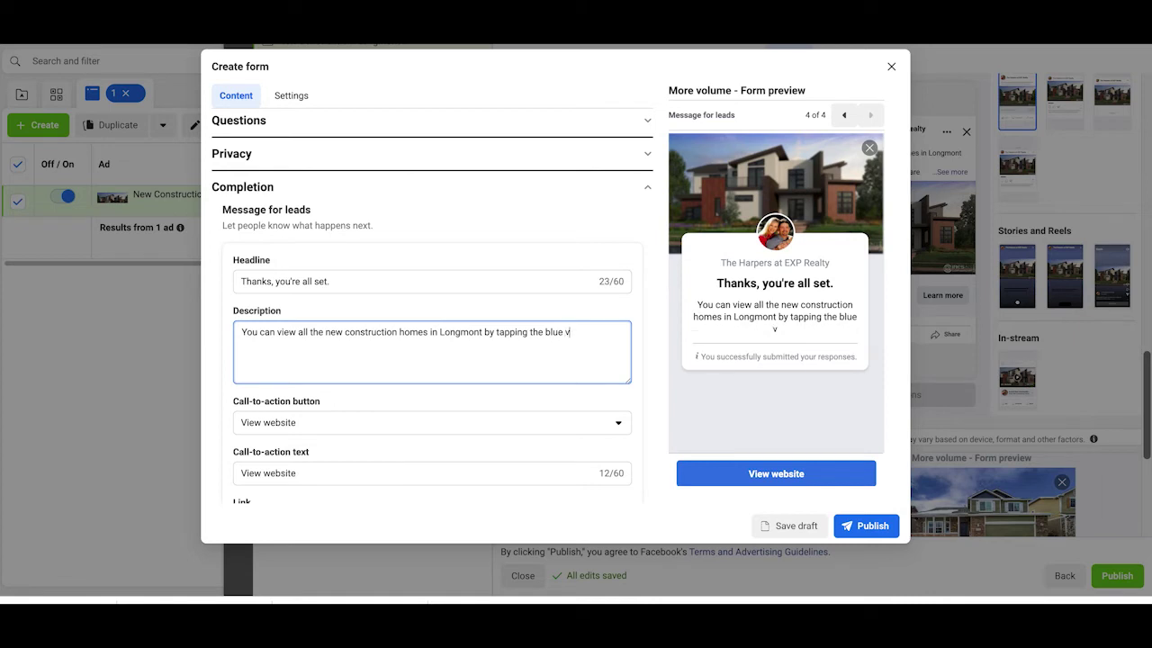
text(iew homes)
text( butt)
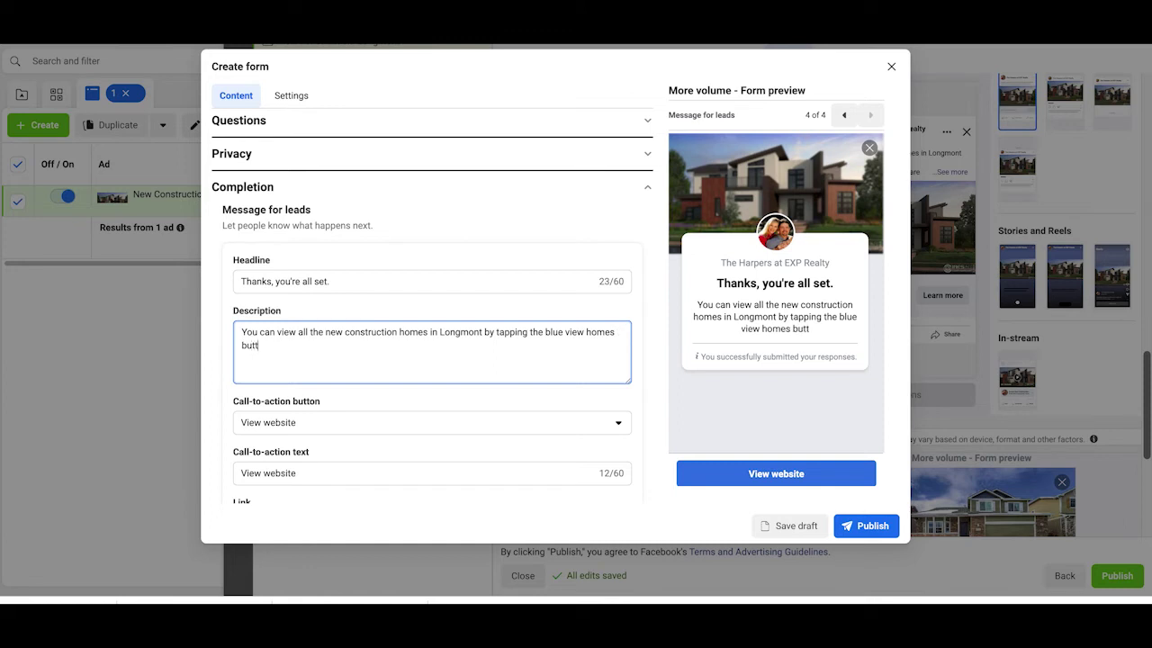
text(on. Ifyou wou)
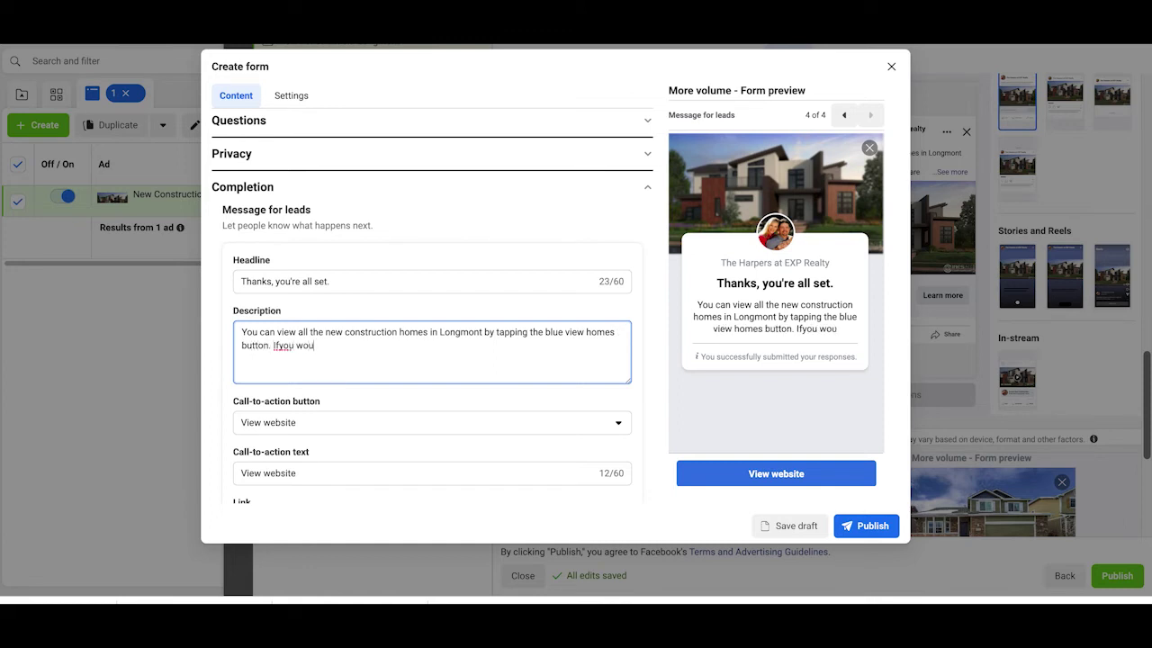
text(ld like to see any)
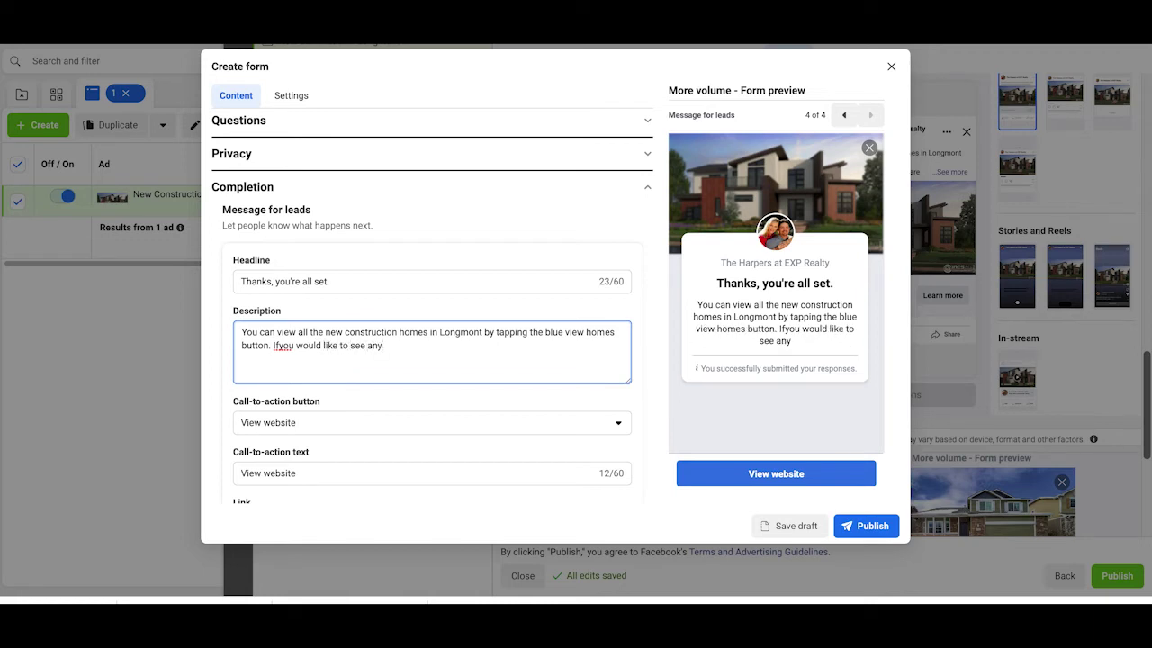
click(281, 346)
click(400, 350)
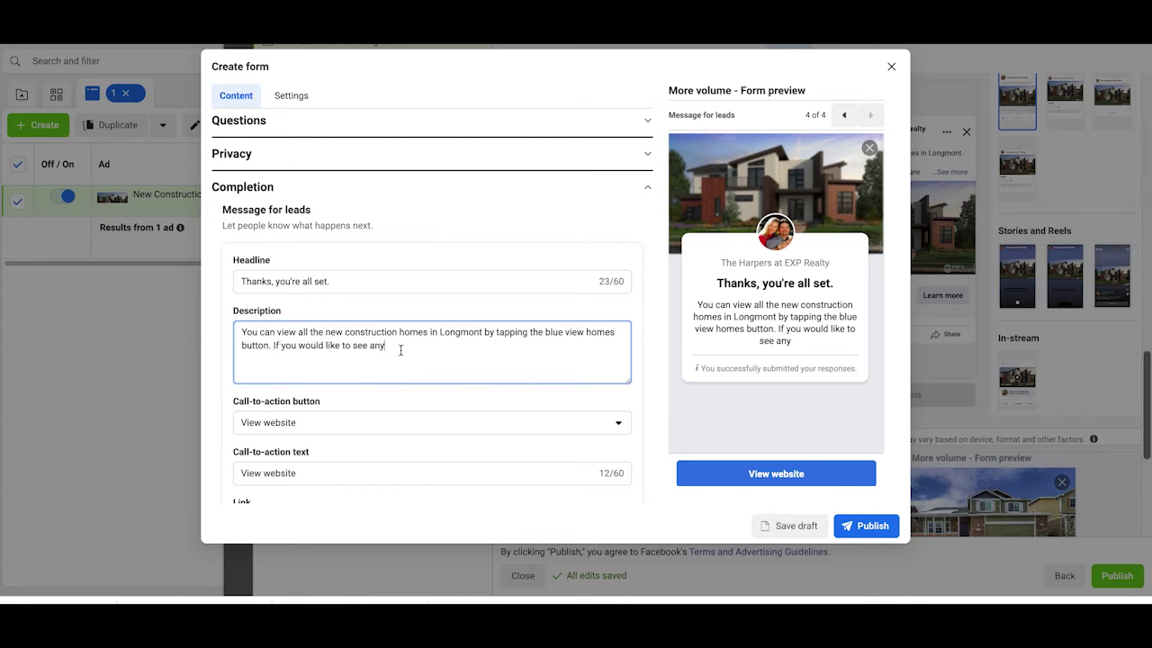
text(of the homes in person)
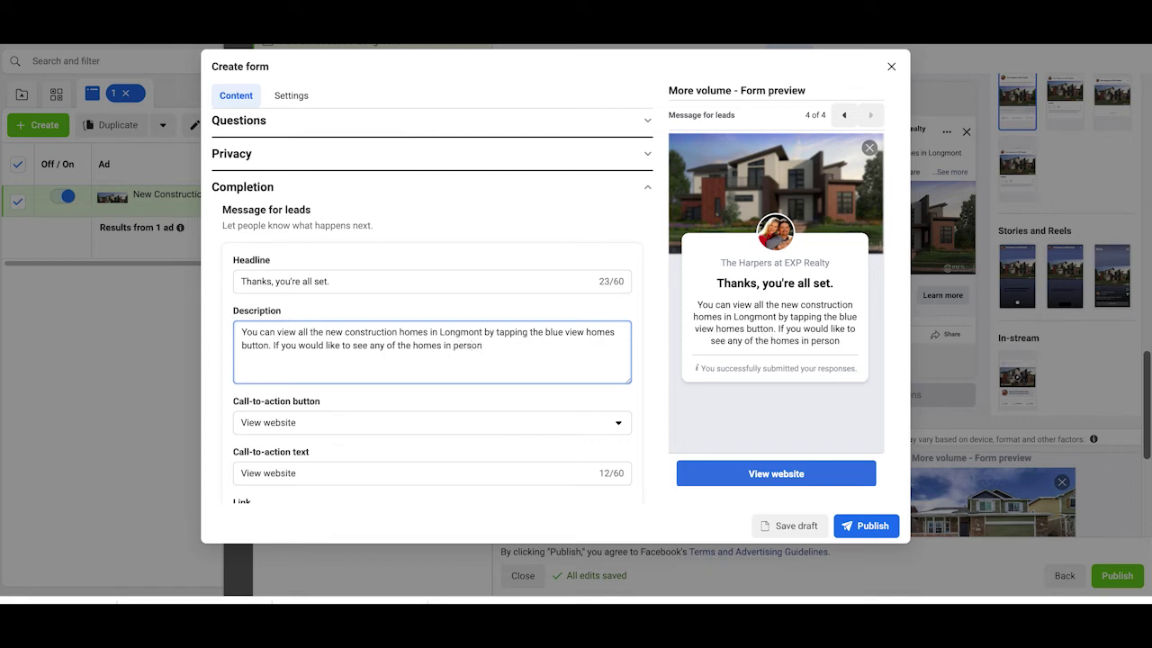
text( text o)
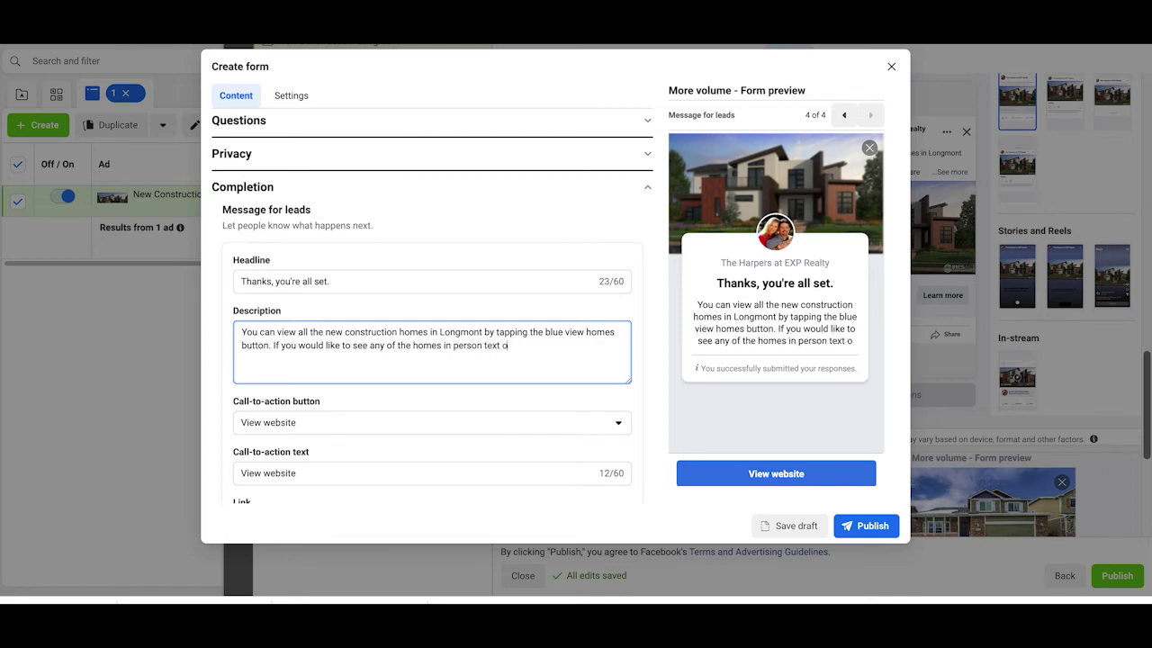
text(r call )
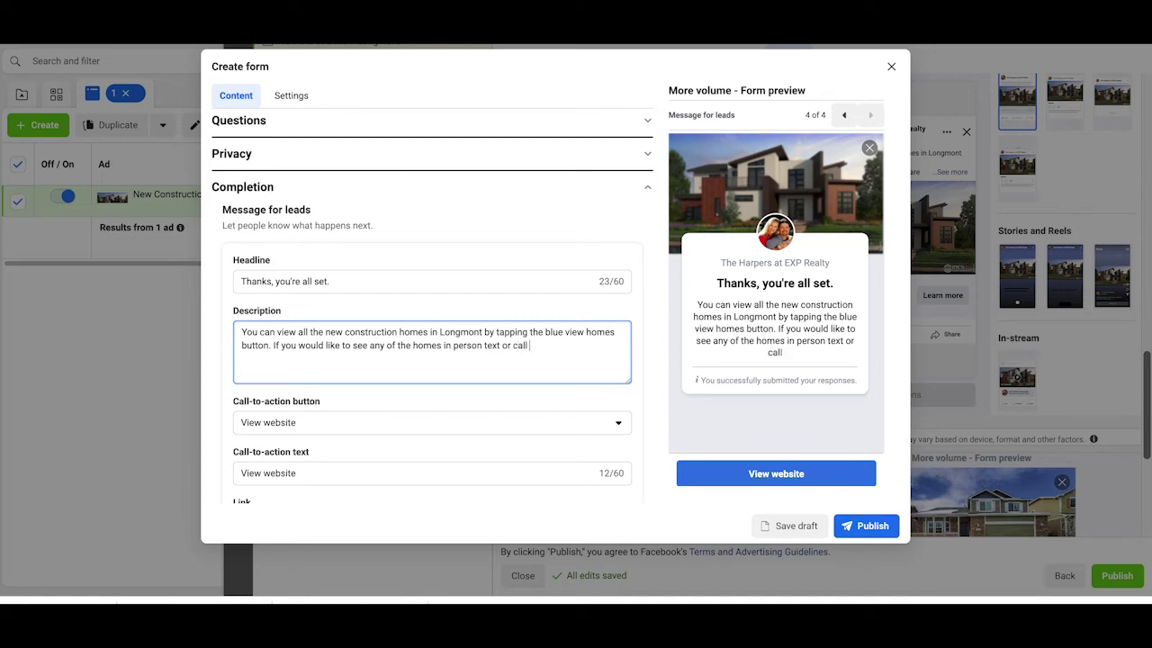
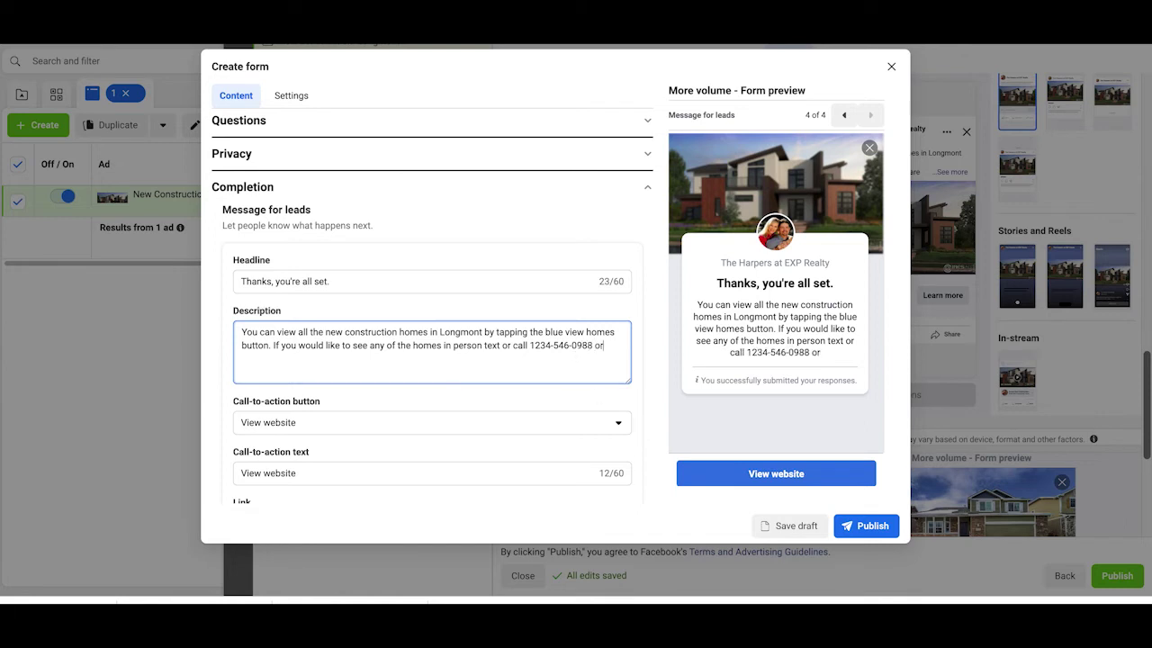
text(send us a mes)
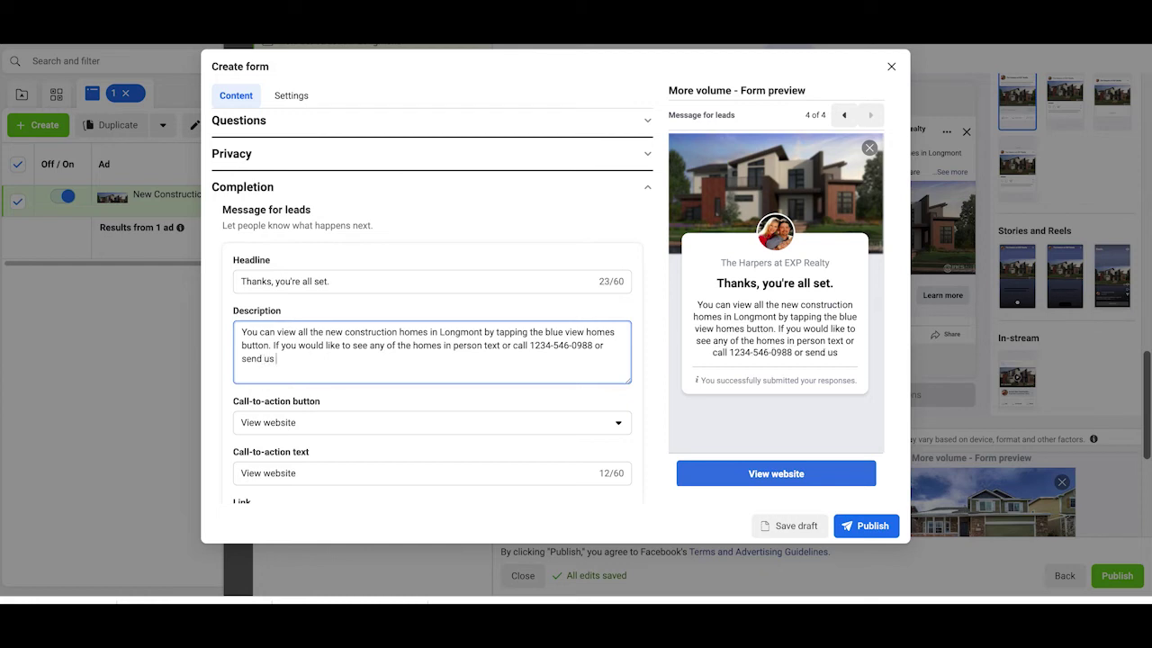
text(e.)
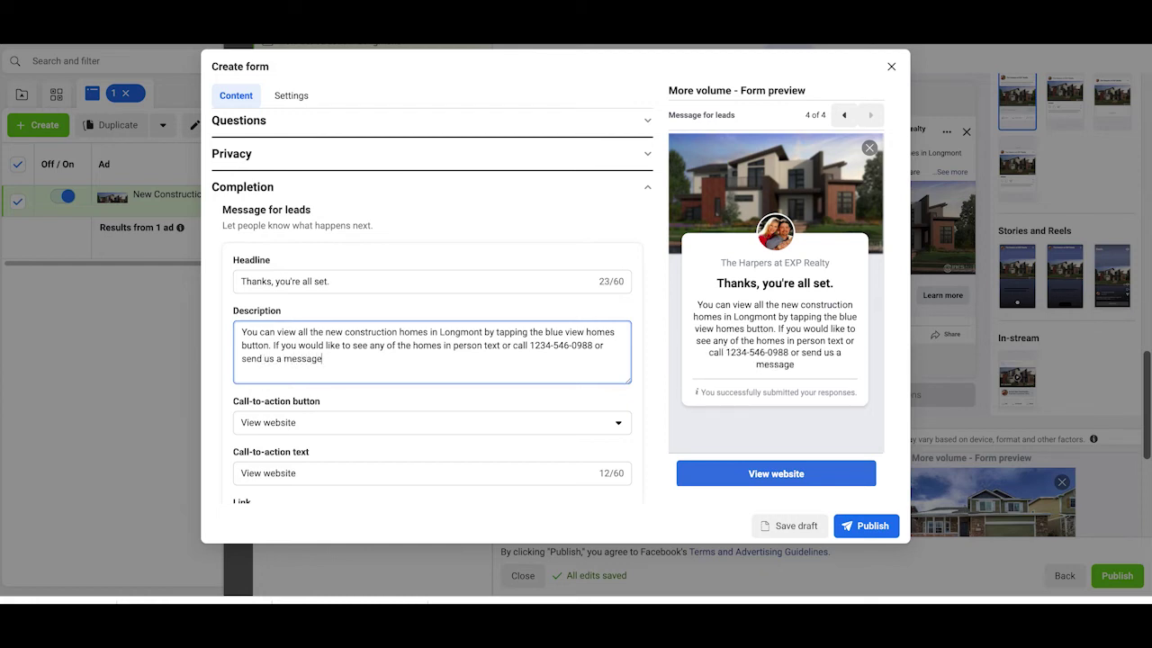
click(341, 433)
Step: Change the completion button text from 'View website' to 'View Homes'
scroll(341, 423, down, 1)
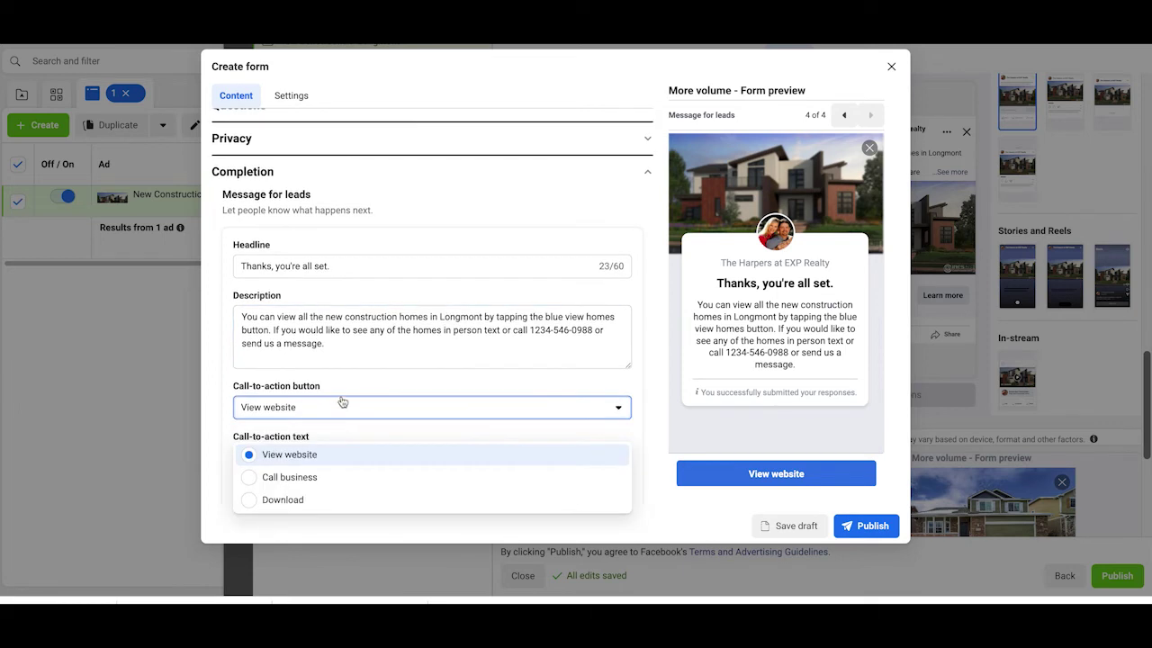
click(339, 403)
scroll(342, 401, down, 1)
click(341, 401)
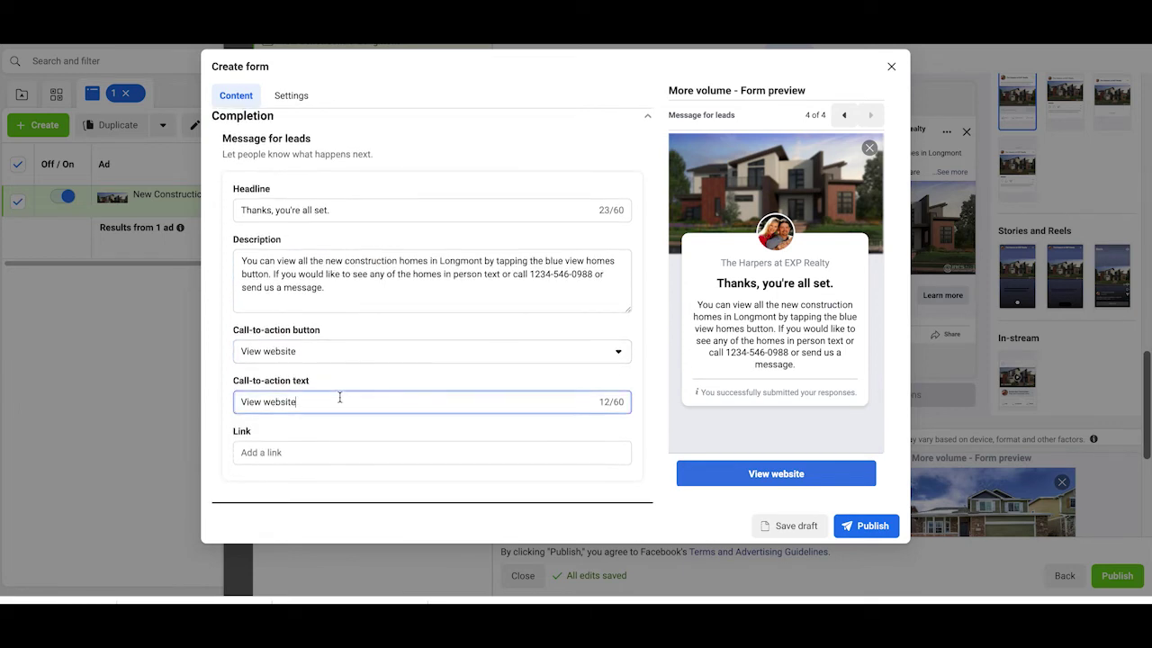
drag(269, 401, 314, 402)
text(Homes)
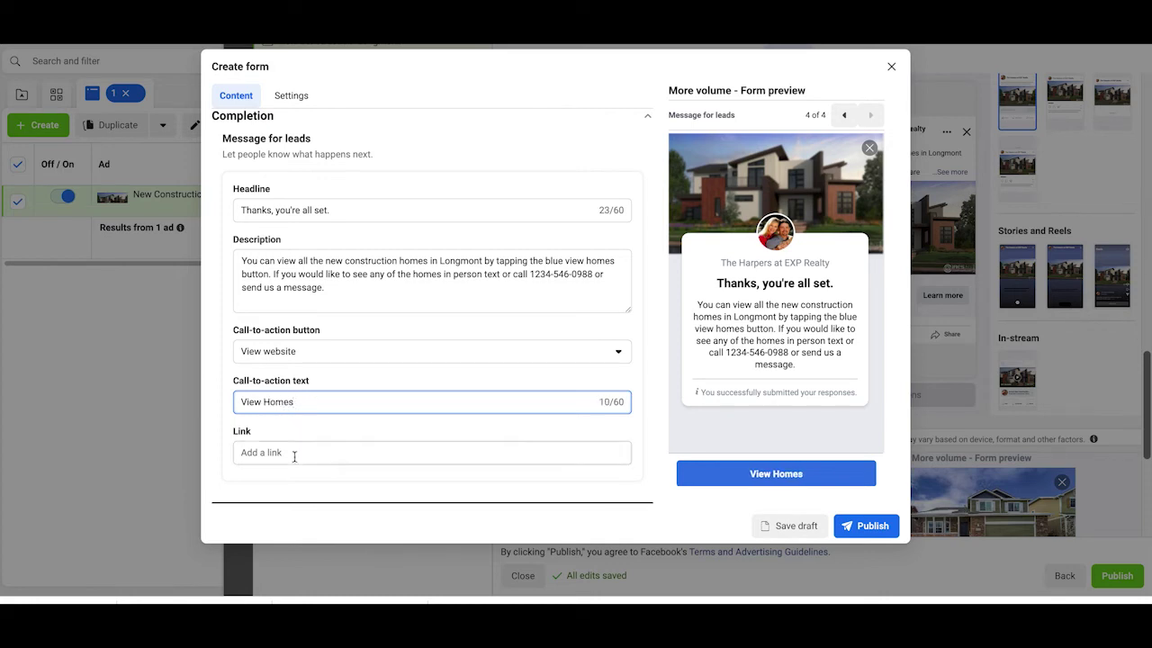
click(293, 455)
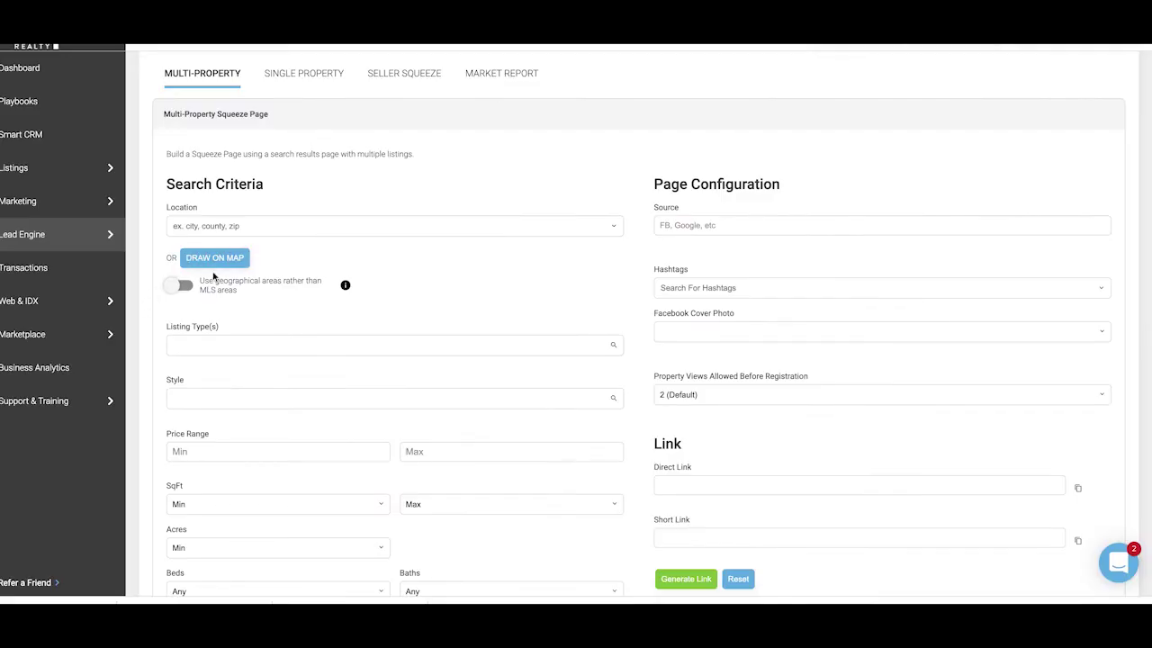
Step: Center the map on Longmont, Colorado and zoom out to include nearby towns
click(216, 258)
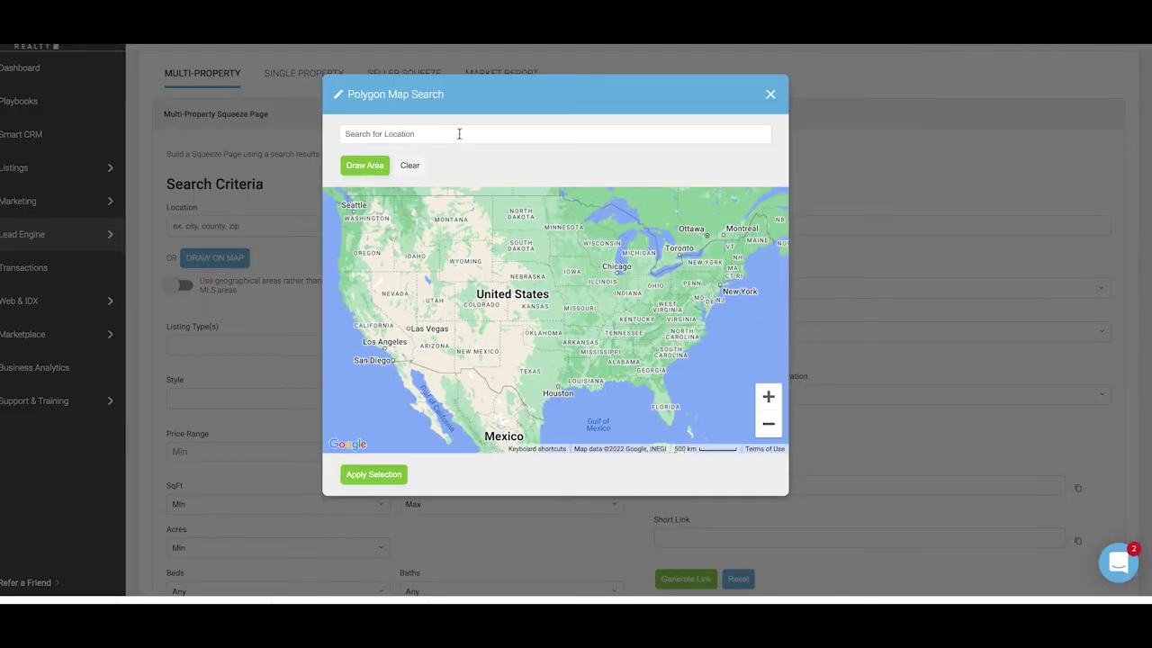
click(459, 133)
text(longmont)
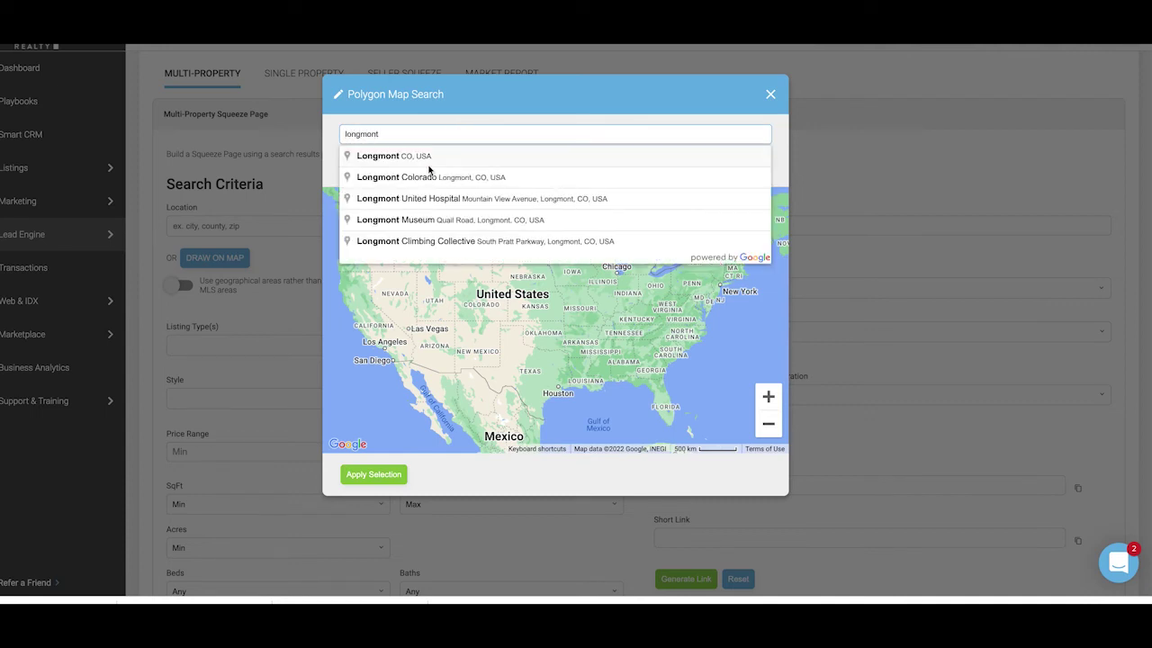
click(430, 165)
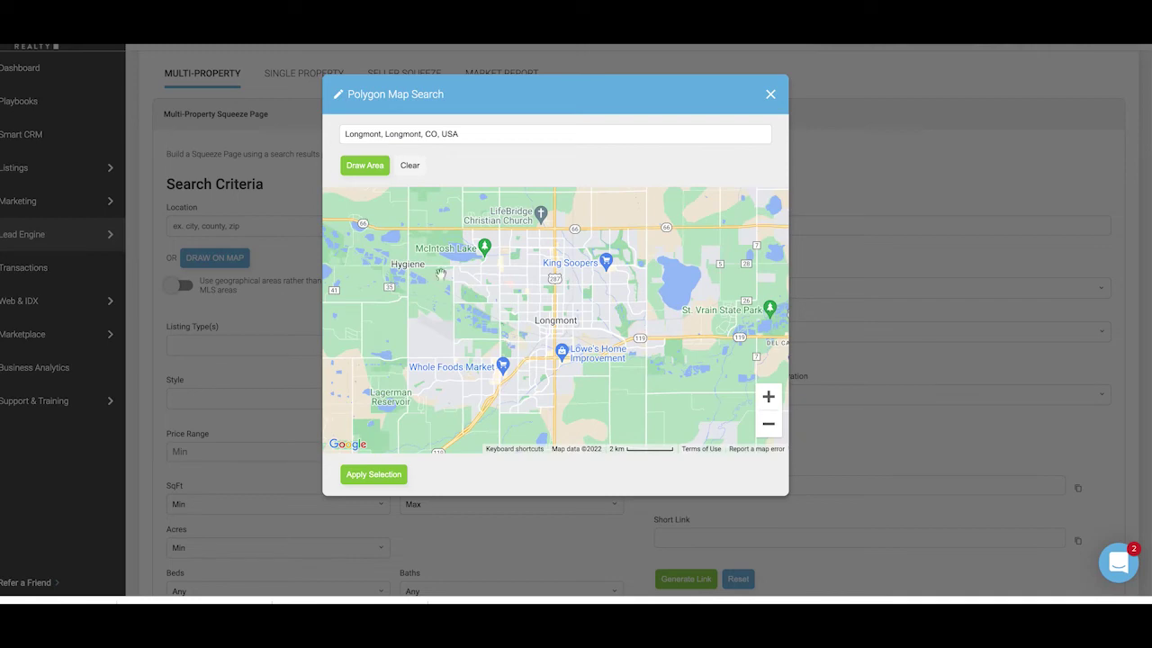
click(768, 424)
click(768, 424)
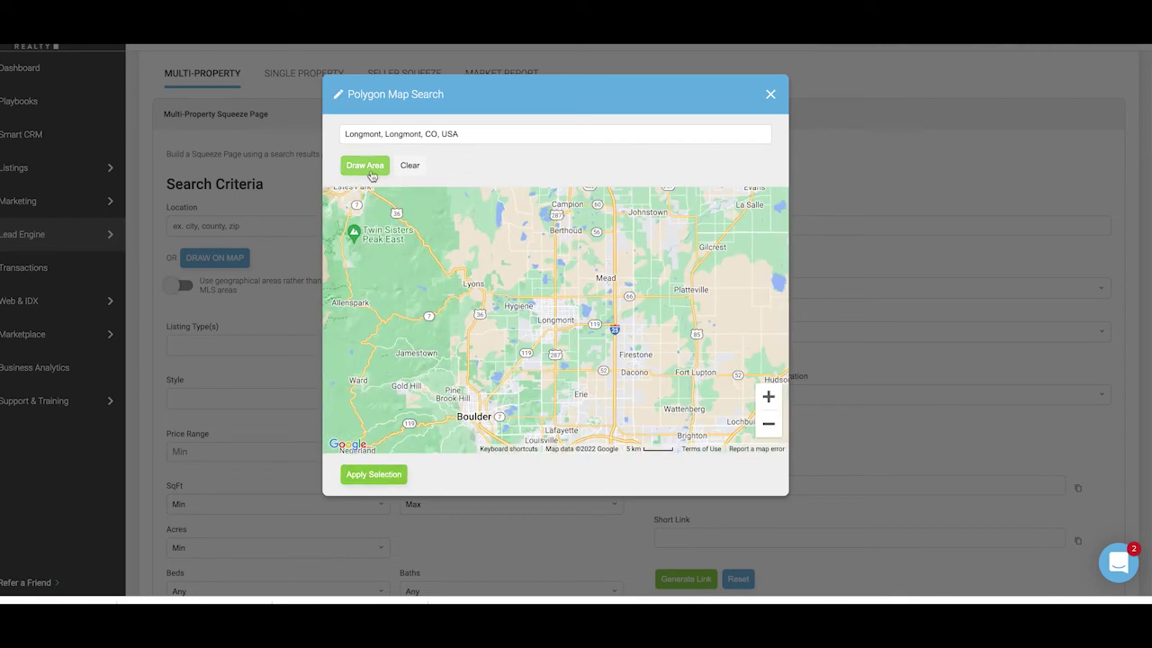
Step: Draw an area around Longmont spanning Berthoud, Mead, Firestone and Erie, and apply it
click(365, 166)
click(545, 199)
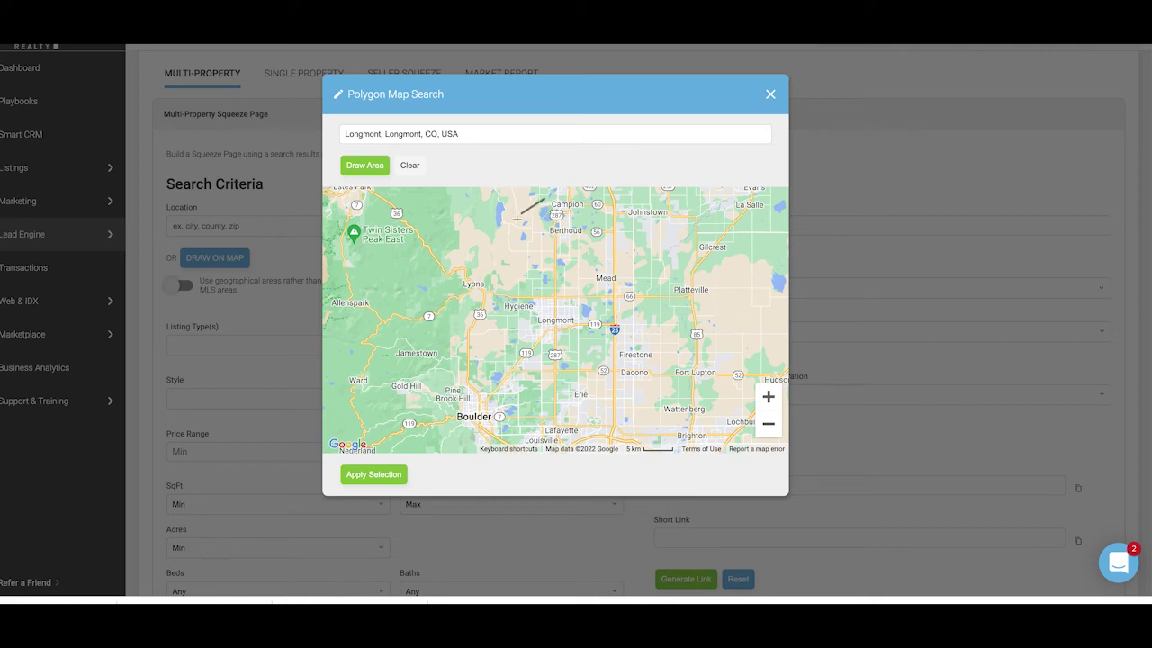
click(489, 296)
click(511, 376)
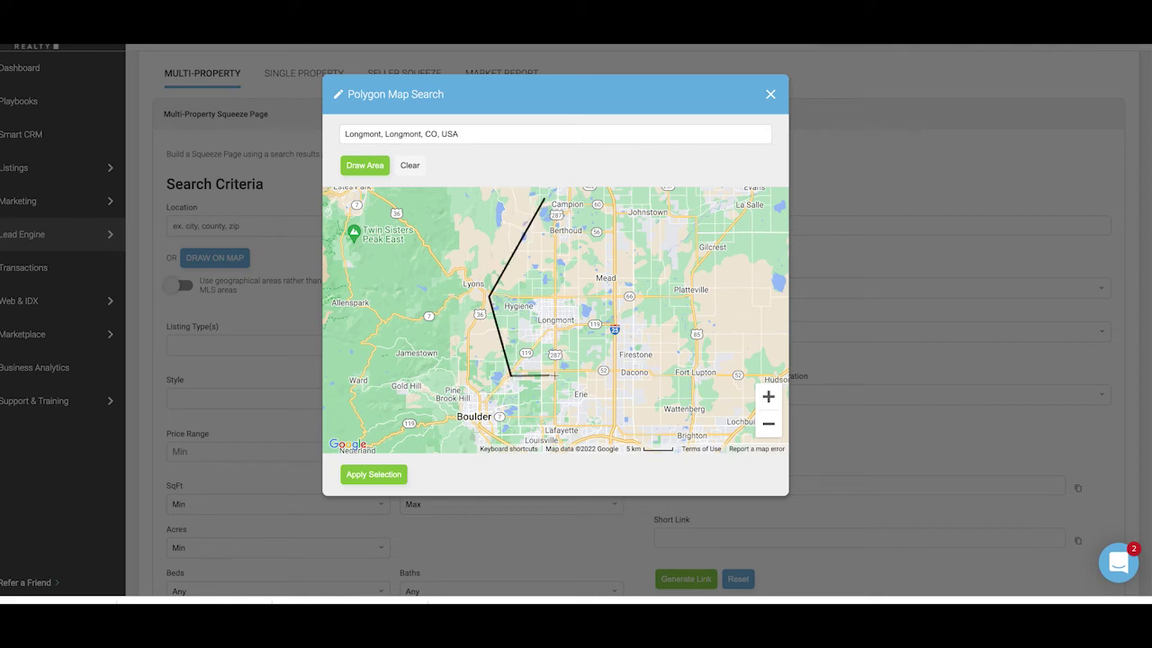
click(558, 417)
click(619, 416)
click(655, 400)
click(650, 319)
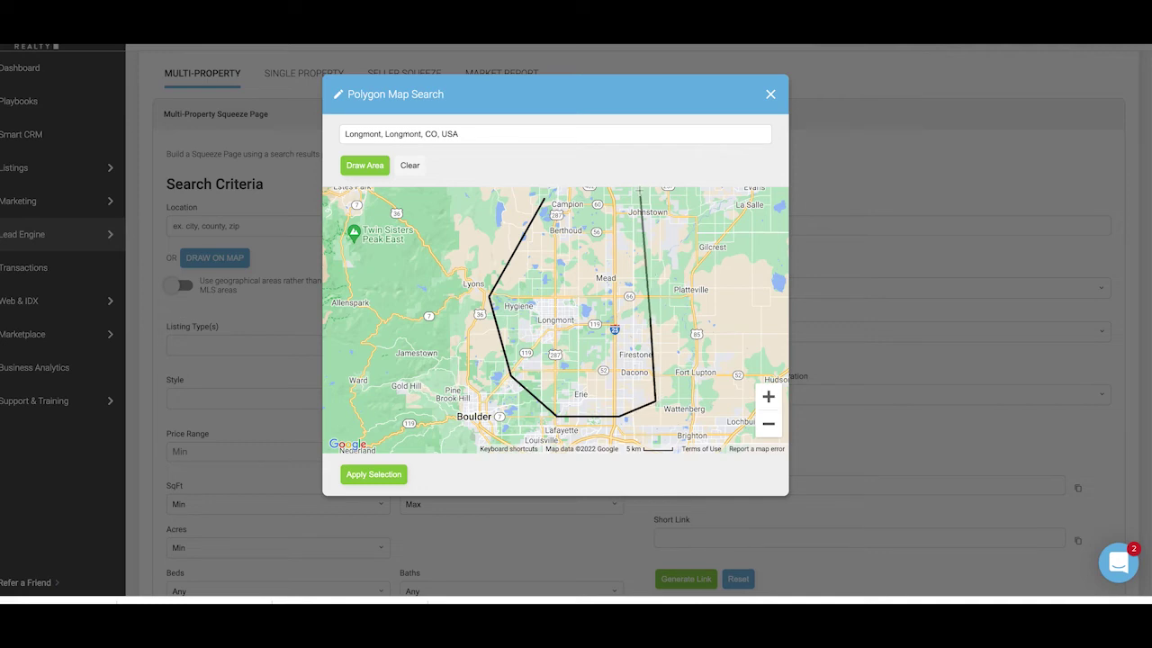
click(641, 196)
click(546, 199)
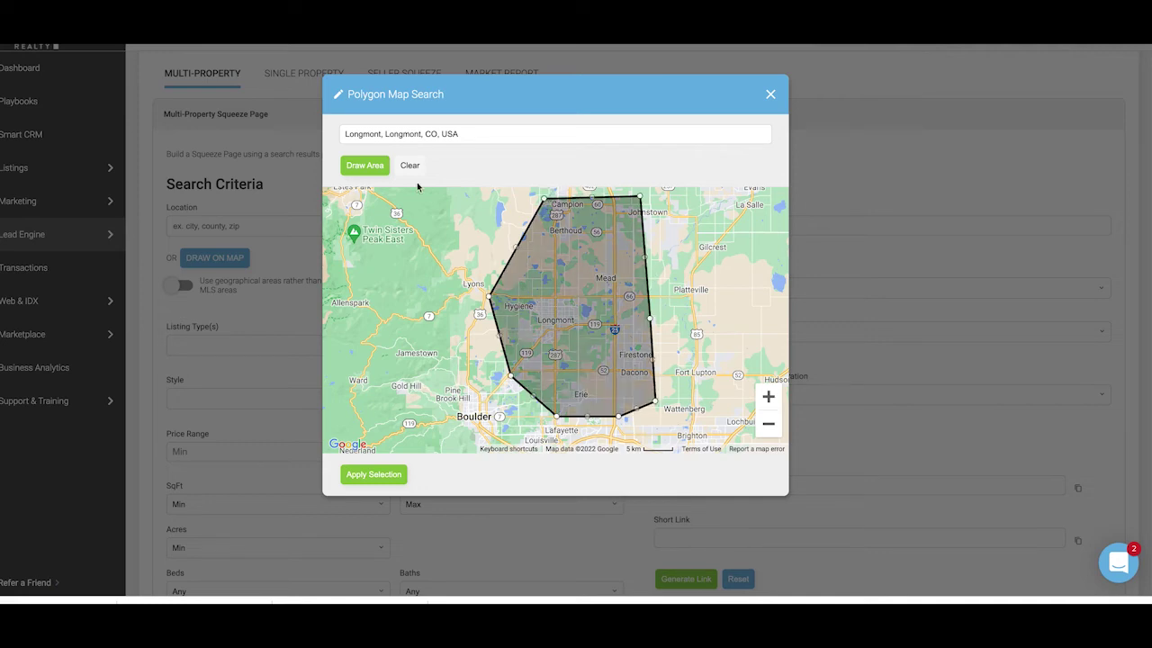
click(376, 475)
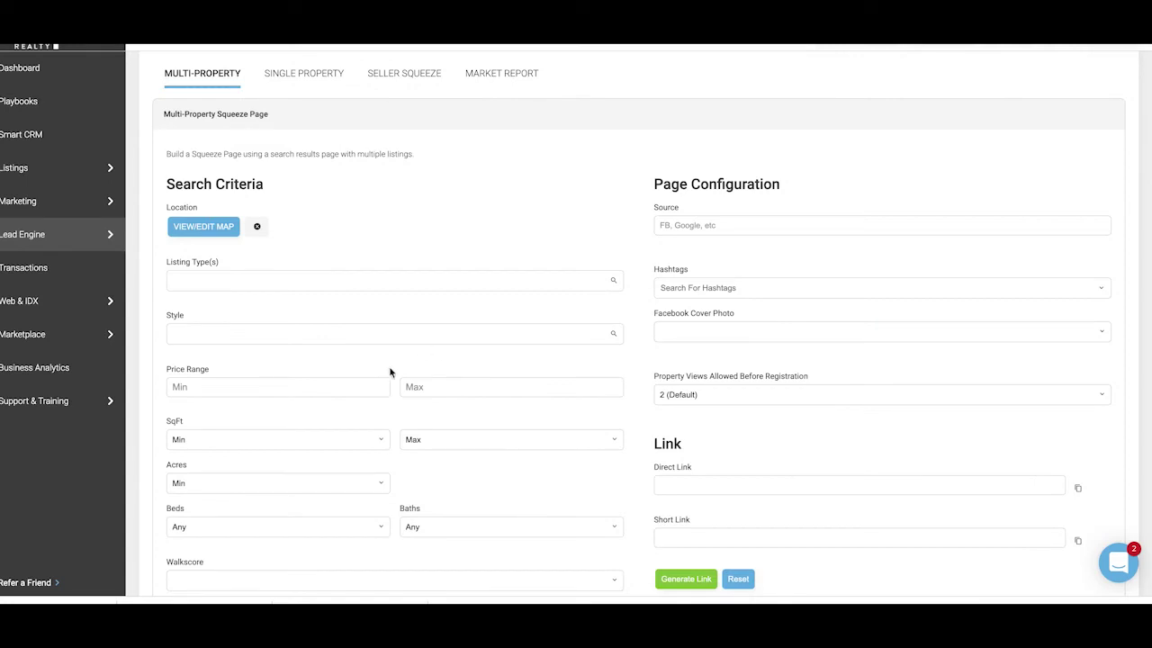
Step: Filter to Newly Built homes, set source fb, and allow 10 property views before registration
scroll(391, 372, down, 2)
click(204, 498)
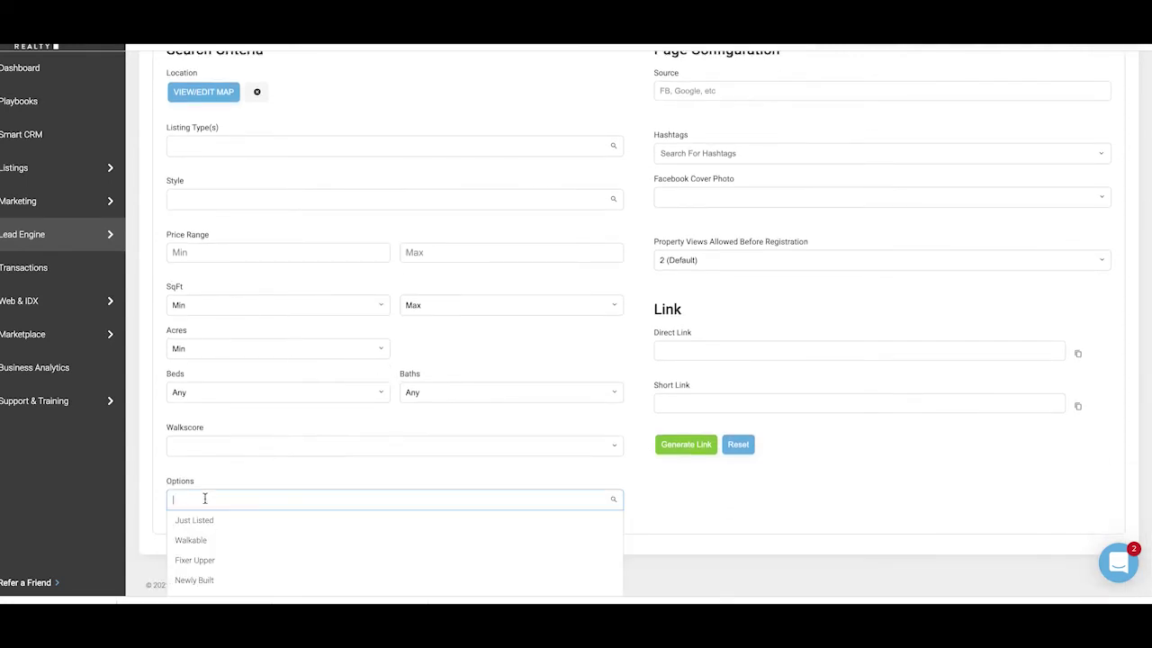
click(195, 581)
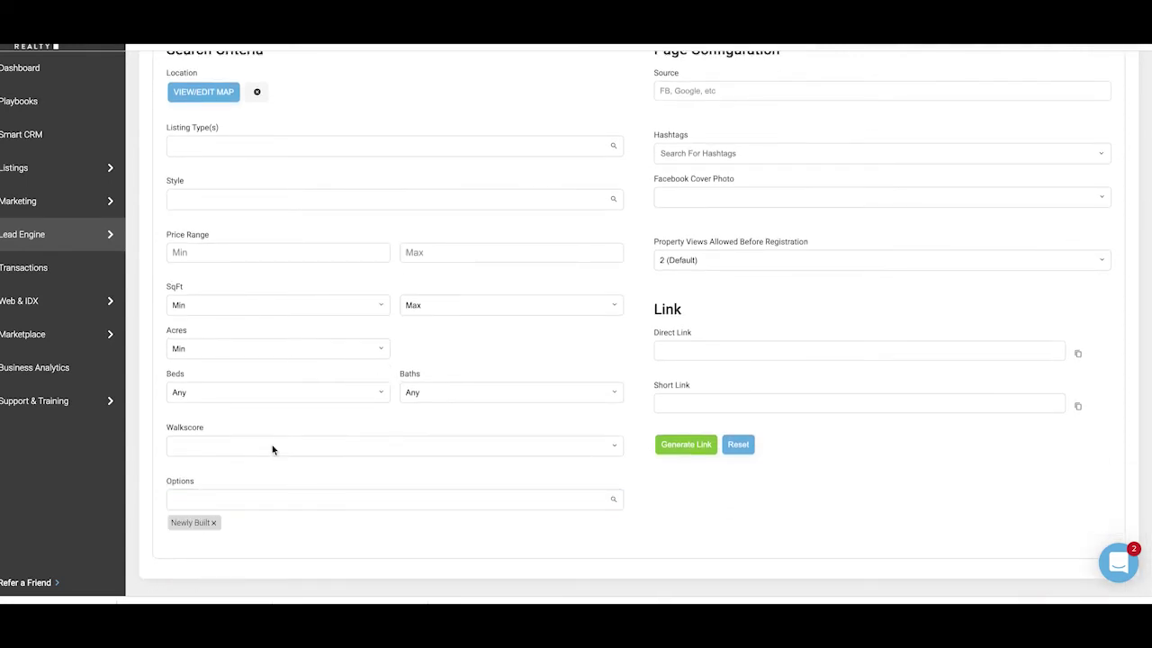
scroll(817, 194, up, 1)
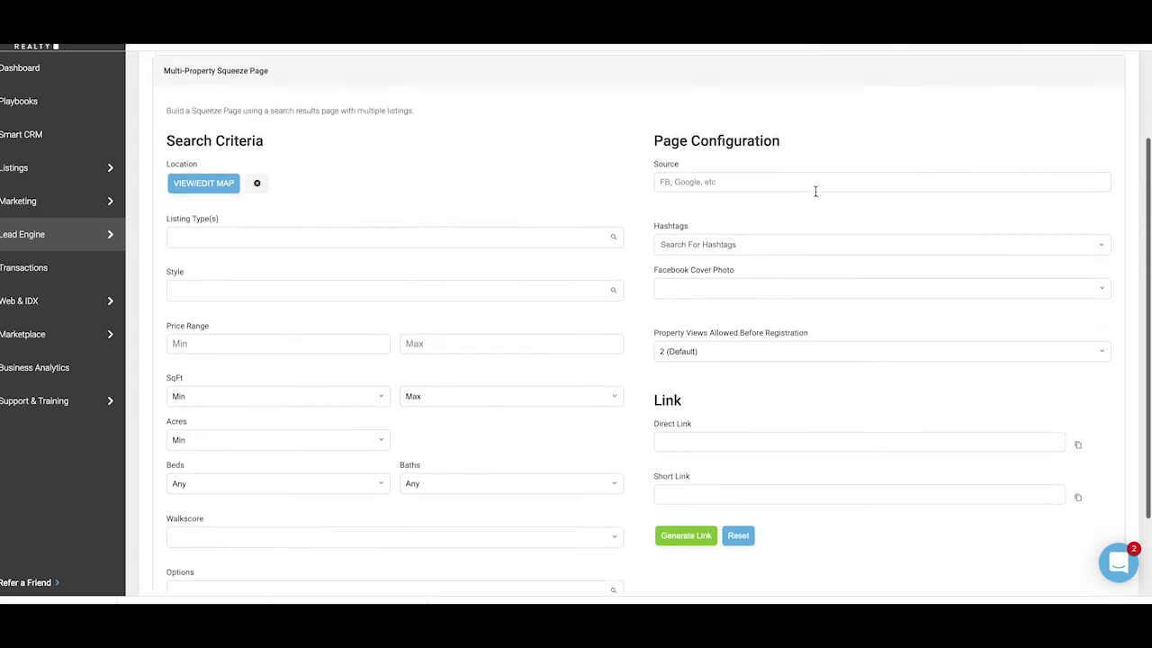
click(730, 181)
text(fb)
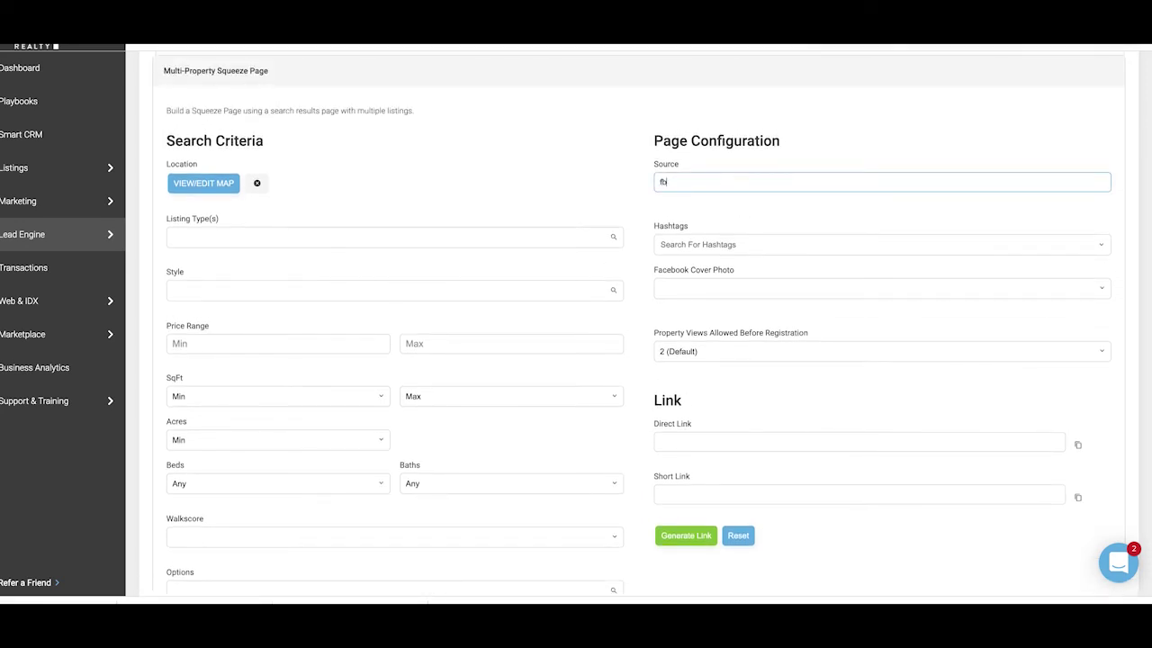
click(714, 353)
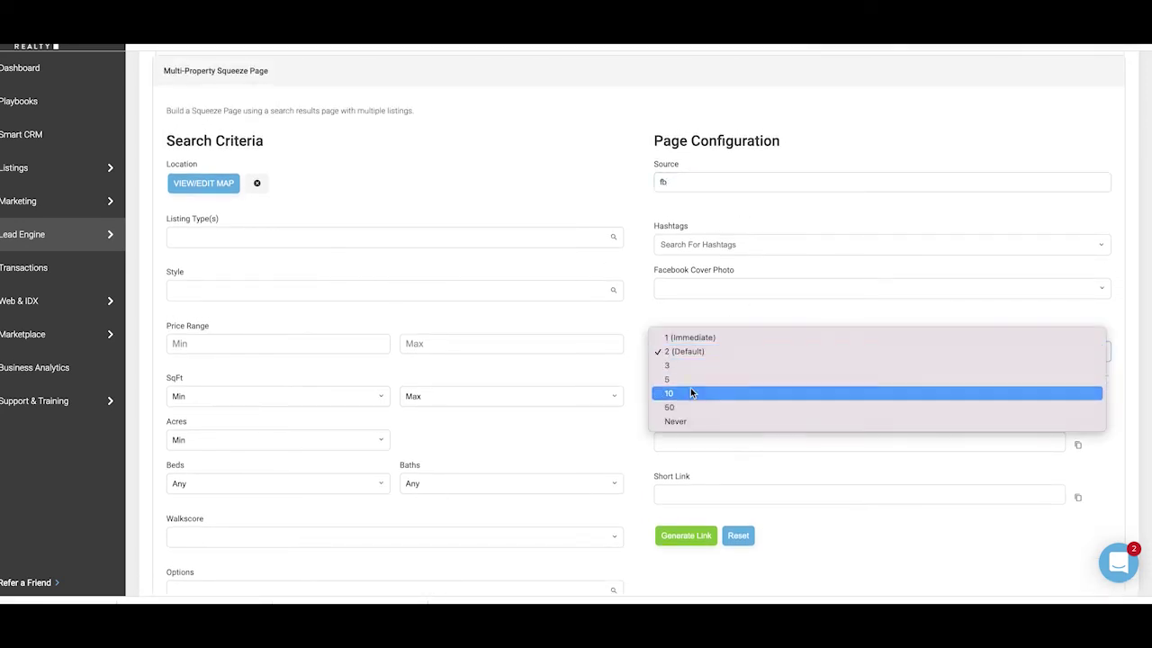
click(690, 392)
Step: Generate the squeeze page links and copy the direct link
scroll(672, 297, down, 1)
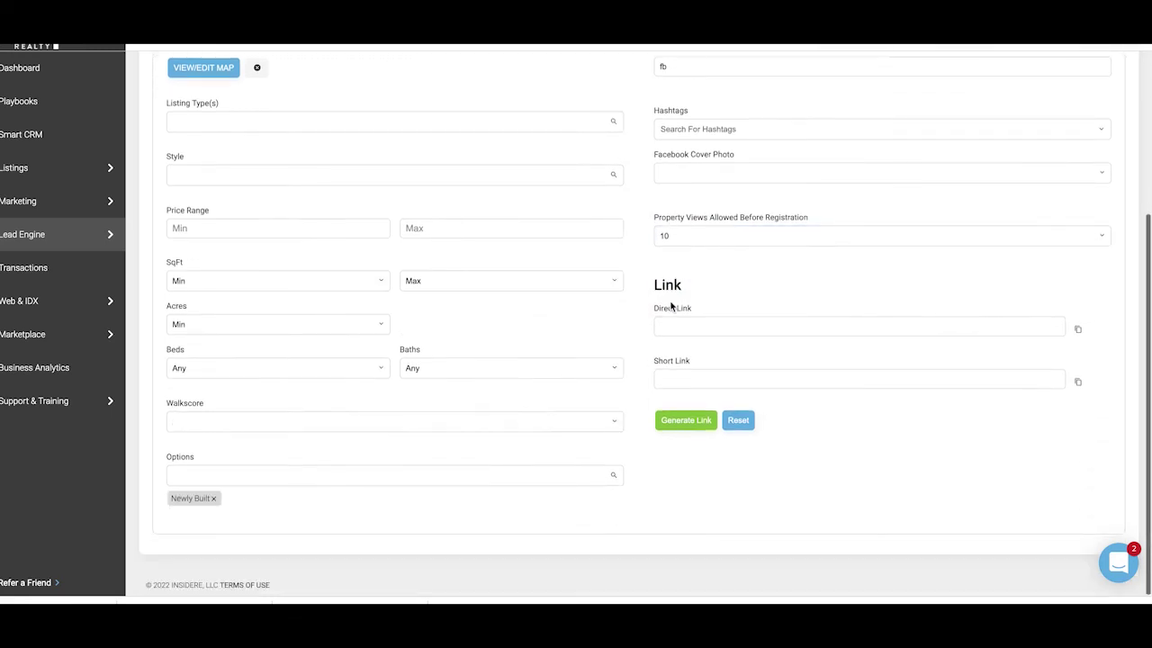
click(668, 418)
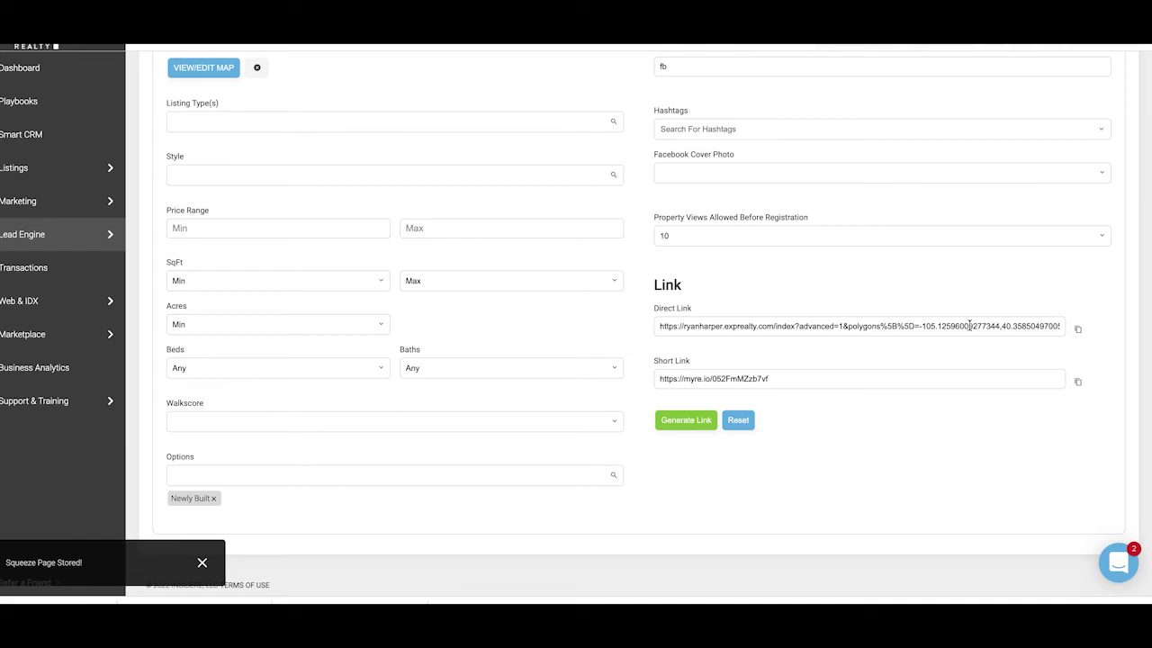
click(1077, 329)
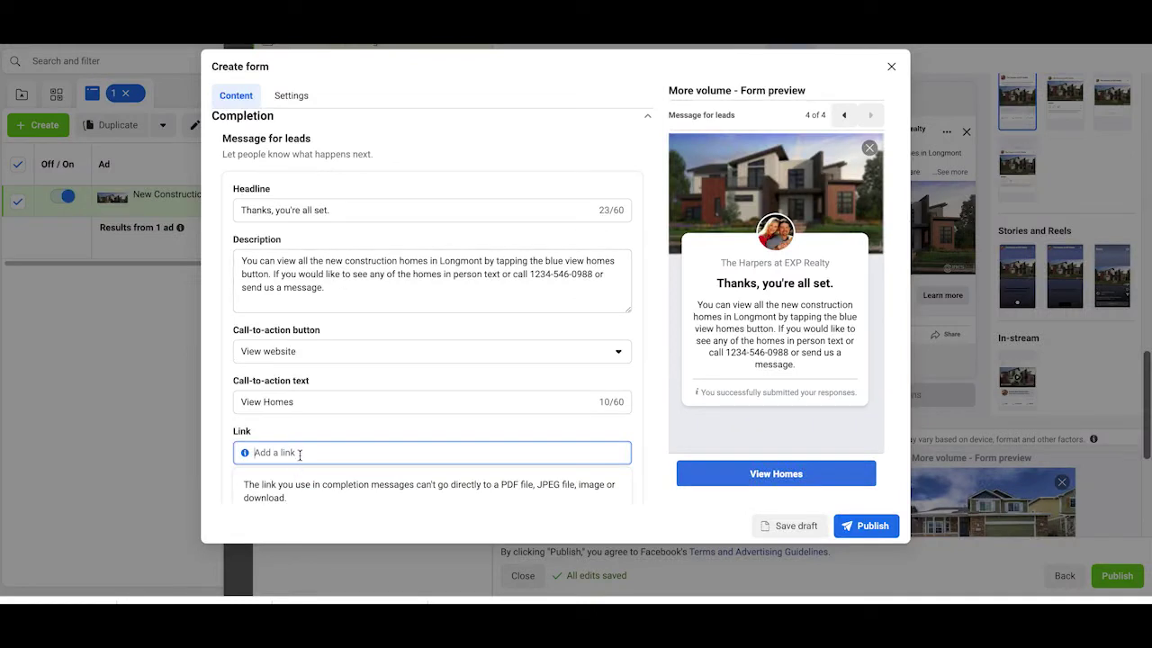
Step: Paste the Longmont squeeze-page URL as the View Homes link and publish the instant form
key(ctrl+v)
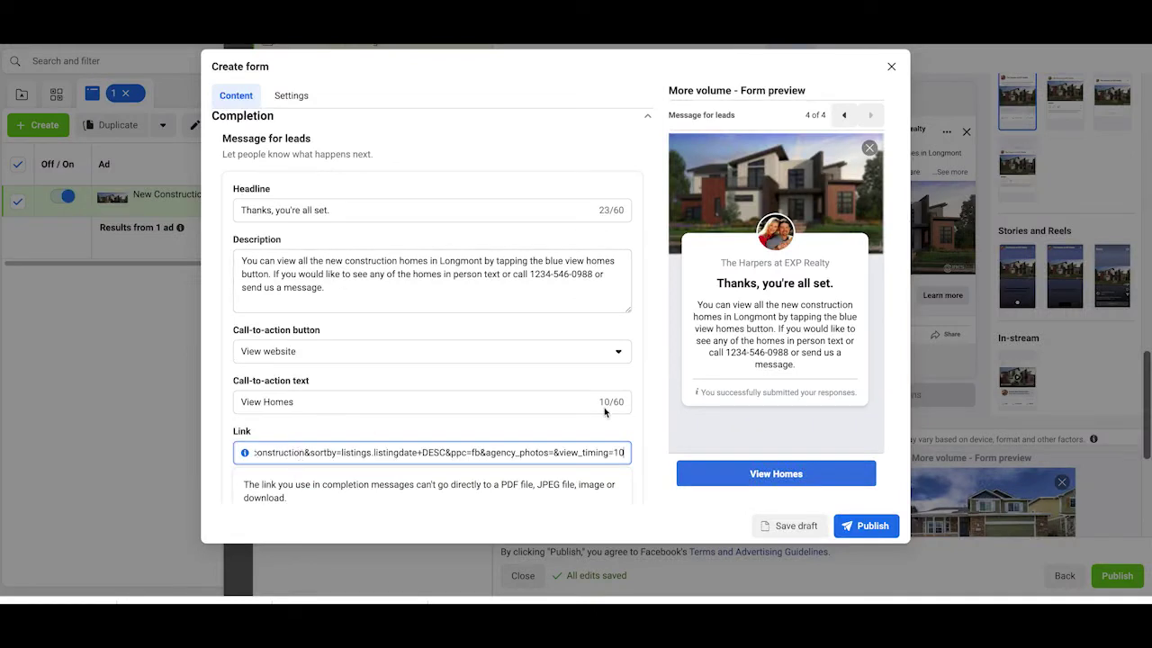
click(859, 529)
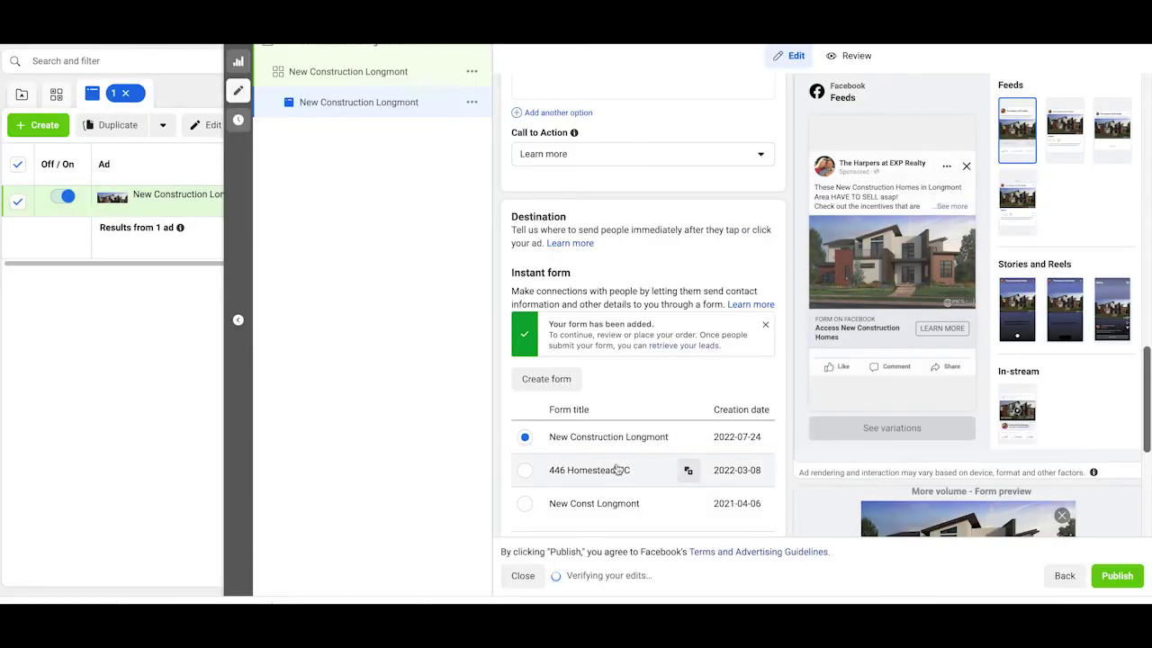
Step: Scroll through the ad editor to confirm New Construction Longmont is the selected instant form
scroll(645, 281, up, 1)
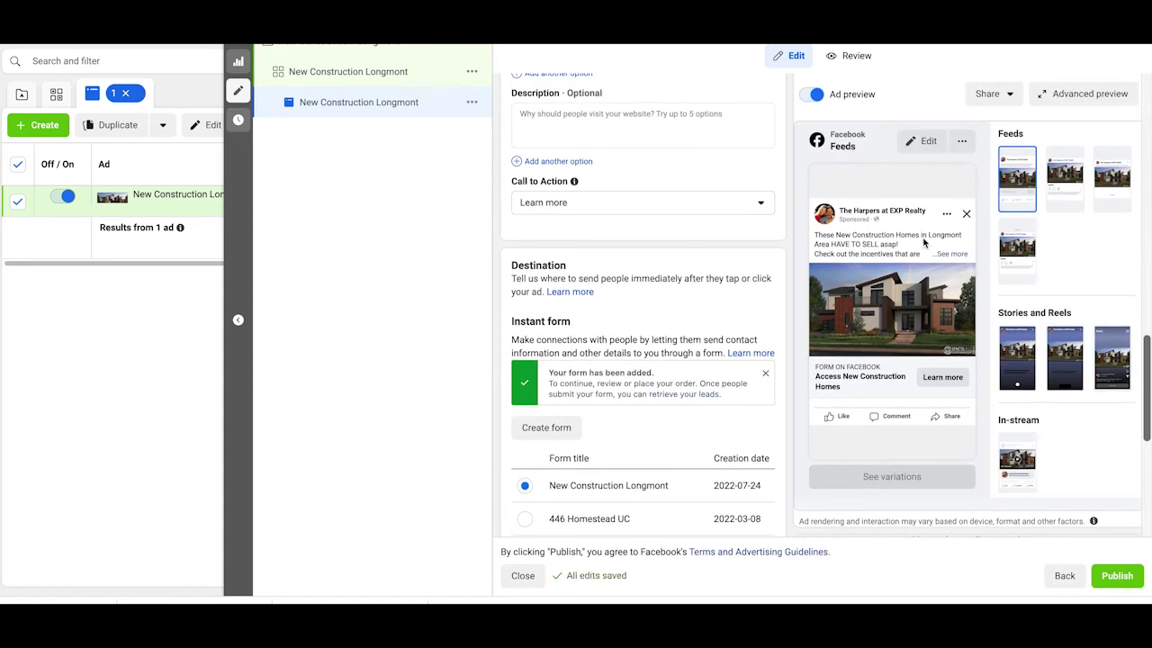
scroll(943, 308, down, 1)
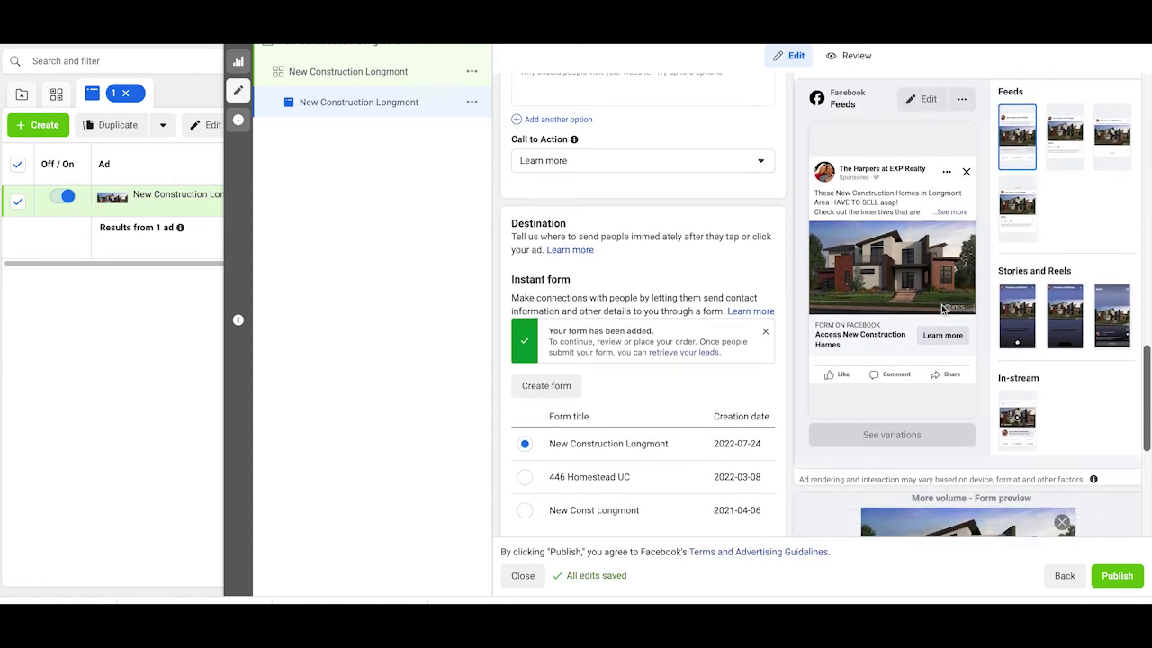
scroll(942, 309, down, 5)
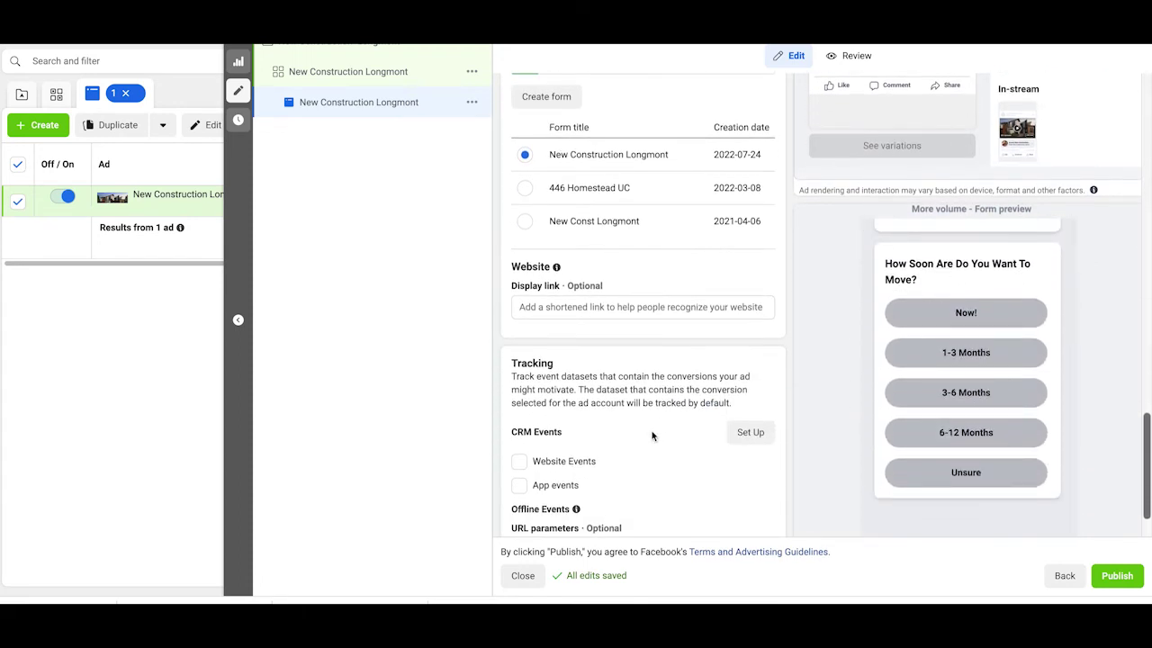
scroll(652, 436, down, 1)
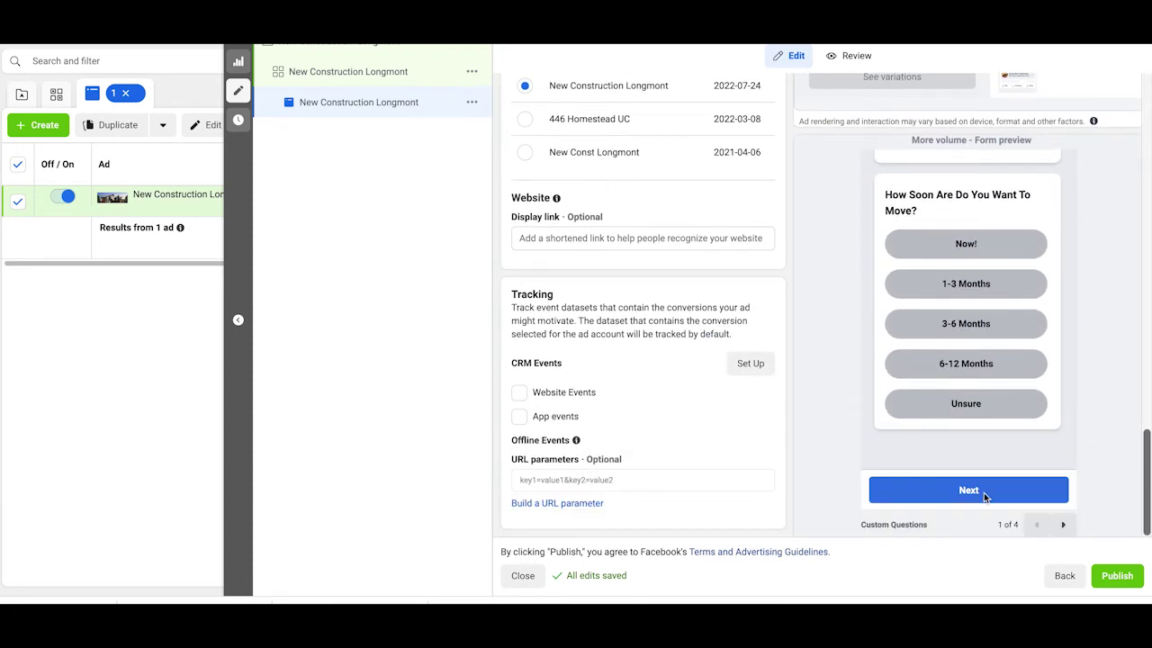